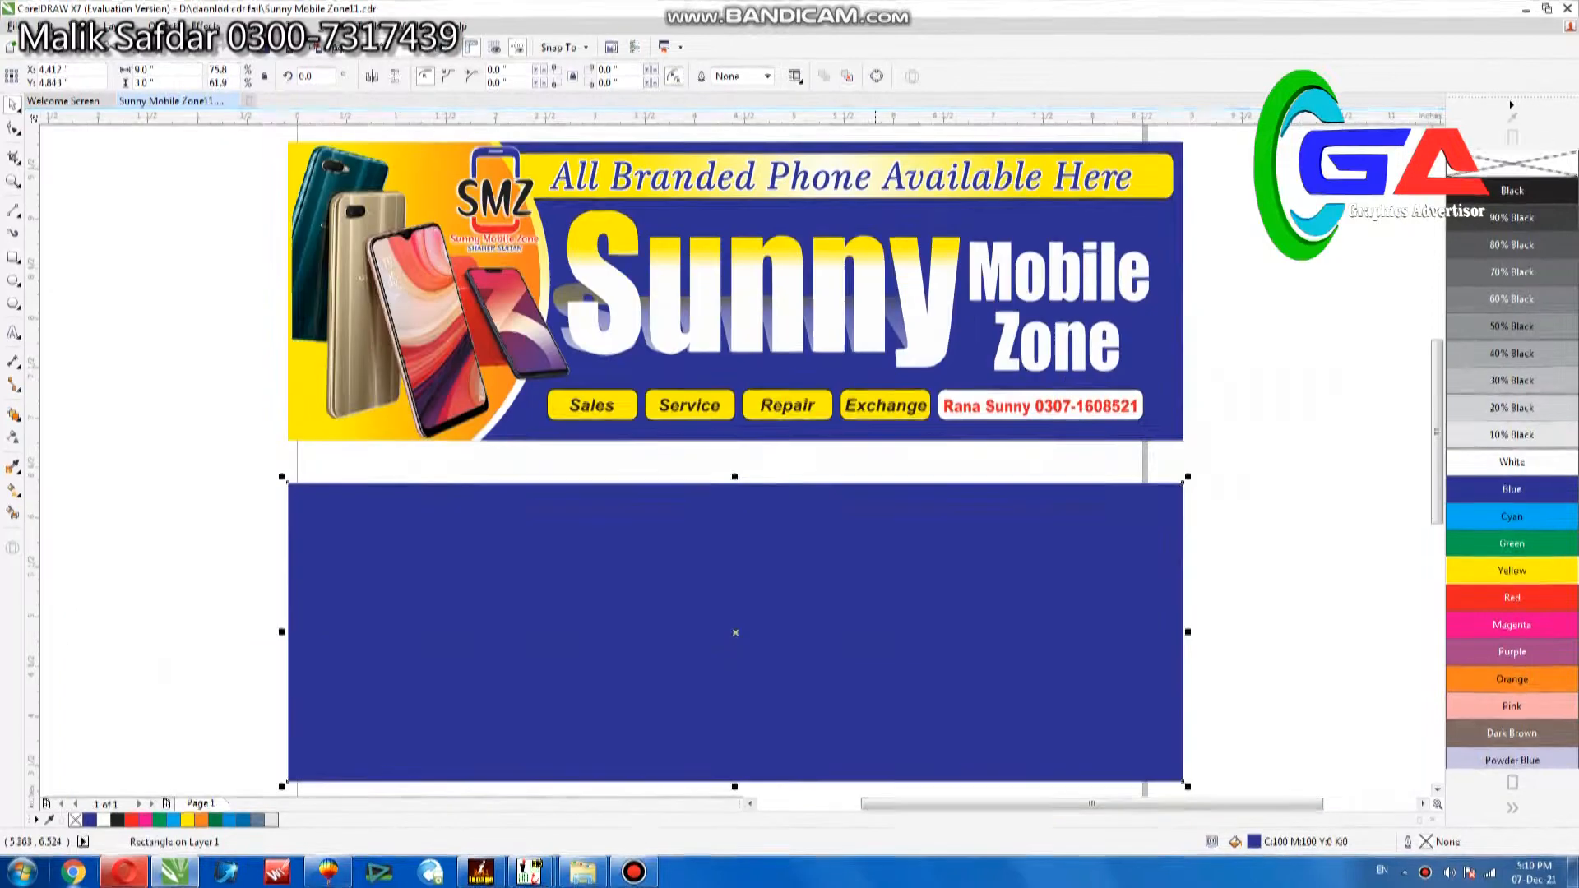
Draw a rounded rectangle about 2.79 by 3.85 inches overlapping the left end of the blank blue banner.
left_click(1225, 364)
left_click(925, 593)
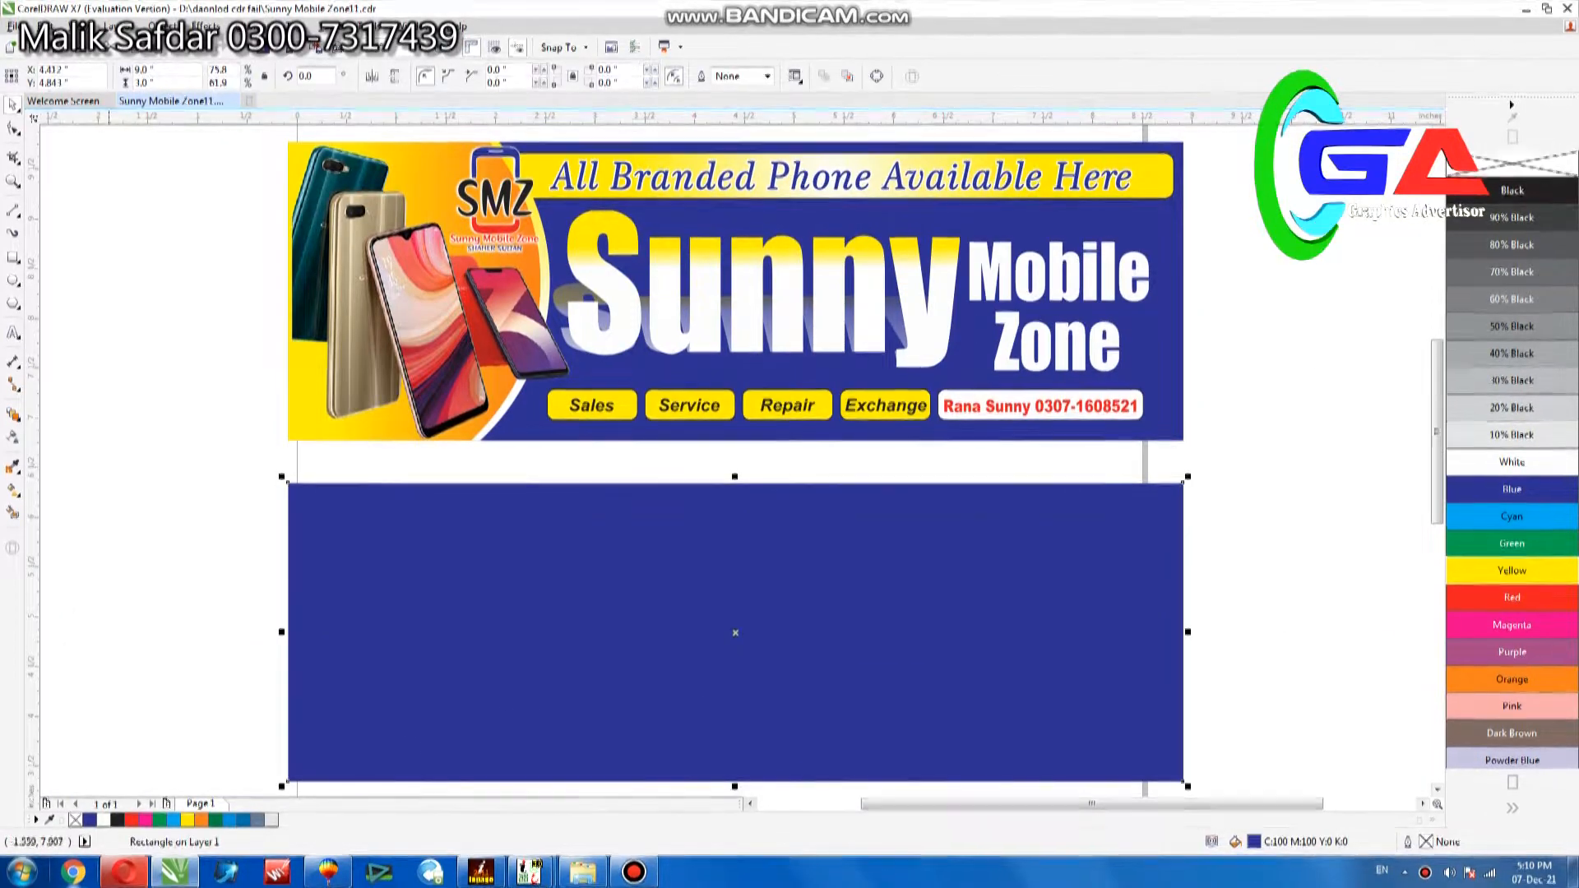
key("F6")
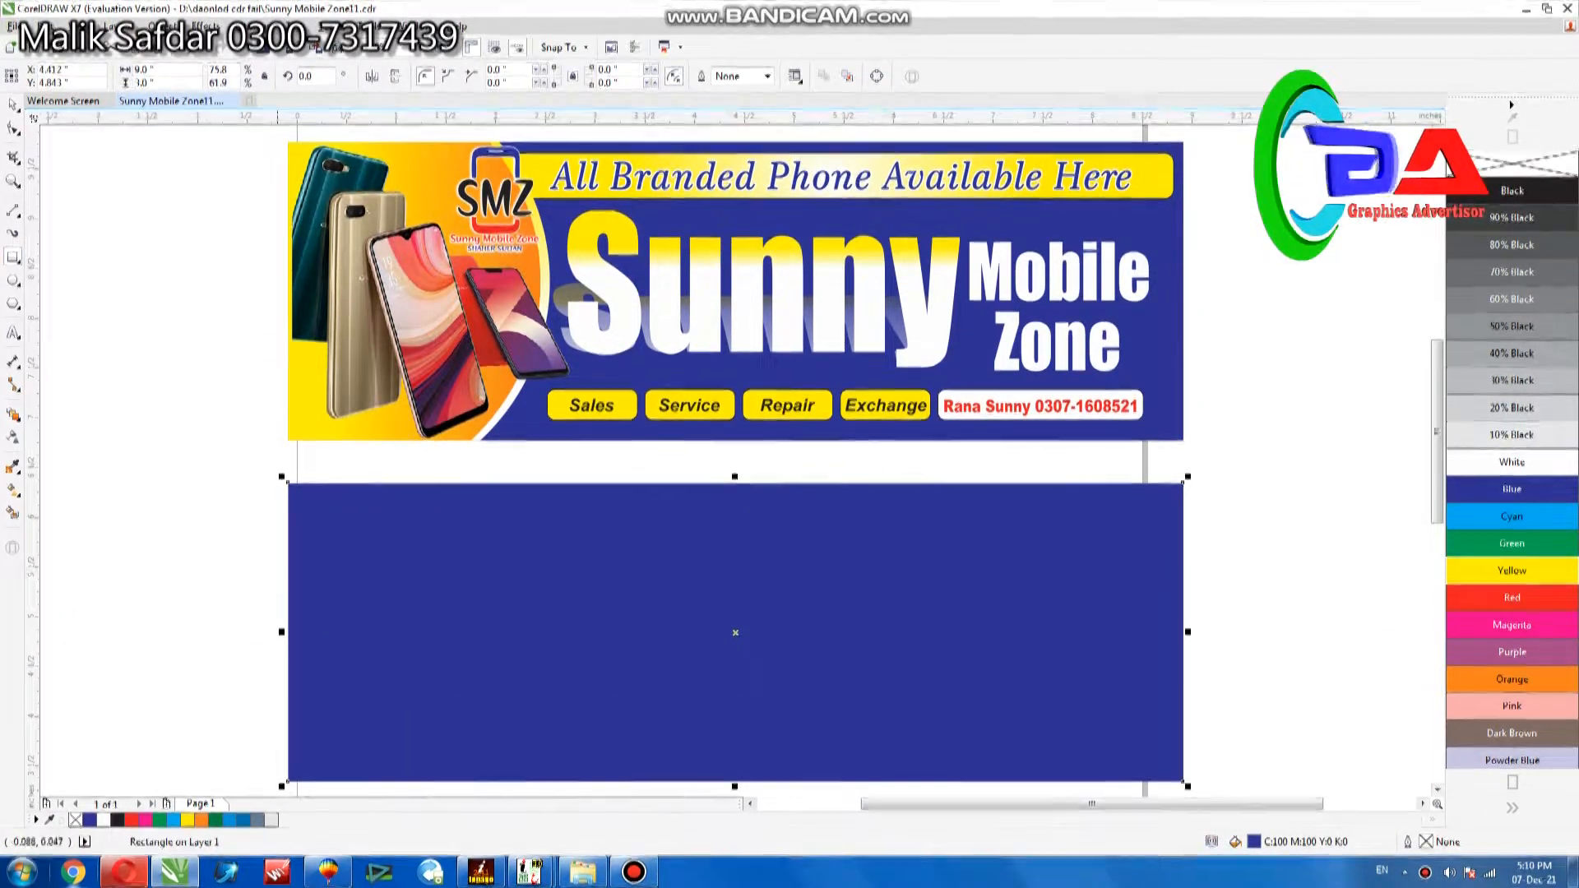
left_click_drag(268, 499, 544, 762)
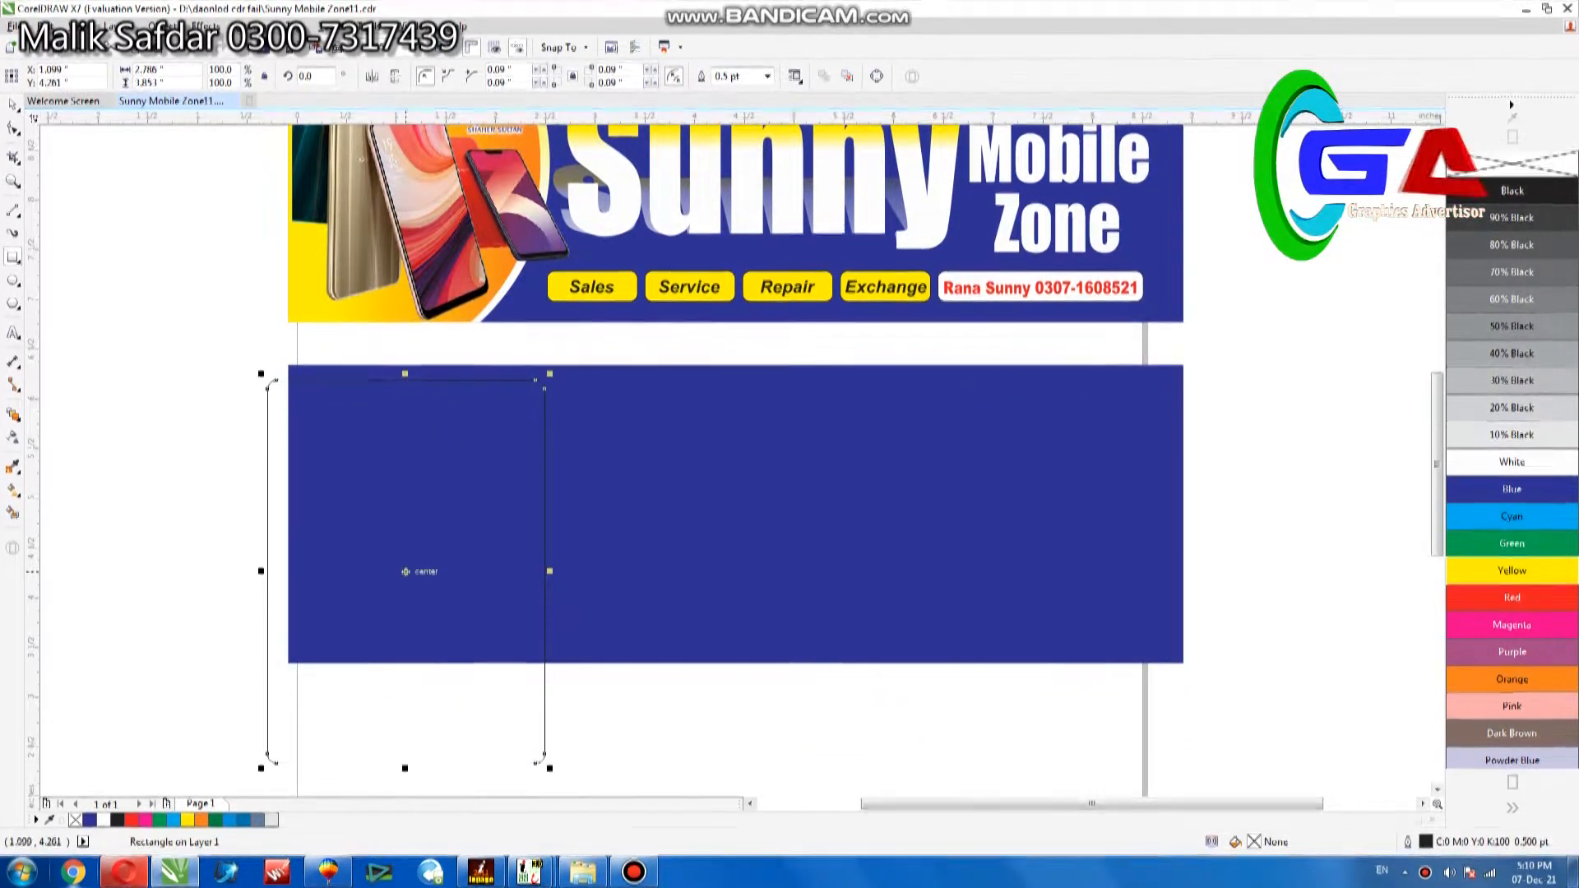
Rotate the rounded rectangle to about 298.6°, enlarge it to about 4.68 by 5.23 inches, and position one corner inside the blue banner.
left_click_drag(538, 381, 510, 381)
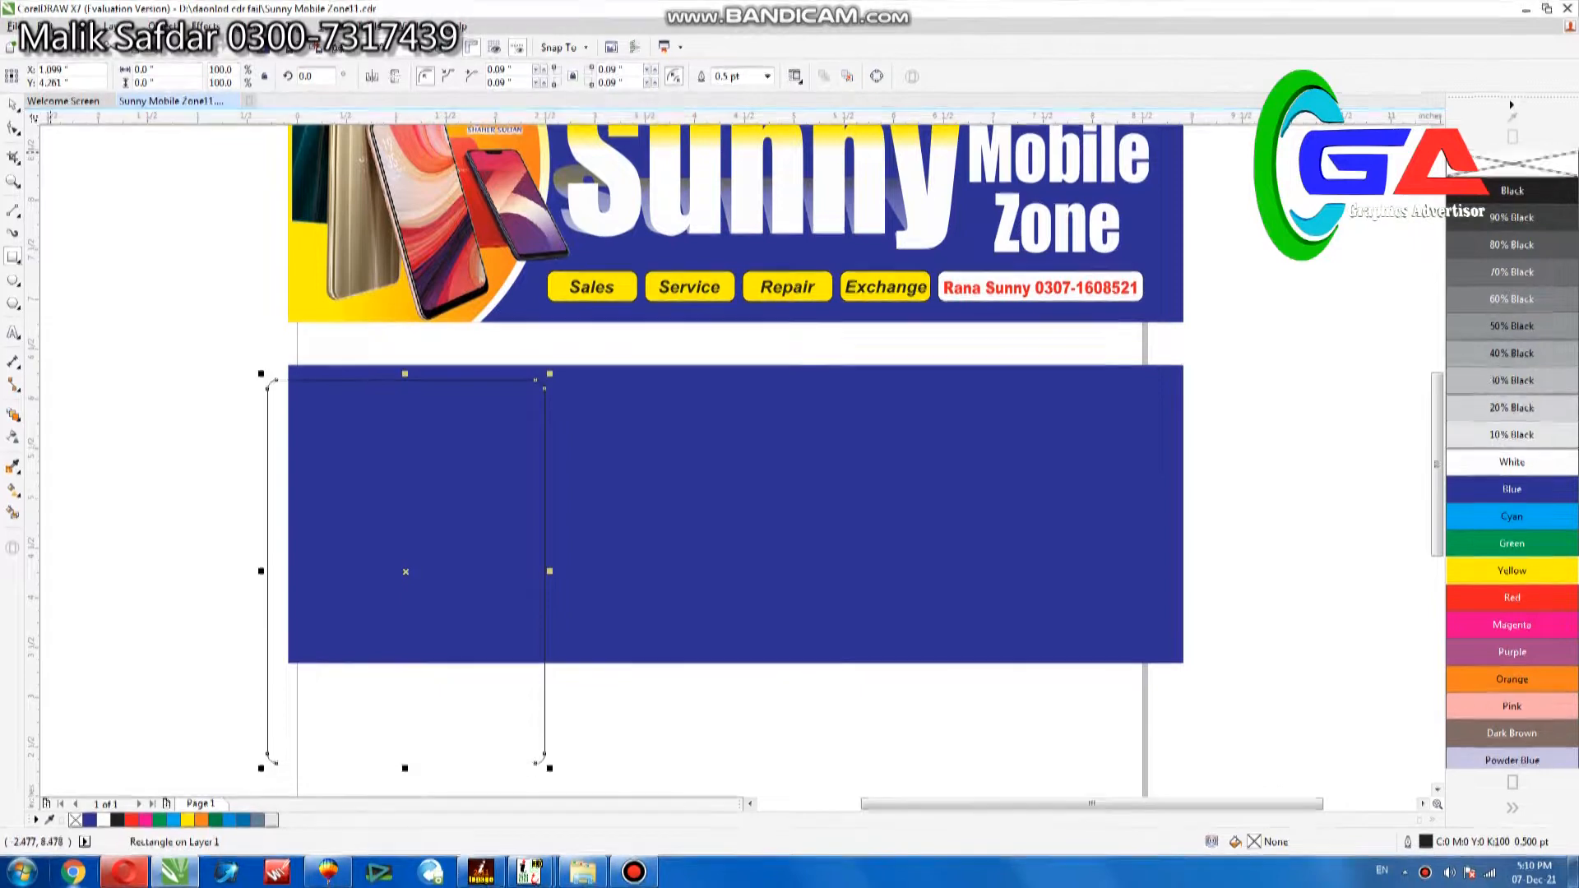
left_click_drag(553, 379, 632, 482)
left_click_drag(522, 495, 425, 498)
left_click_drag(617, 481, 515, 479)
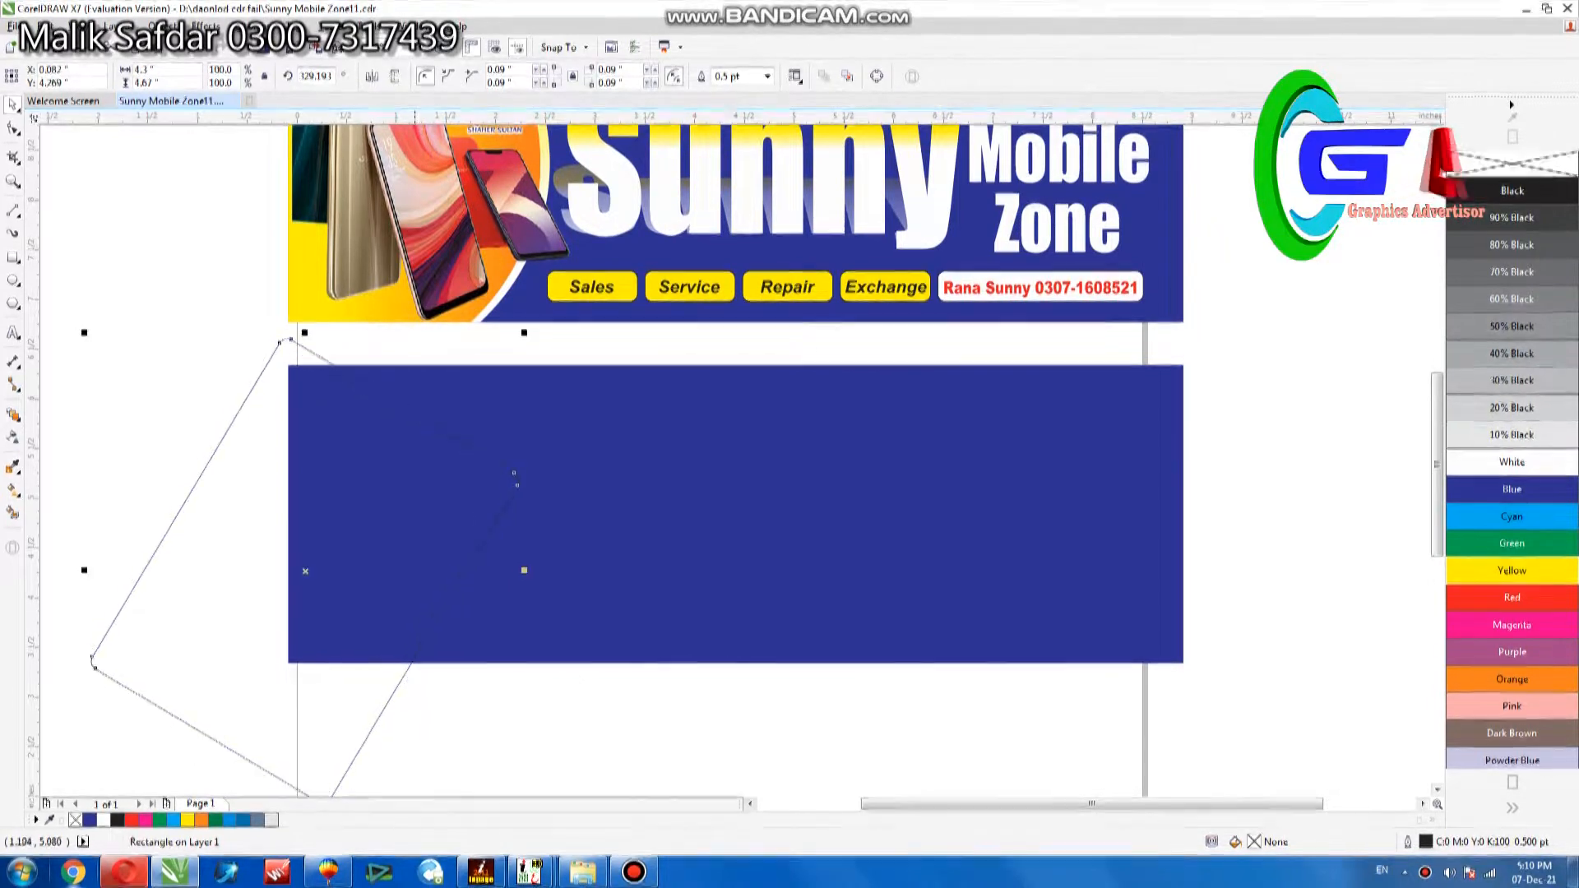
left_click(515, 478)
left_click_drag(525, 333, 606, 454)
left_click_drag(264, 463, 263, 463)
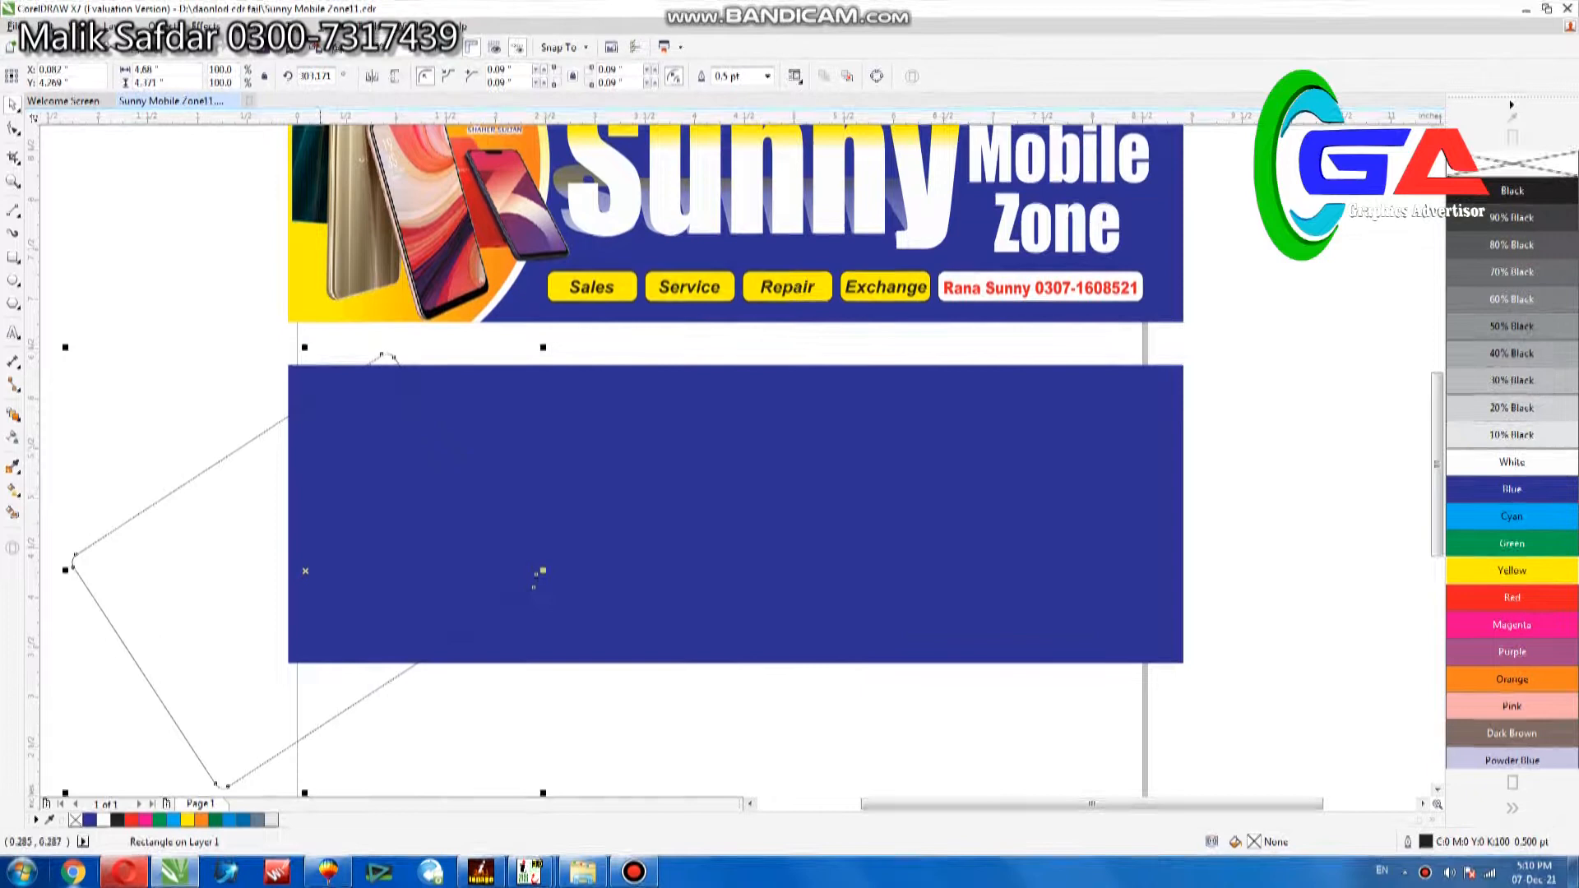
left_click_drag(305, 347, 306, 262)
left_click_drag(374, 464, 348, 499)
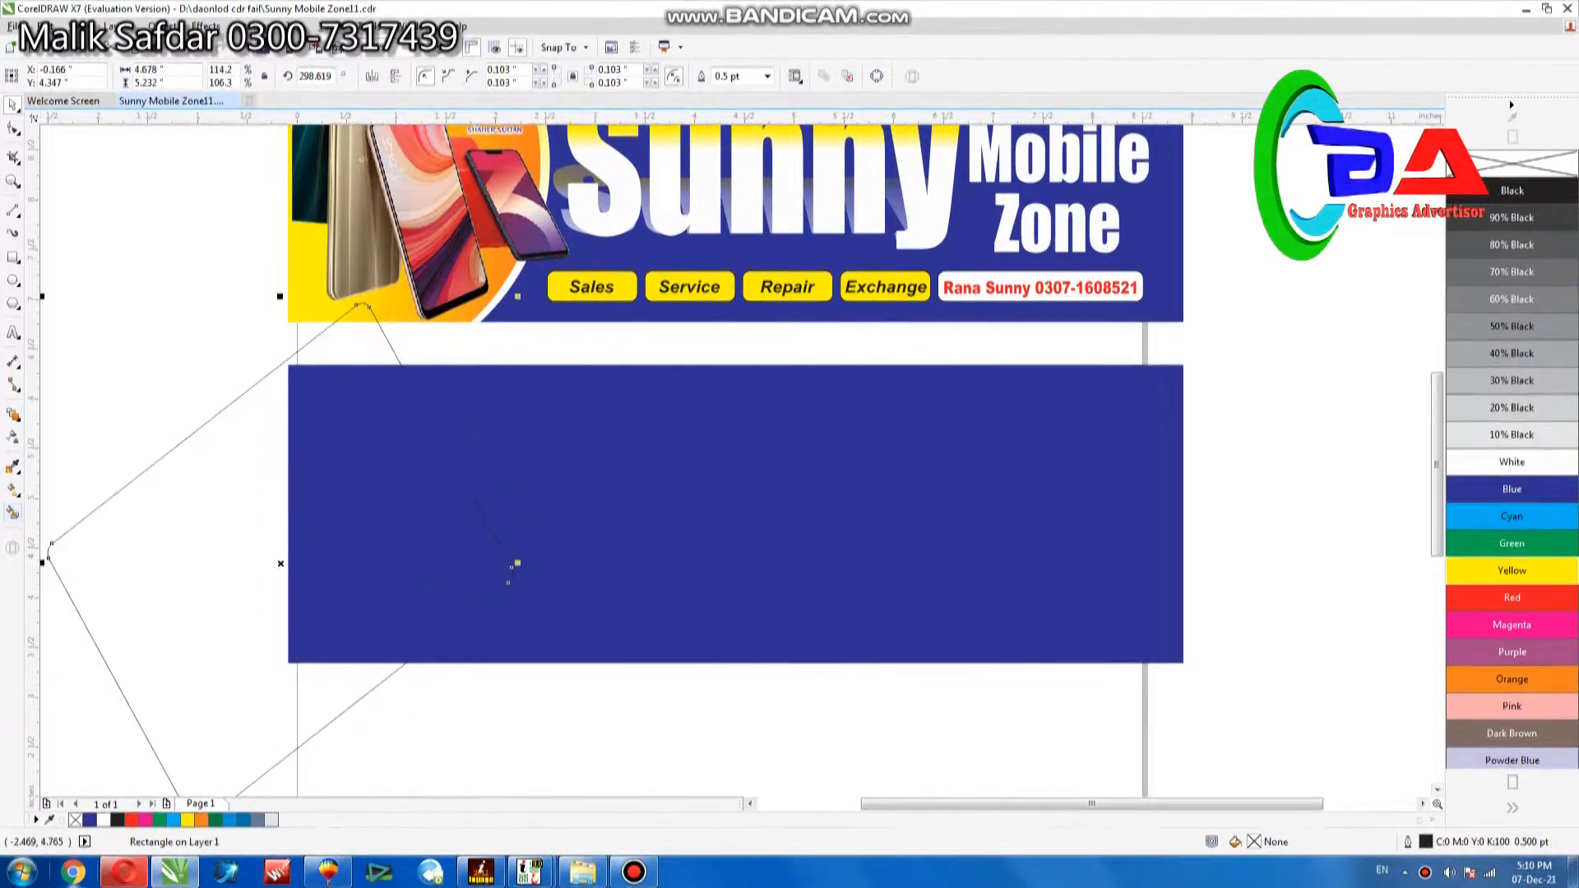
Create a filled shape from the area where the rotated rectangle overlaps the blue banner, and delete the rectangle.
left_click(398, 530)
key("space")
key("Escape")
key("Delete")
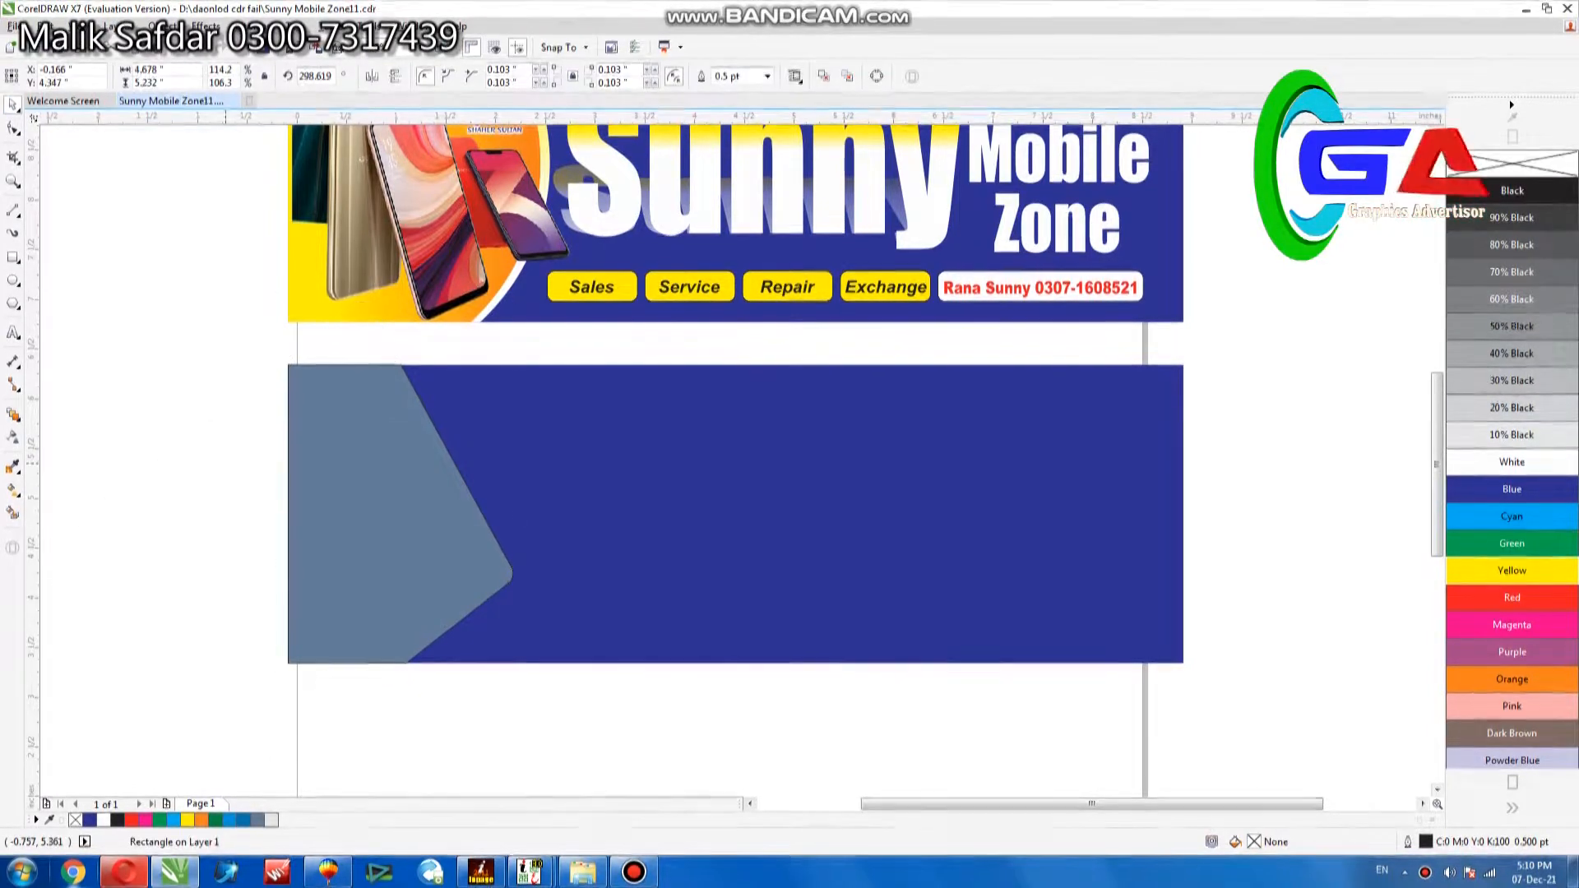
Widen the new pointed shape by moving its right-hand nodes about half an inch further into the blue banner.
left_click(387, 485)
left_click(12, 129)
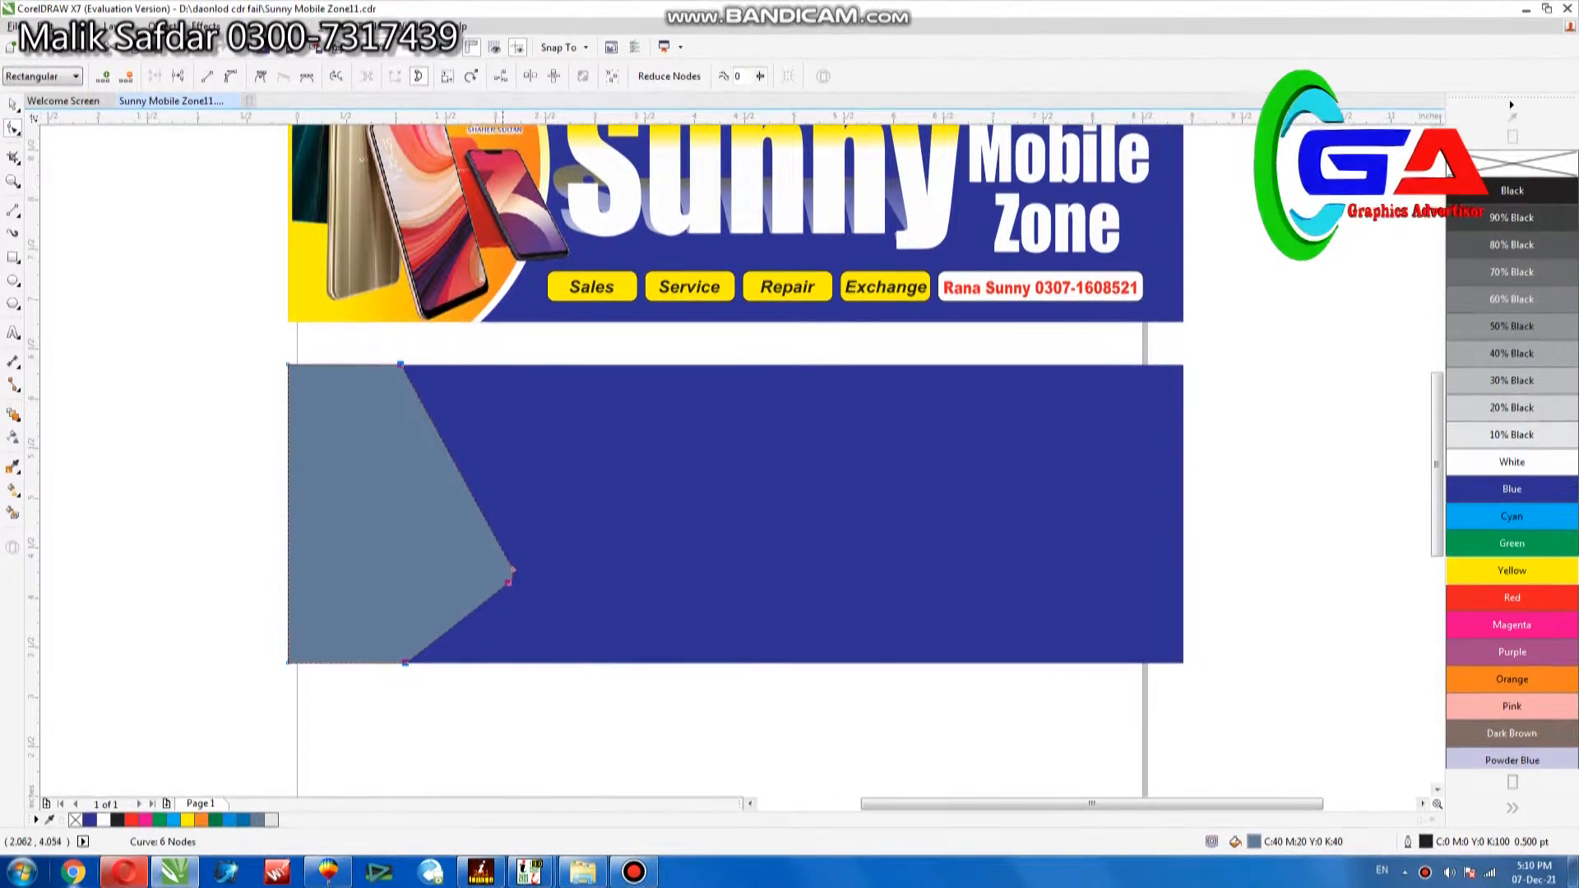
left_click_drag(511, 569, 565, 570)
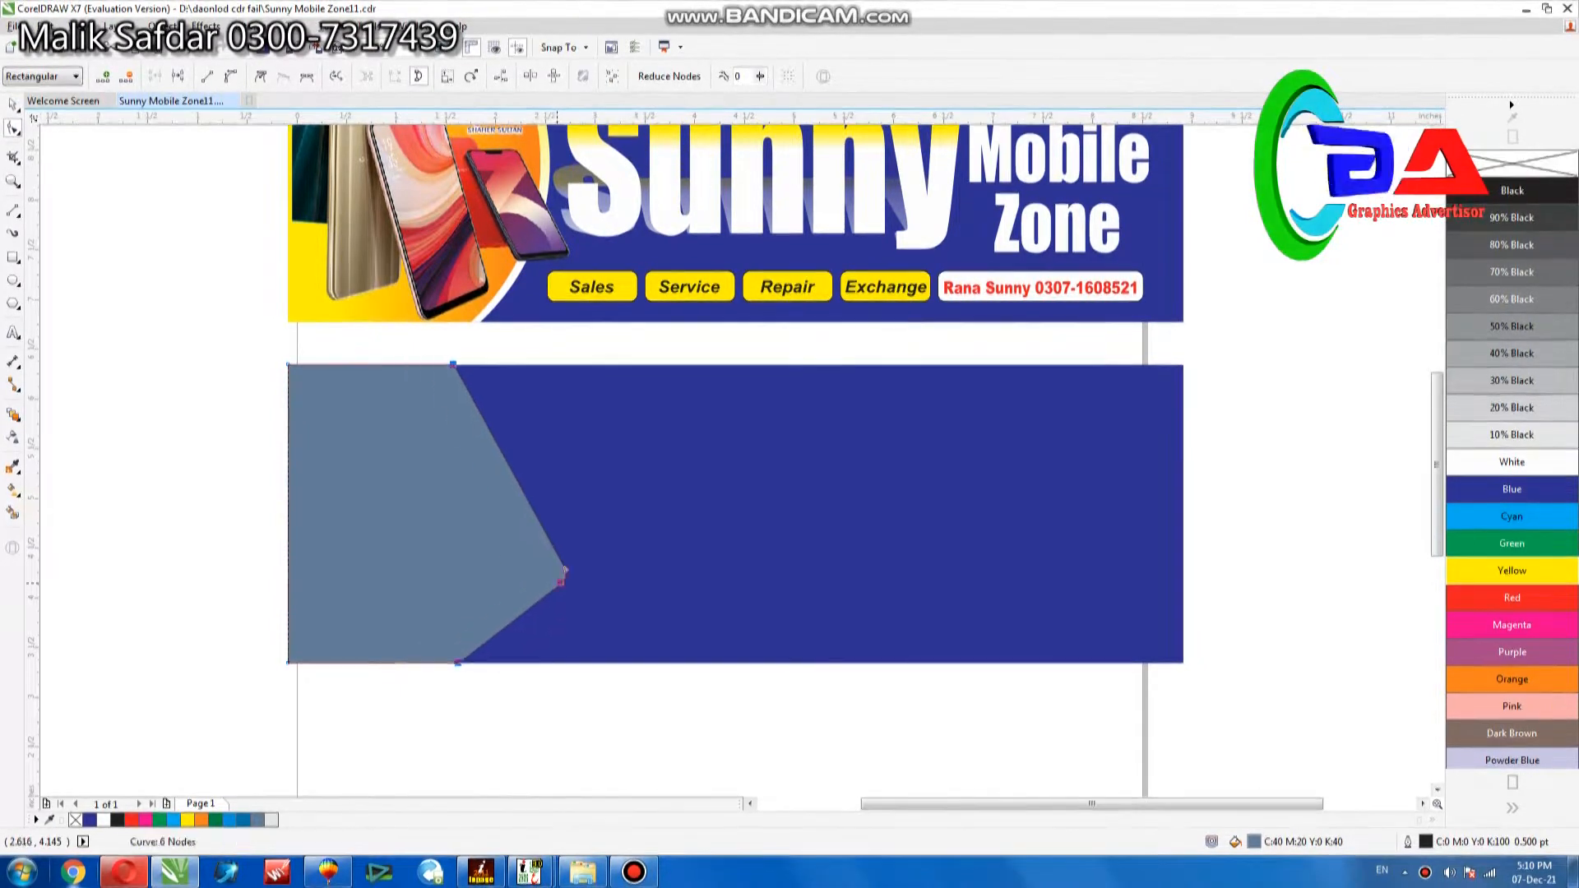
key("space")
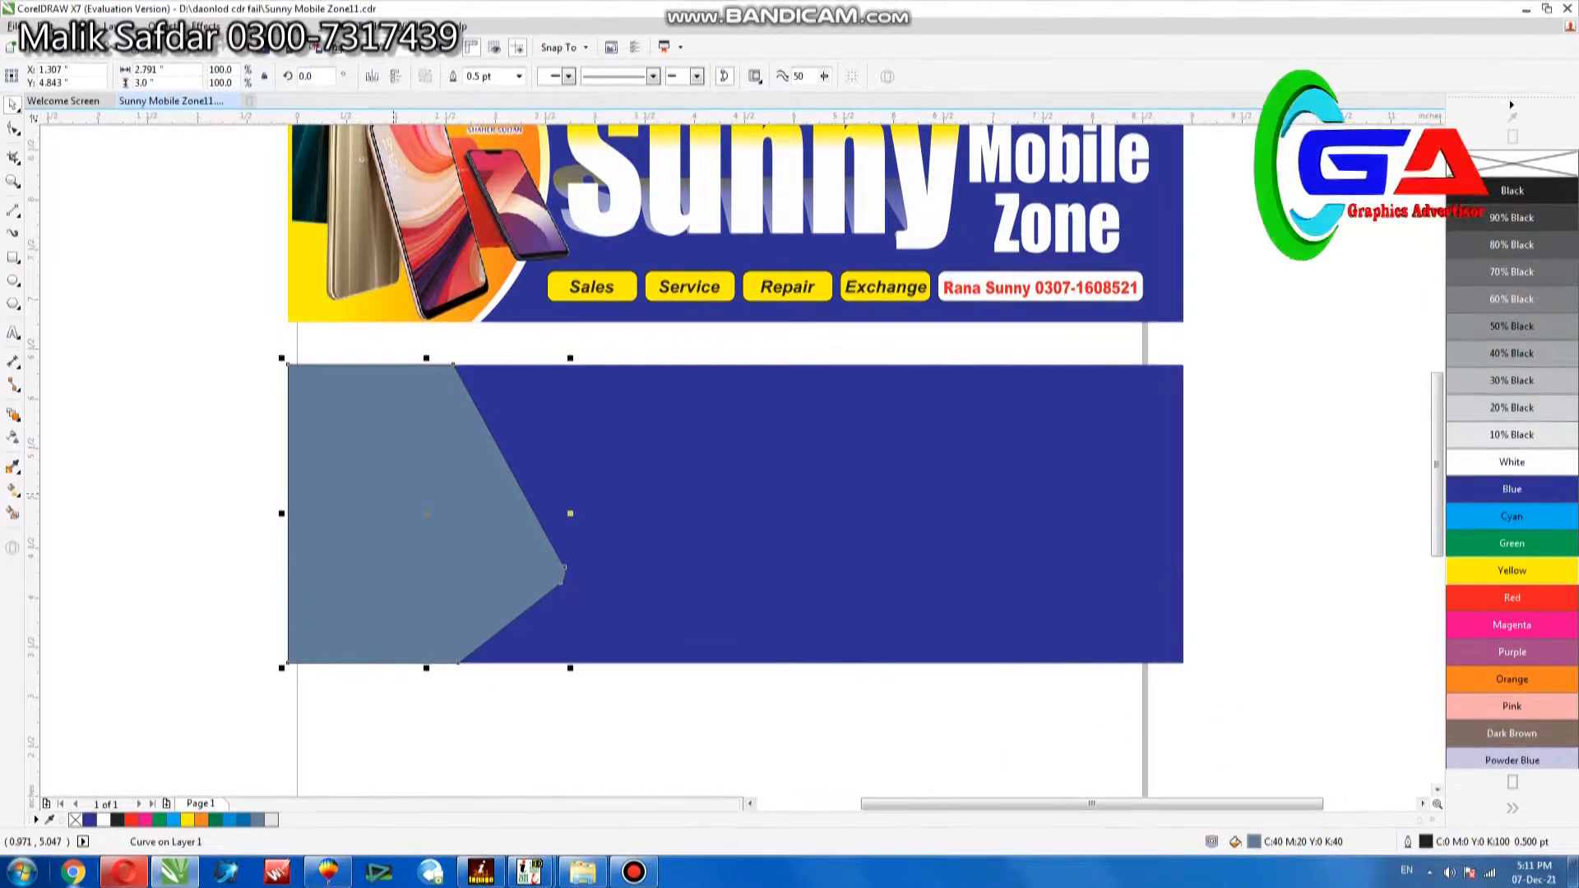
Duplicate the pointed shape and move the copy's right-hand nodes inward, leaving a narrow strip of the original along the slanted edges.
left_click(14, 129)
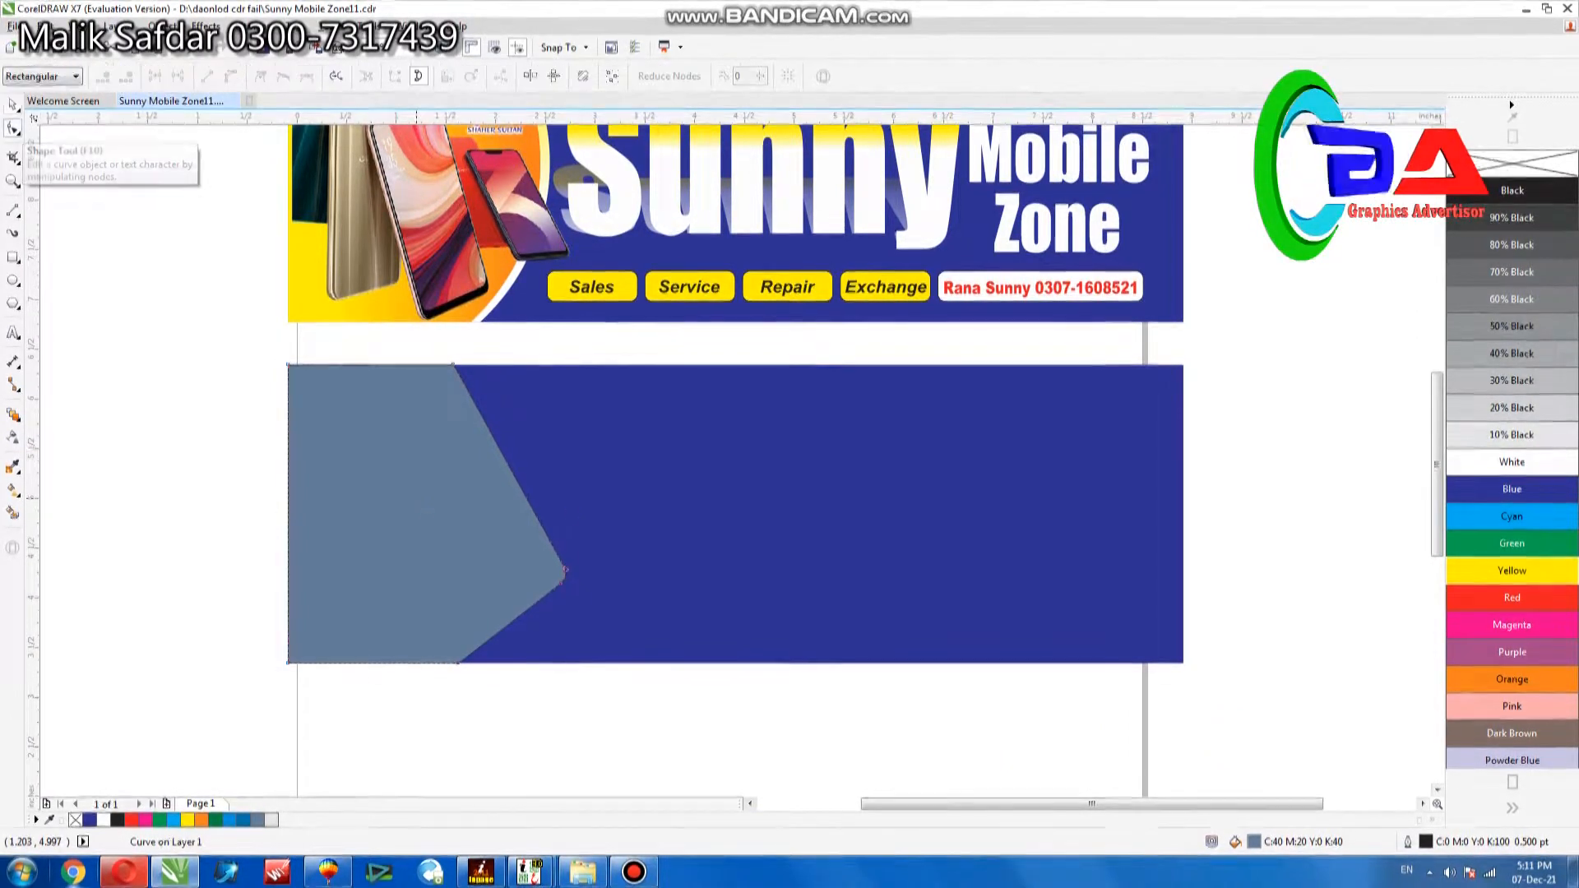
left_click_drag(413, 361, 551, 681)
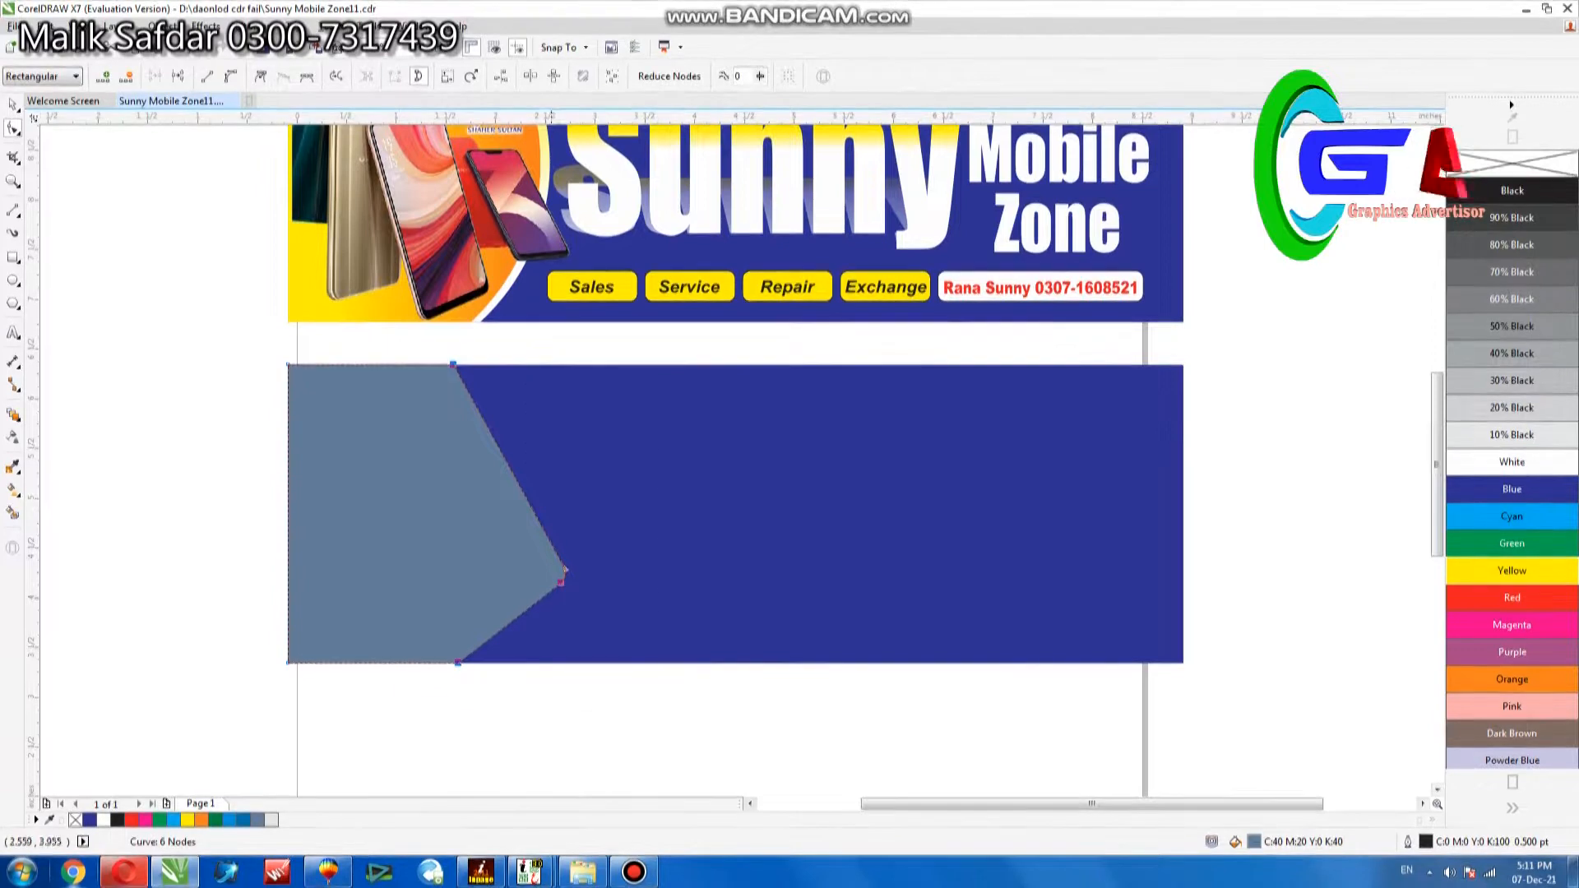
left_click_drag(564, 569, 545, 569)
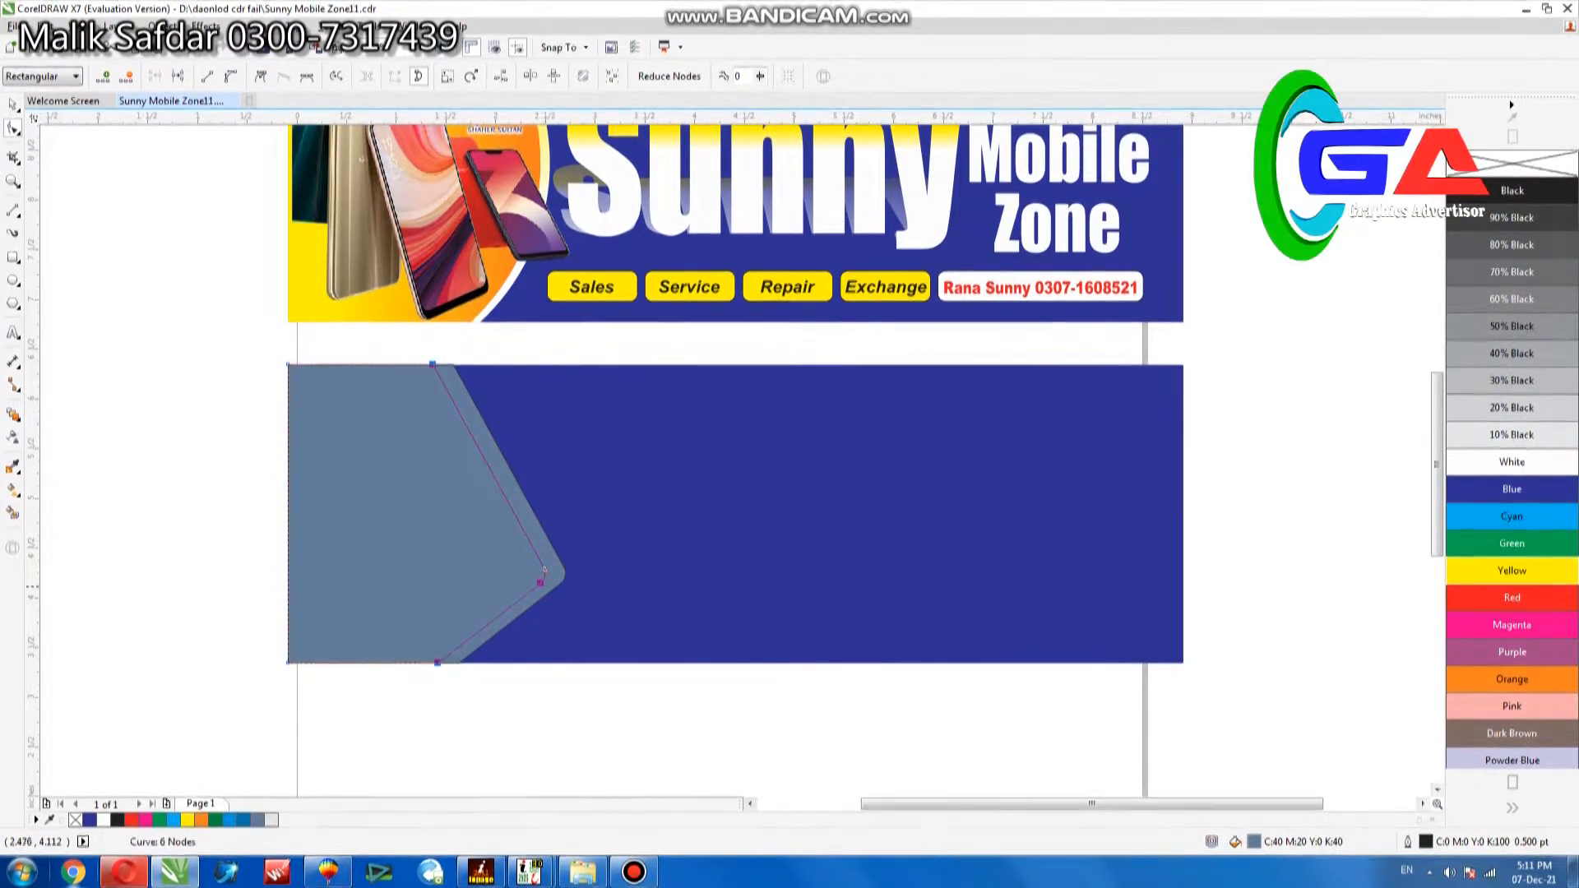
key("space")
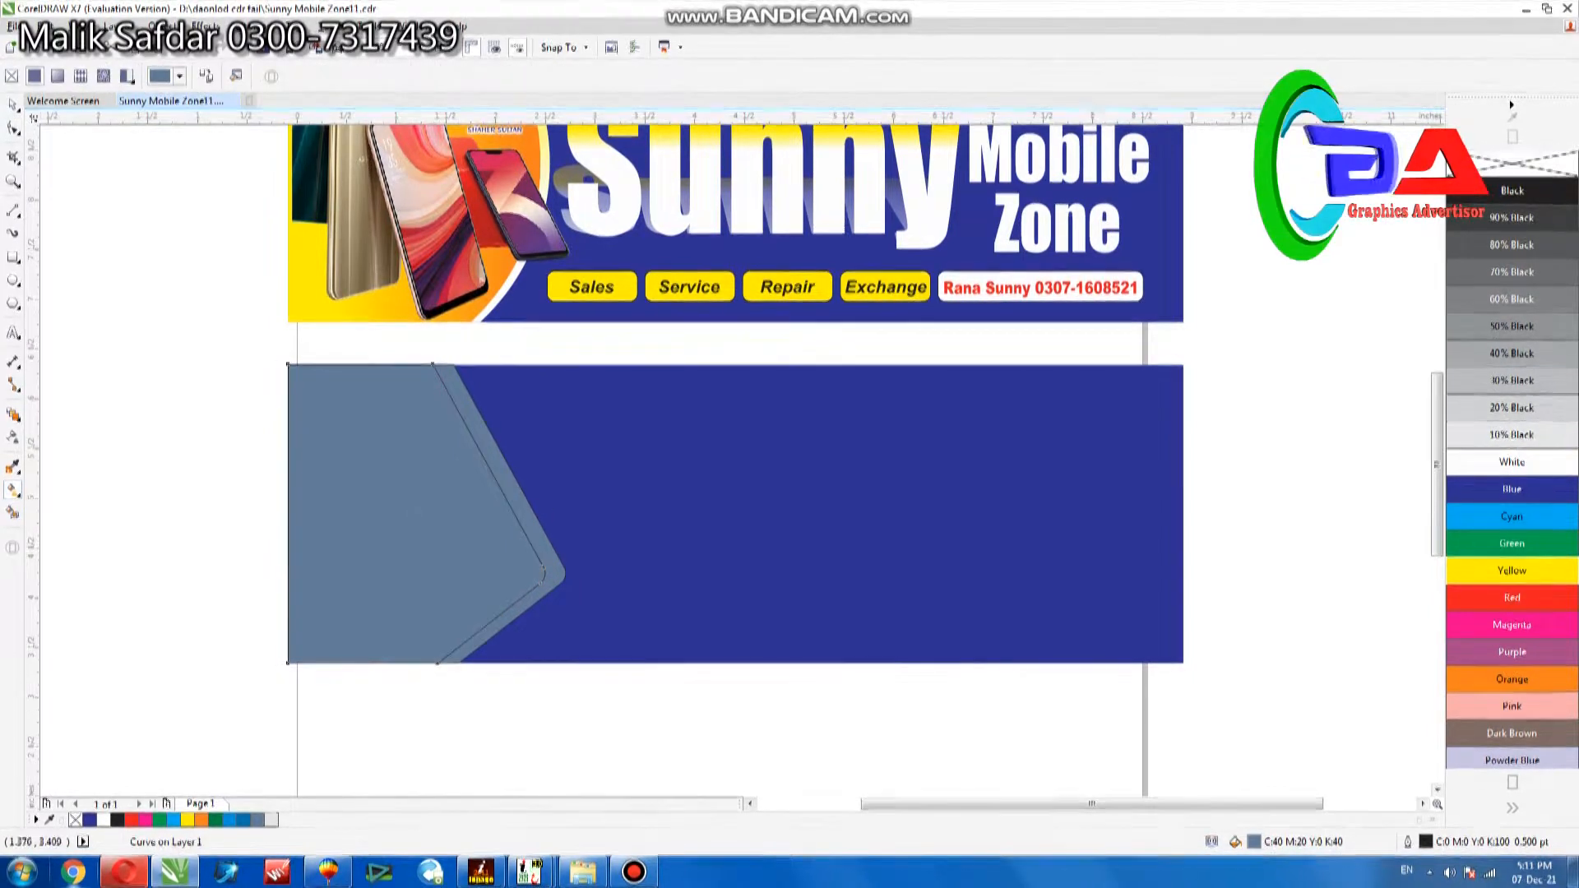
Apply a vertical fountain fill to the front pointed shape, running from red at the base to yellow at the top.
left_click_drag(425, 656, 418, 400)
left_click(1512, 571)
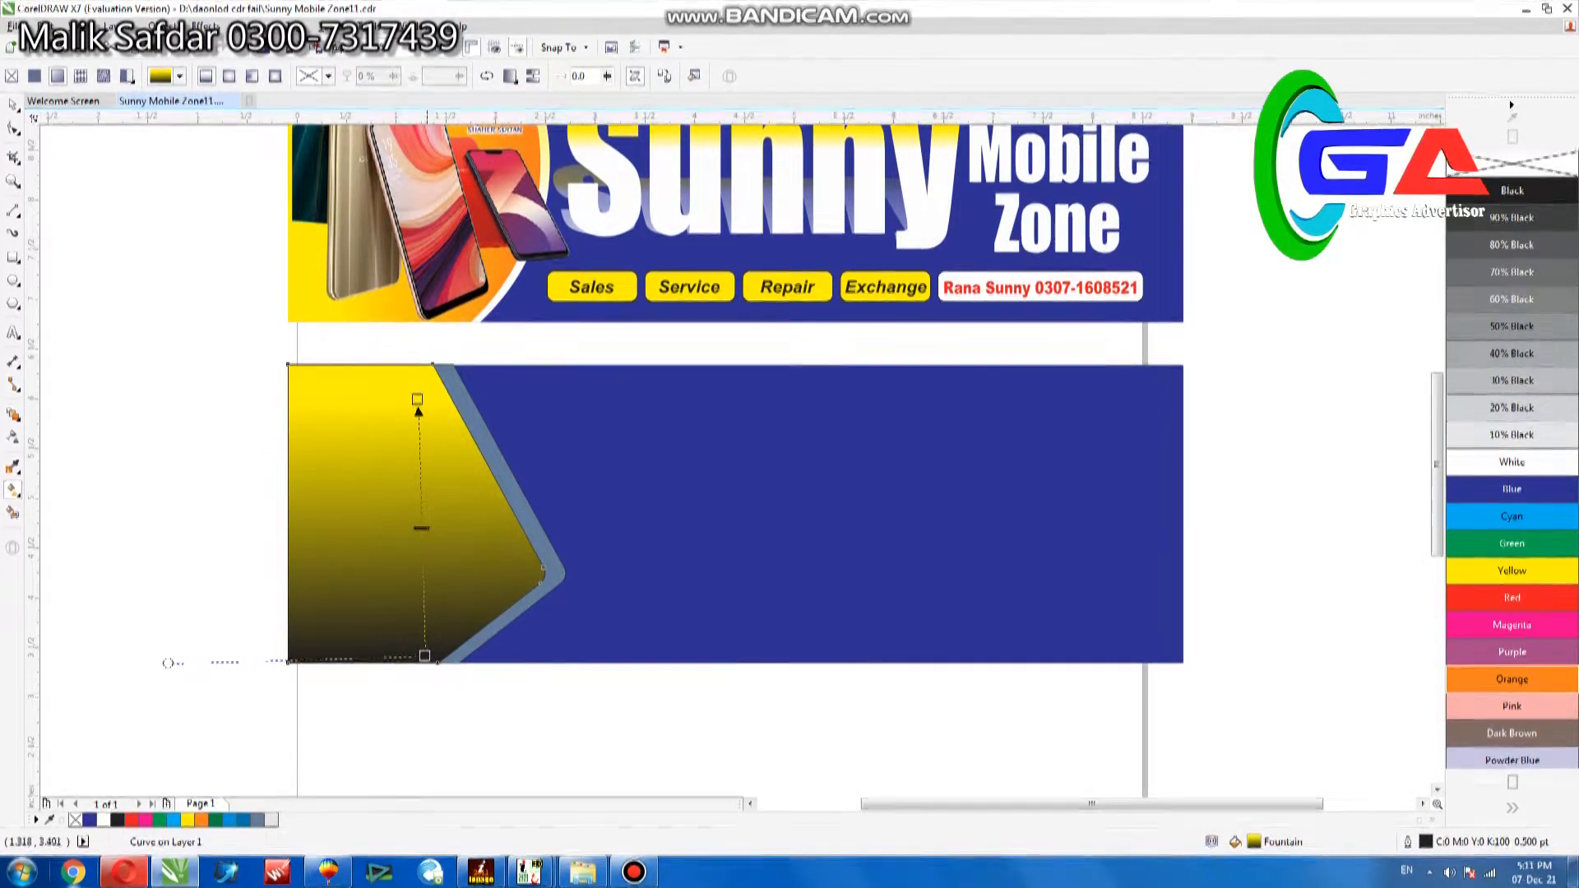
left_click(424, 656)
left_click(1512, 678)
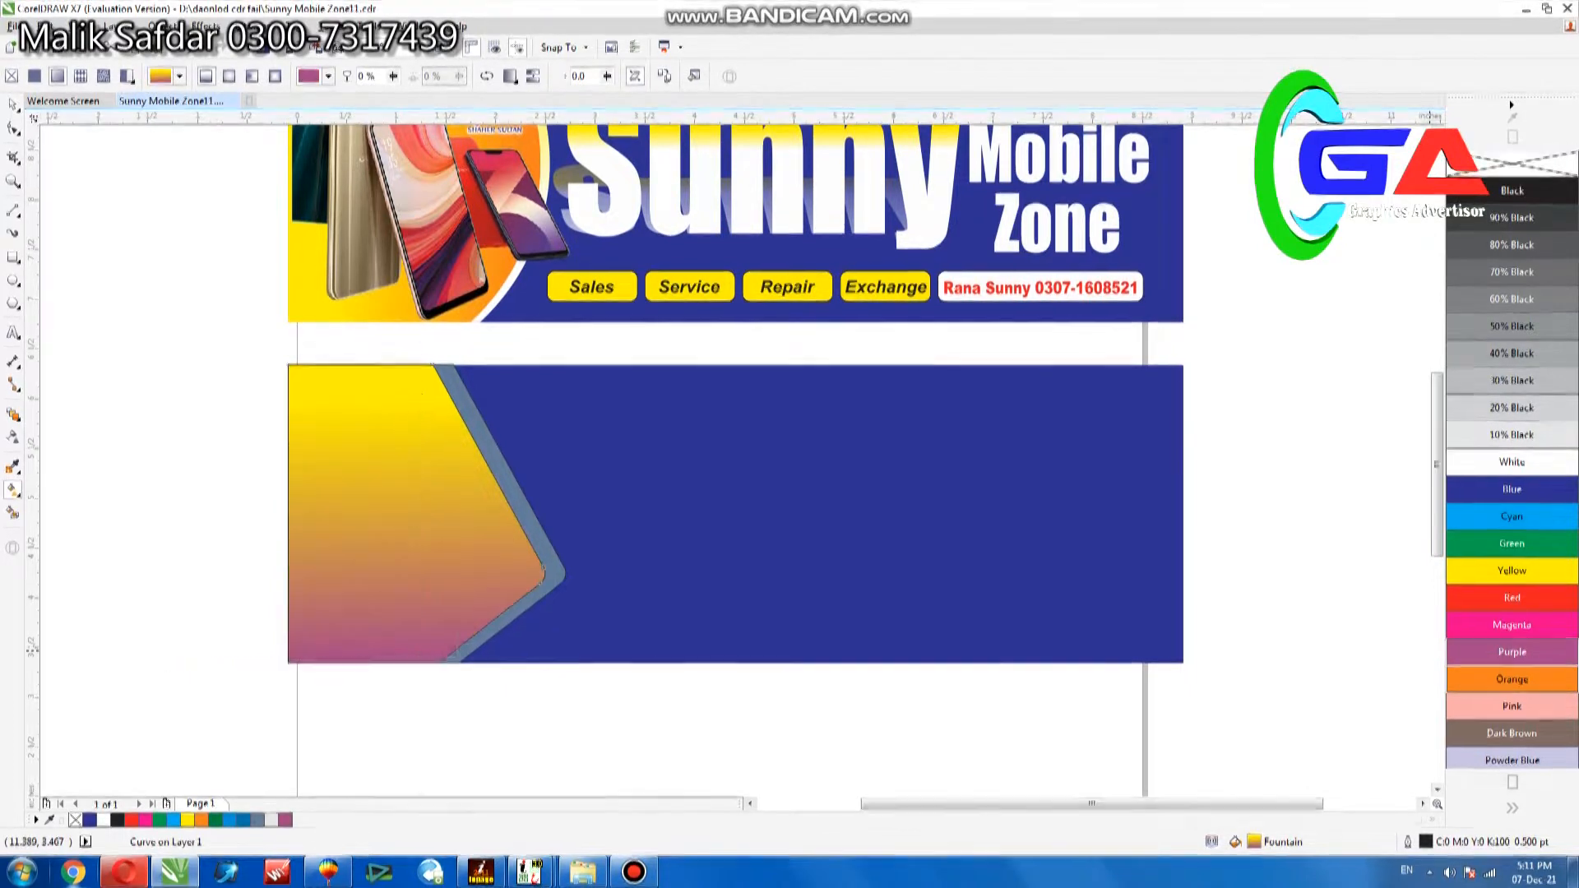
left_click(1512, 571)
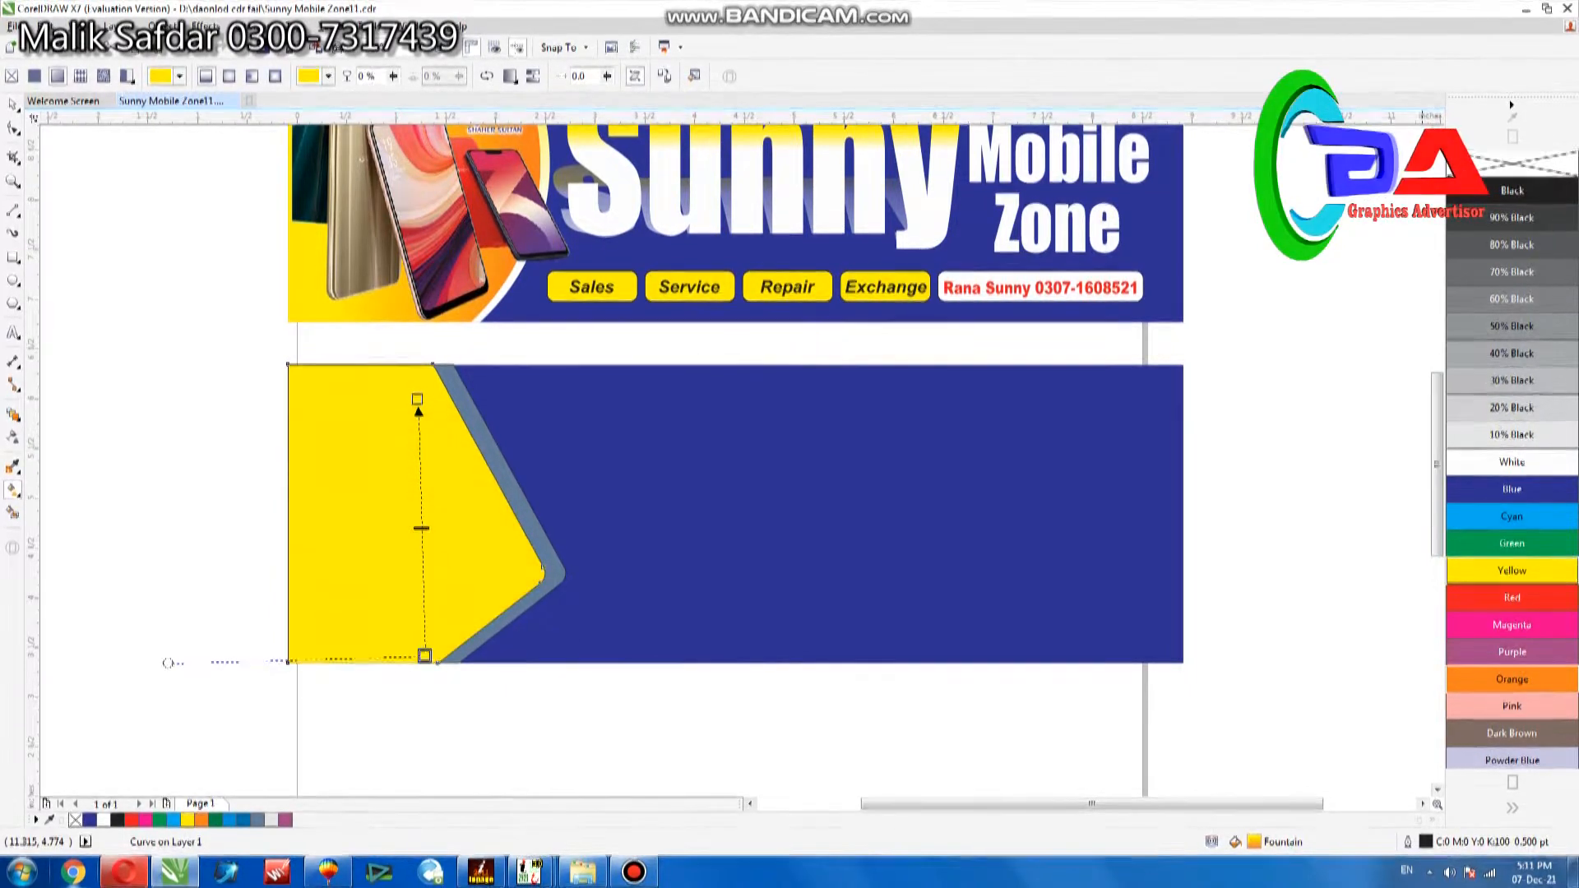
left_click(1512, 597)
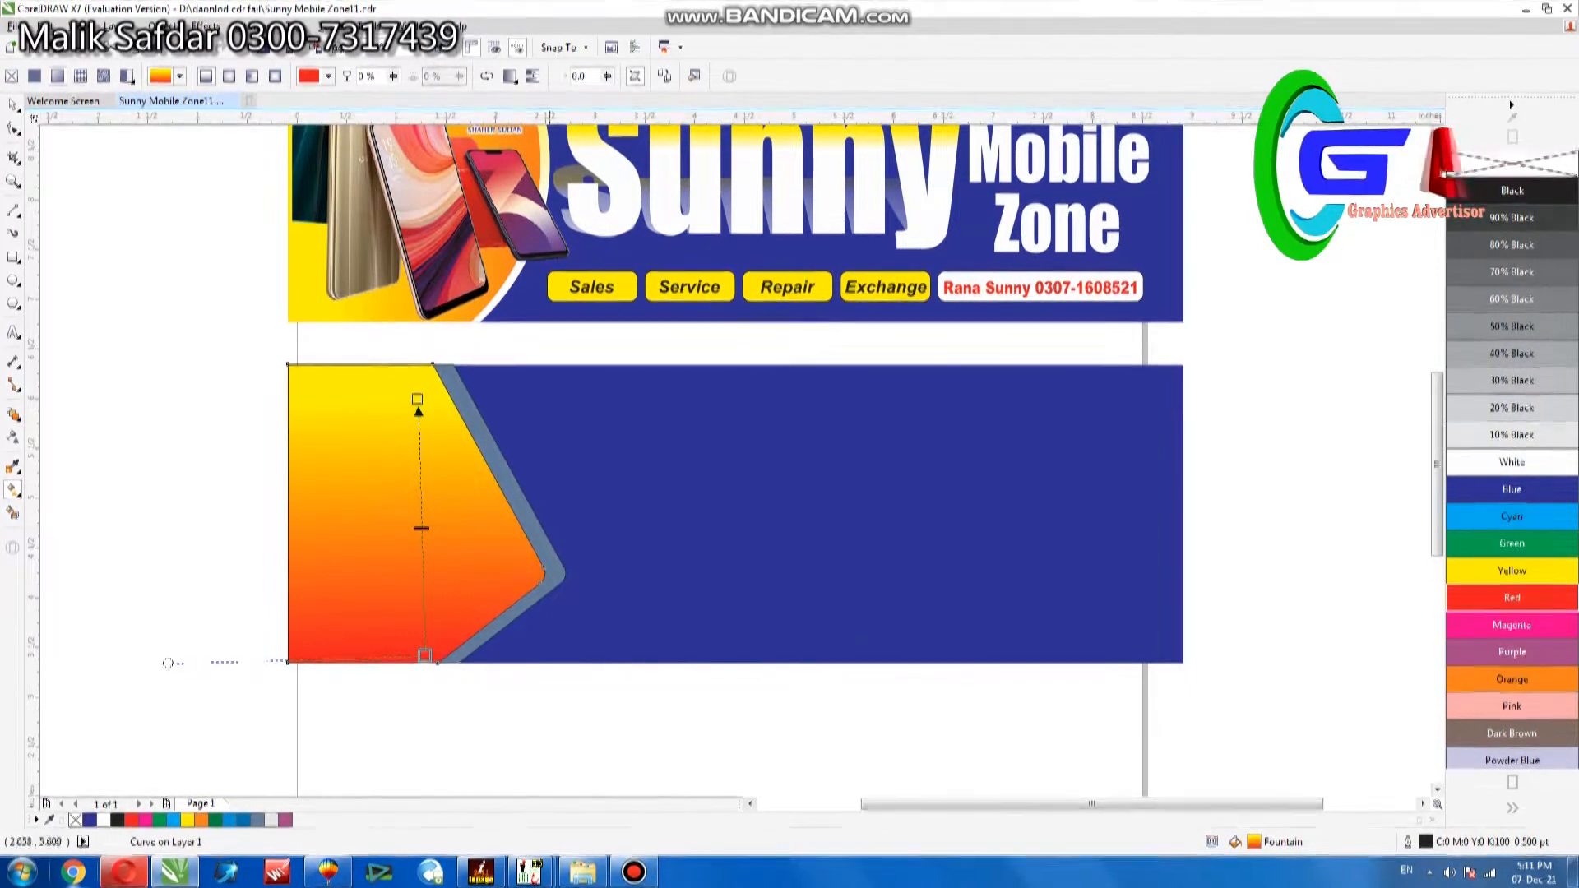
Give the border shape behind it a fountain fill from orange at the upper edge to yellow at the lower corner.
left_click_drag(417, 400, 546, 619)
left_click(500, 460)
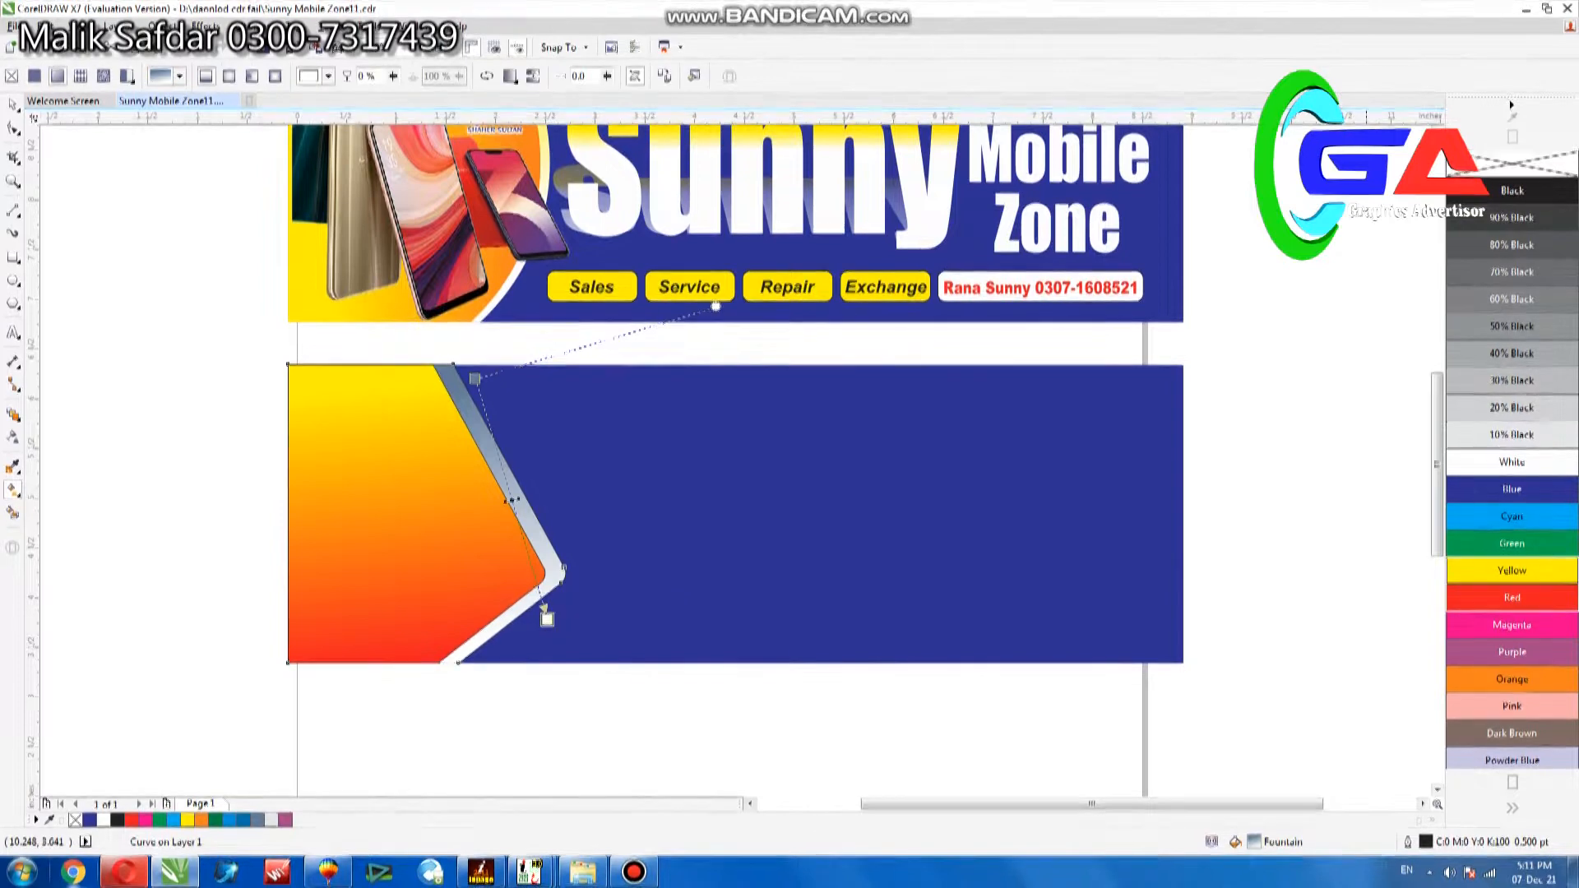
left_click(1511, 571)
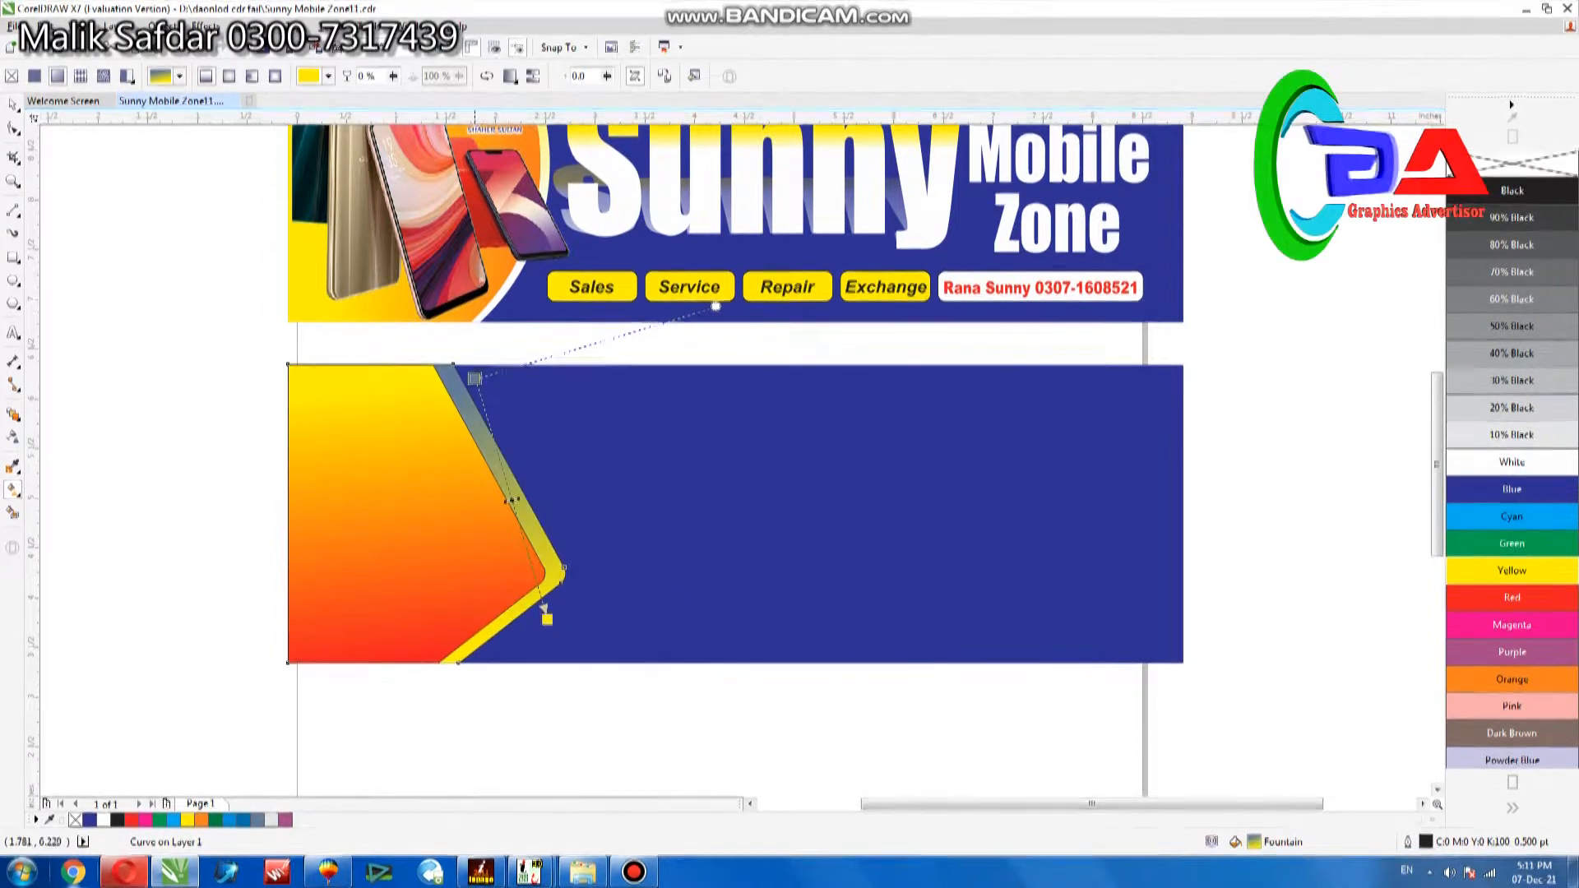
left_click(1512, 680)
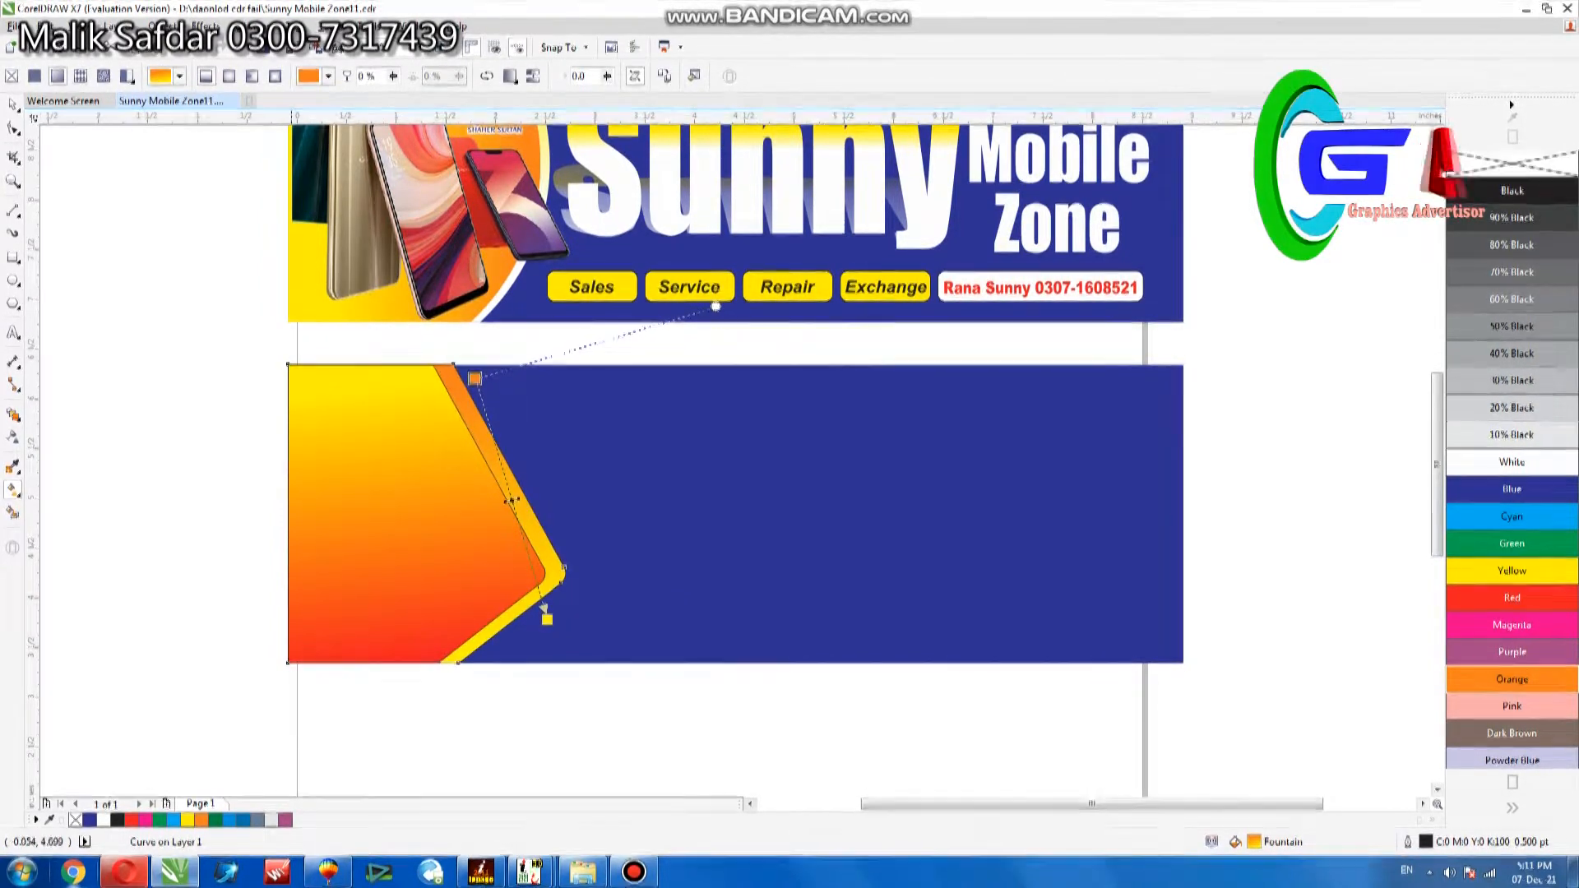
key("space")
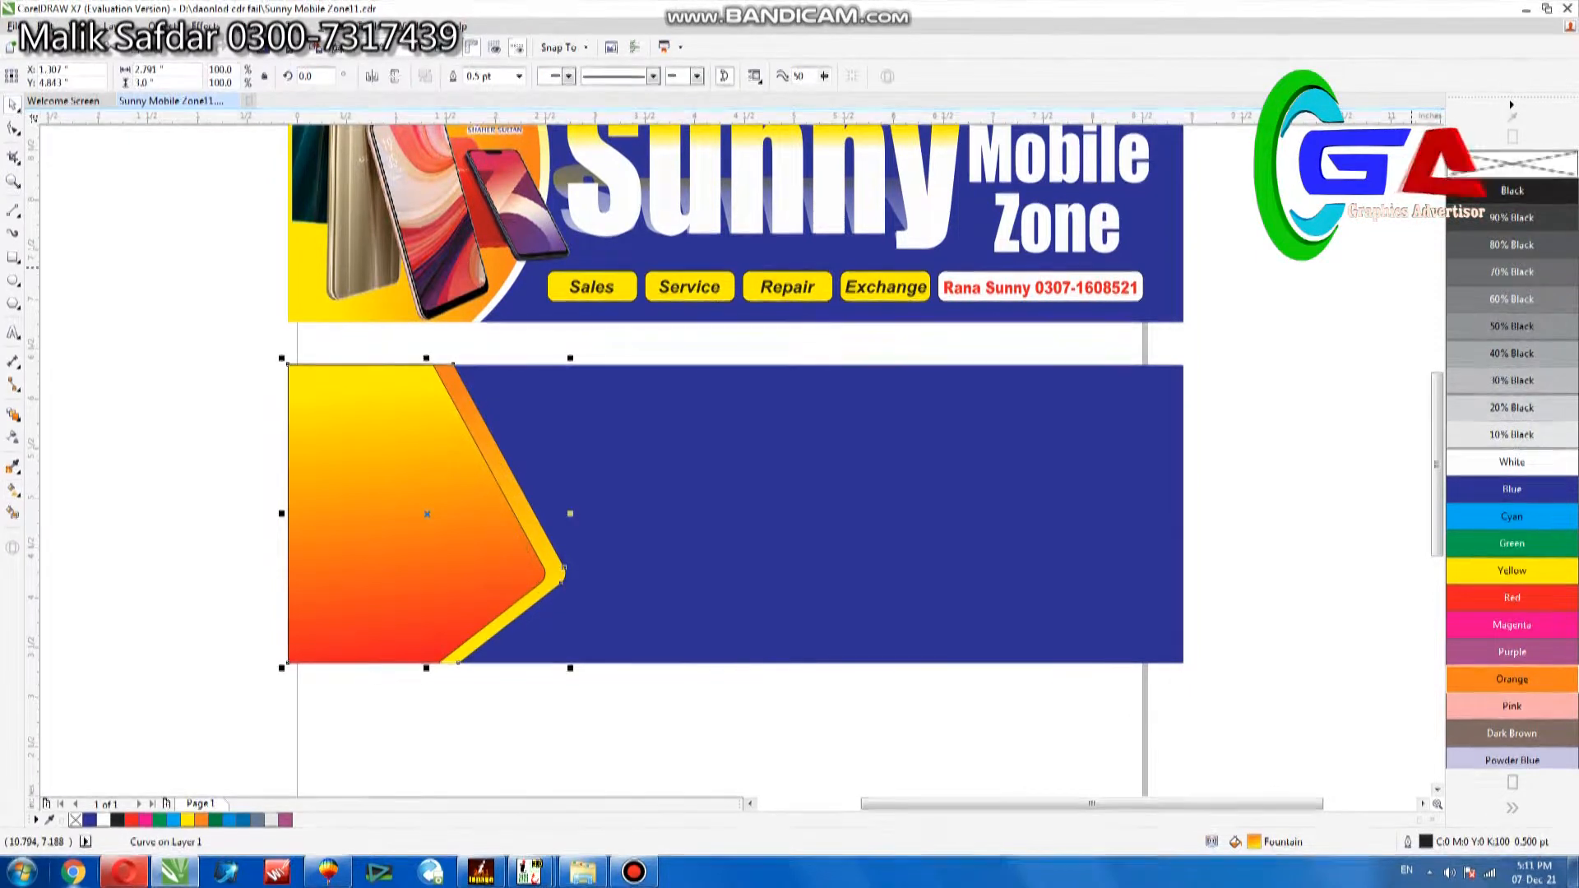
Remove the outlines from the two pointed gradient shapes.
left_click(185, 436)
left_click(362, 502)
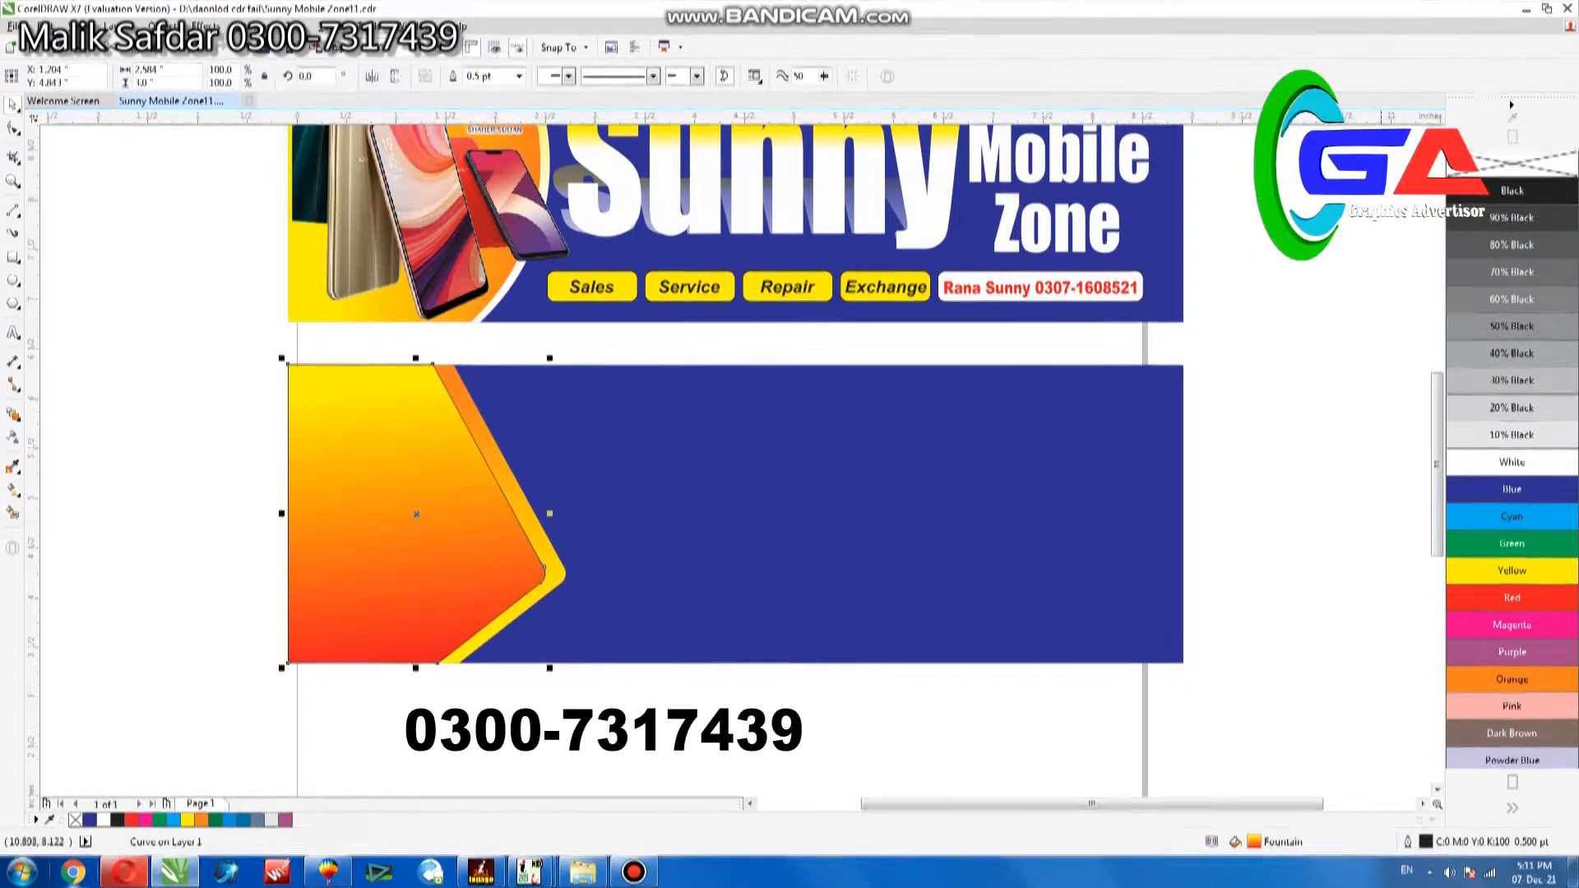
right_click(76, 820)
left_click(415, 703)
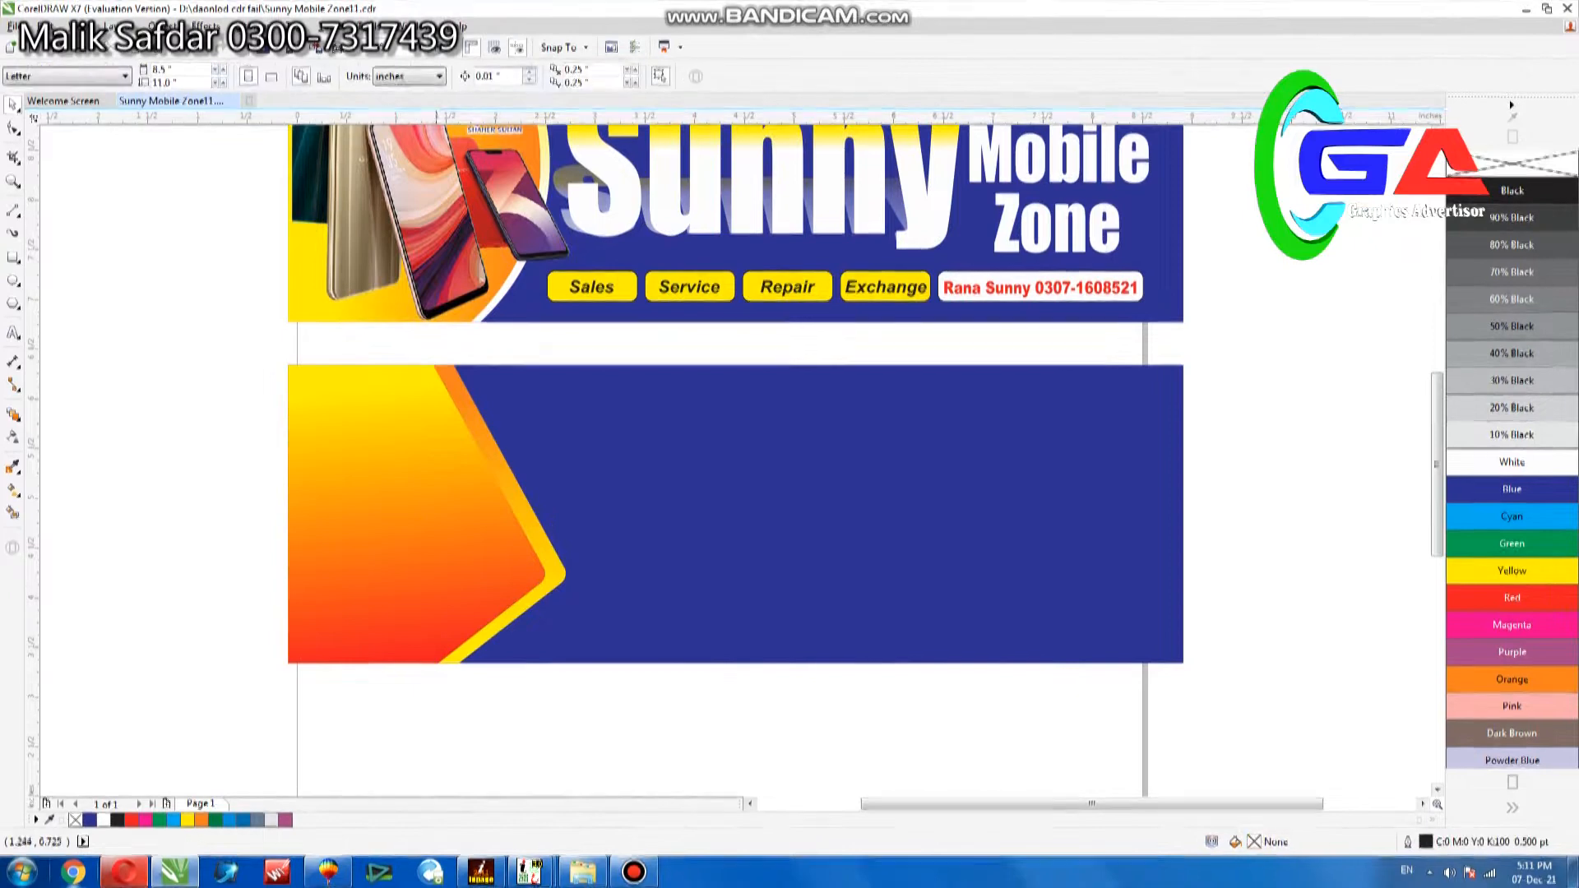
Place a copy of the three-phone picture over the gradient shape in the lower banner and nudge it slightly left.
key("ctrl+v")
left_click_drag(455, 567, 434, 561)
right_click(434, 561)
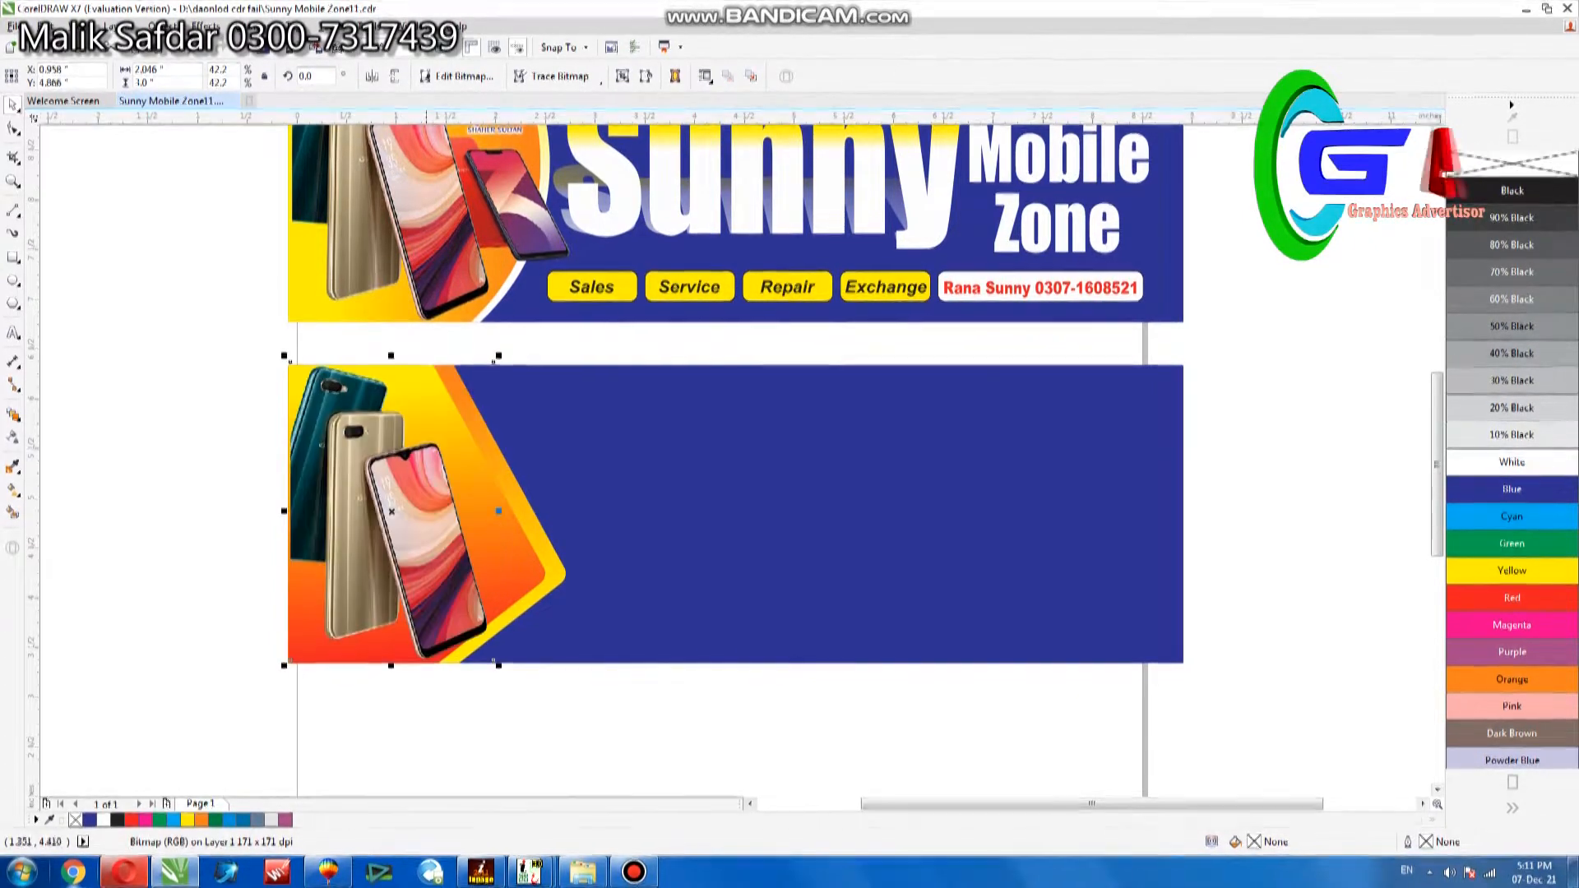
key("Left")
key("Left")
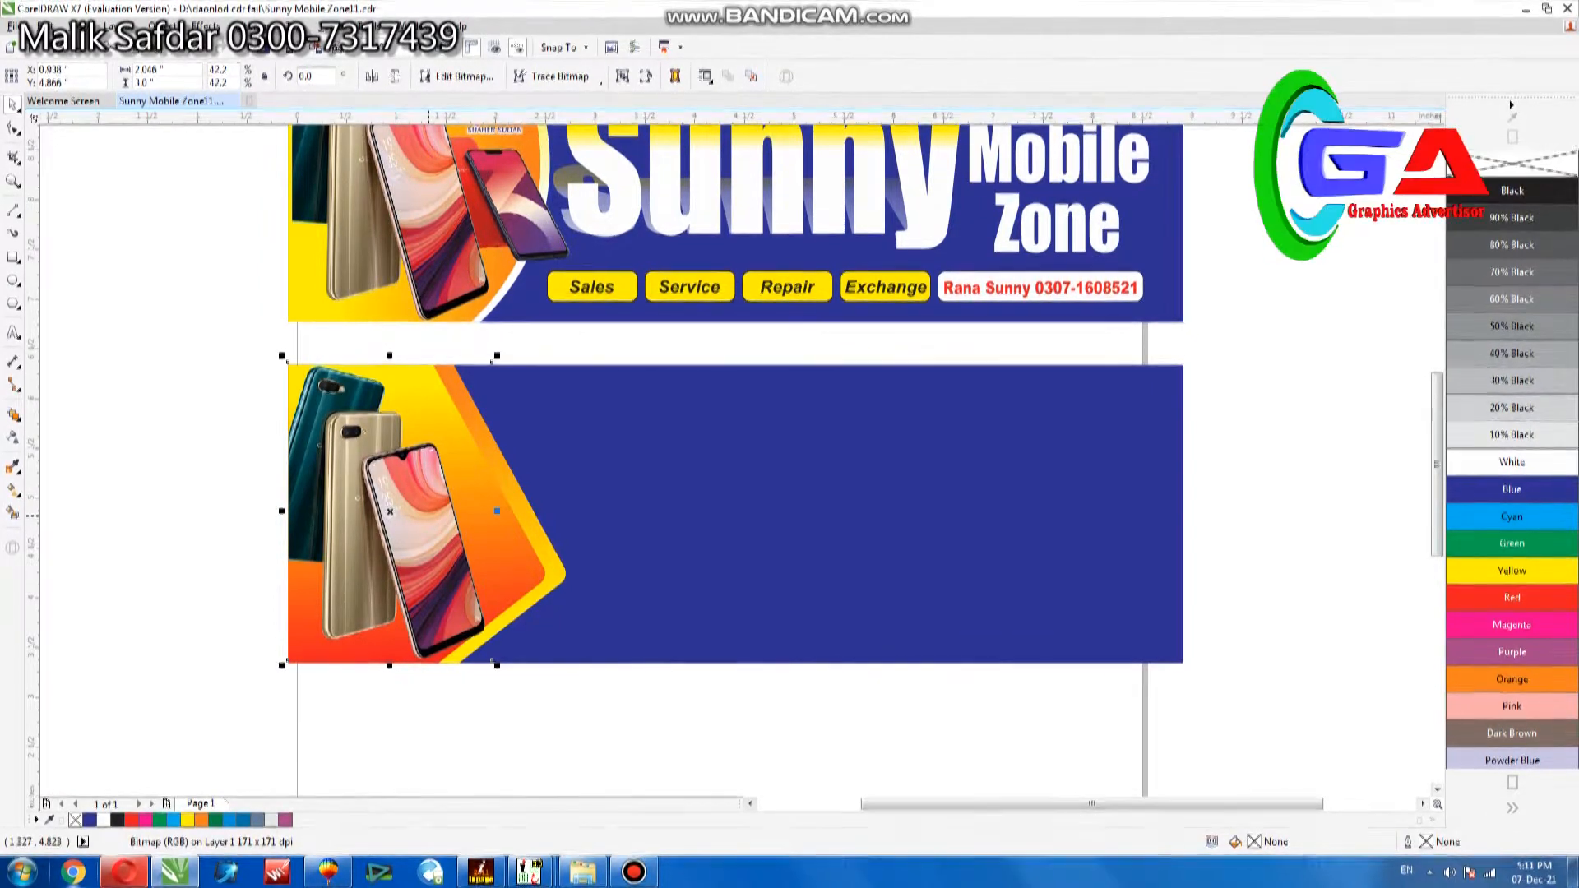
Copy the small red phone from the upper banner beside the three phones, enlarge it to about 25.6% scale, and nudge it left and up.
left_click(510, 198)
left_click_drag(518, 192, 495, 532)
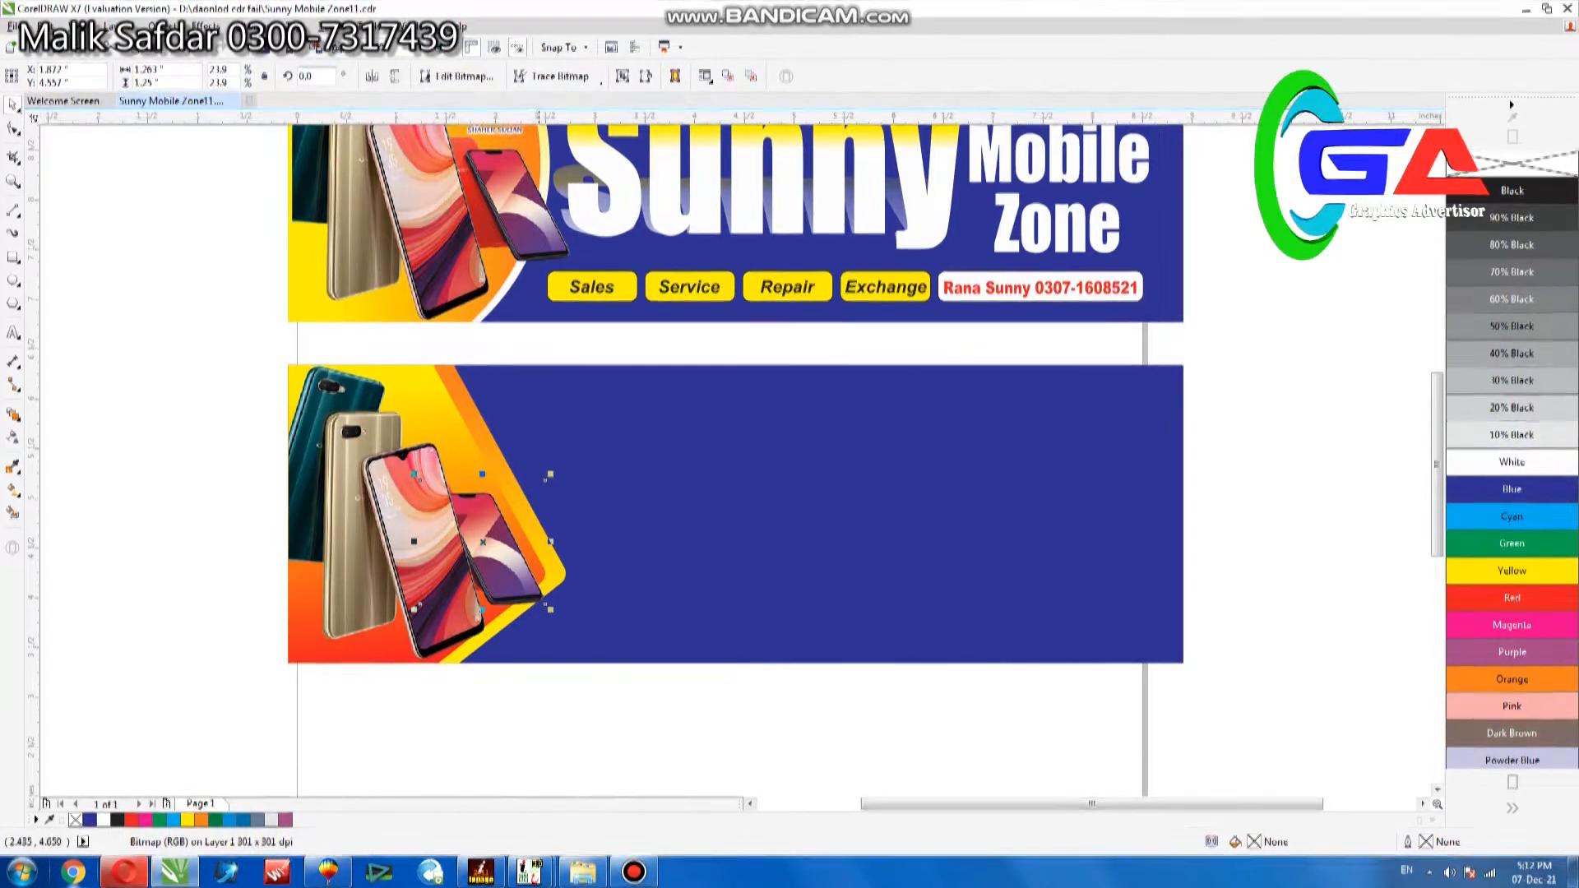
left_click_drag(550, 474, 558, 457)
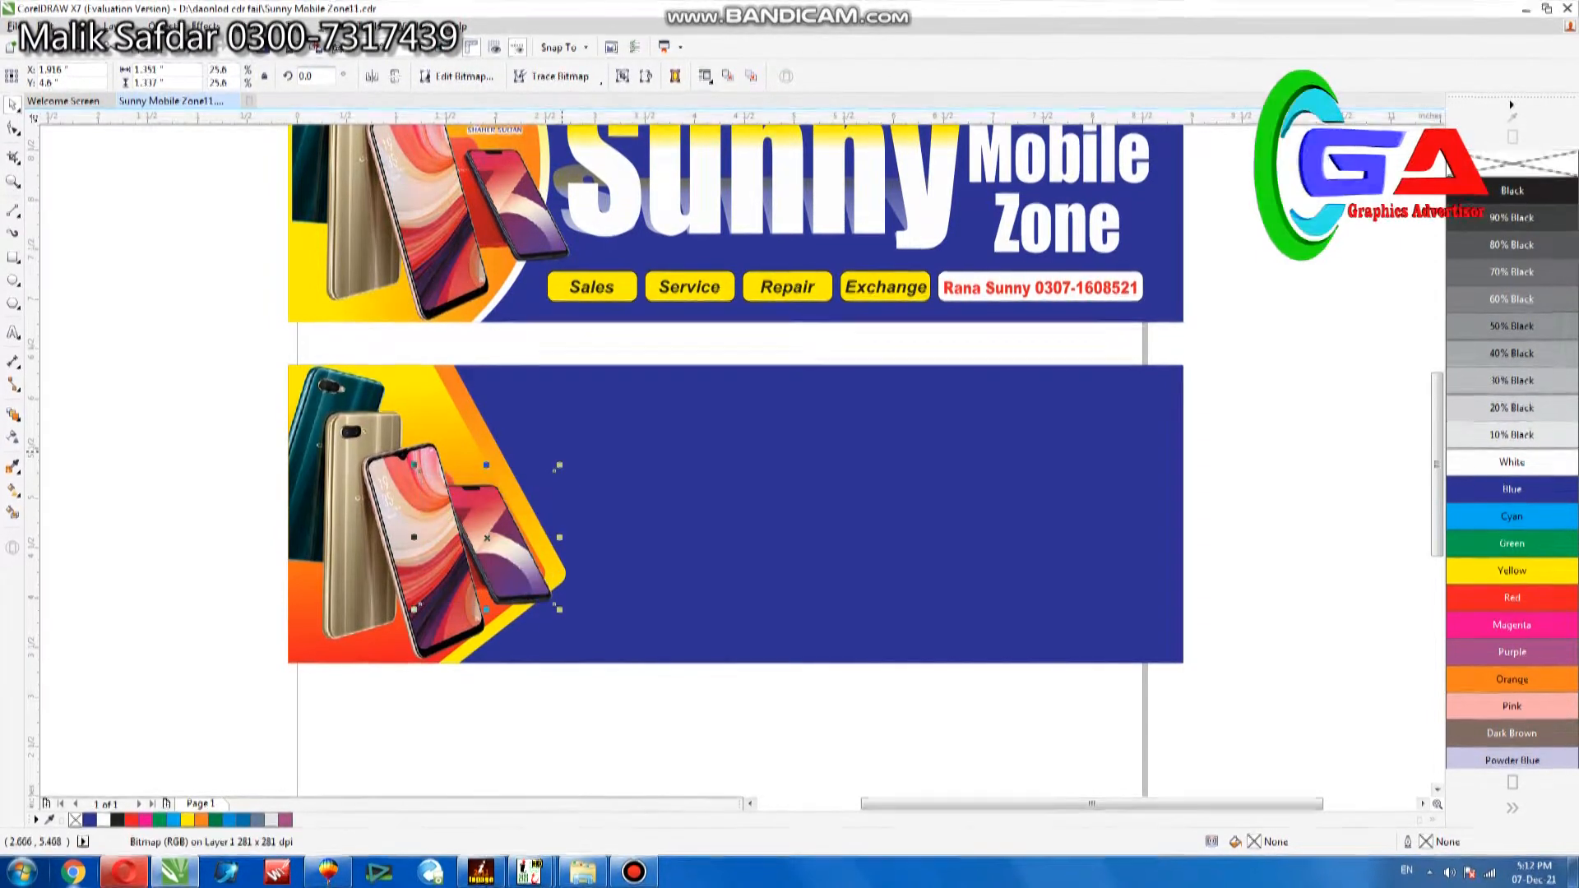
key("Left")
key("Left")
key("Left")
key("Left")
key("Left")
key("Left")
key("Left")
key("Left")
key("Left")
key("Left")
key("Left")
key("Left")
key("Left")
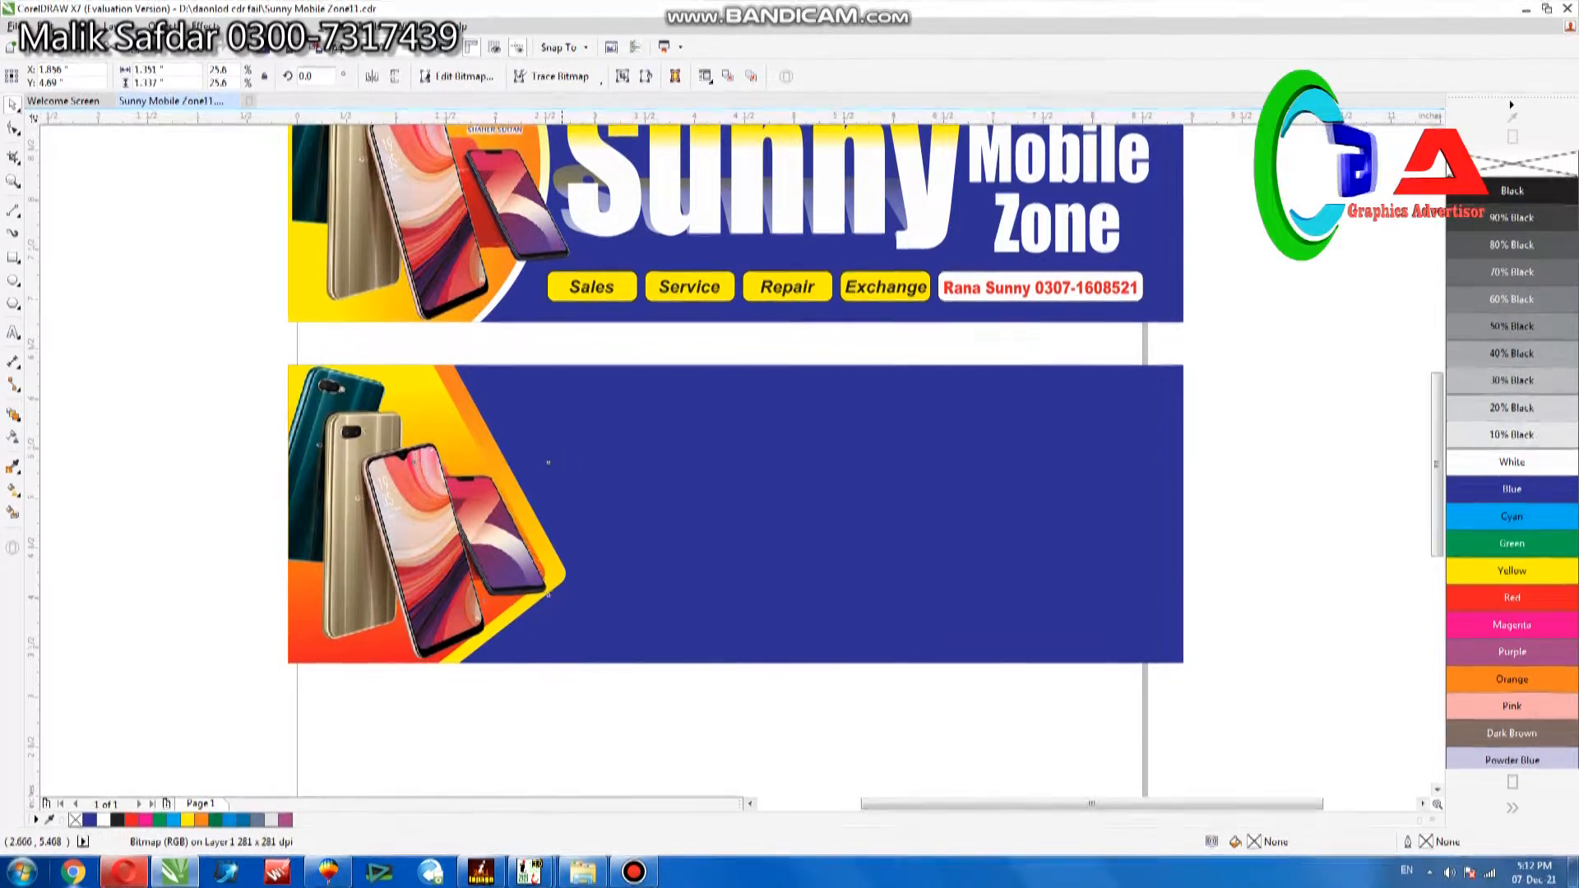
key("Up")
key("Up")
key("Up")
key("Up")
key("Up")
key("Up")
key("Up")
key("Up")
key("Up")
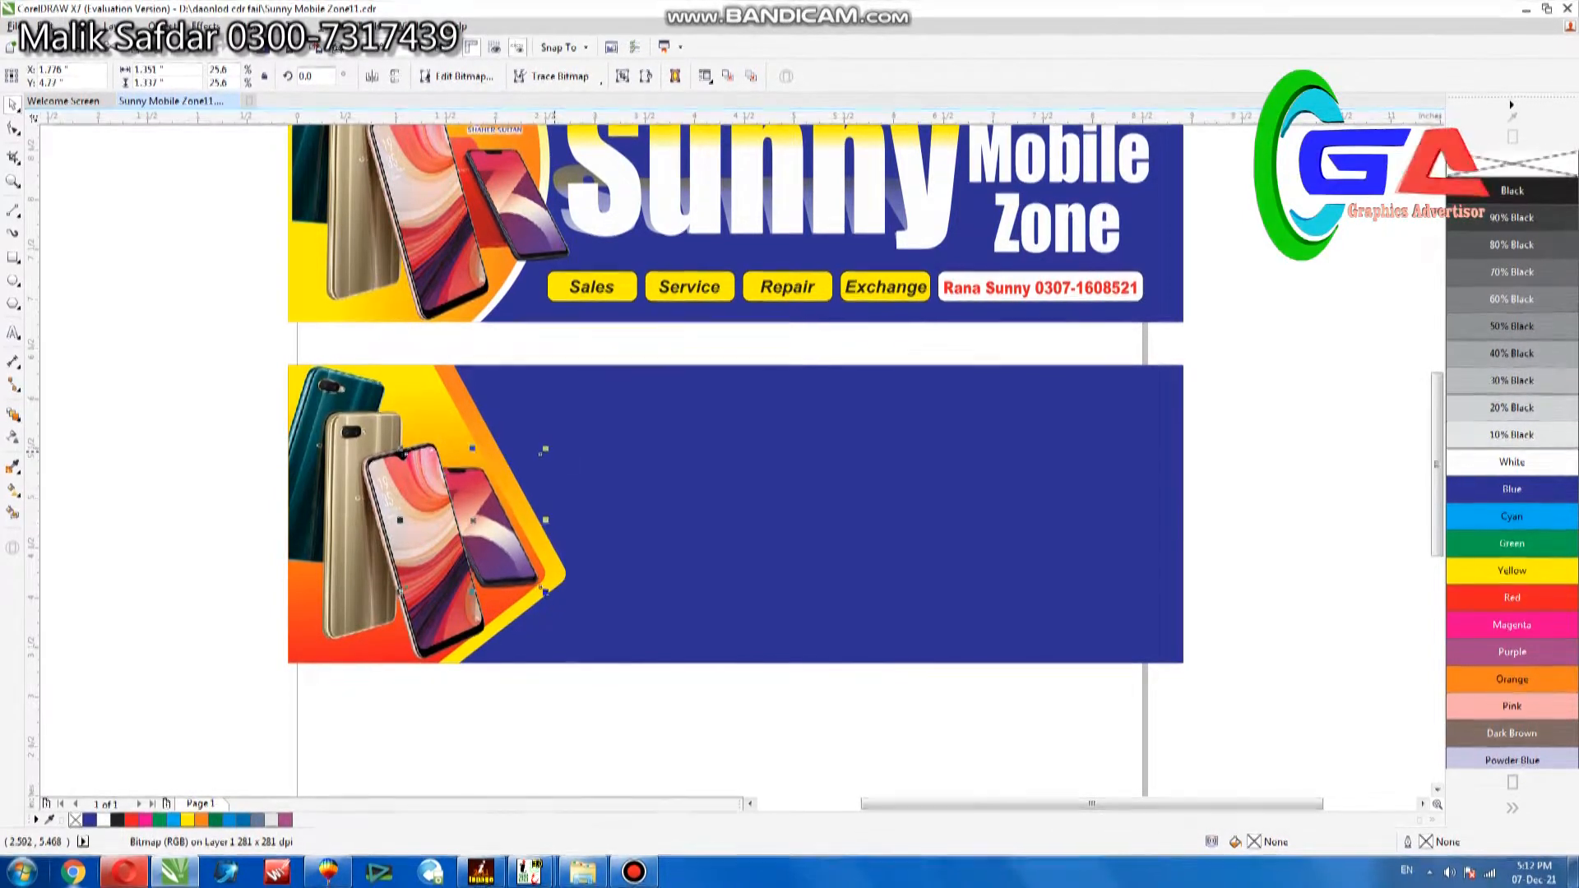
key("Escape")
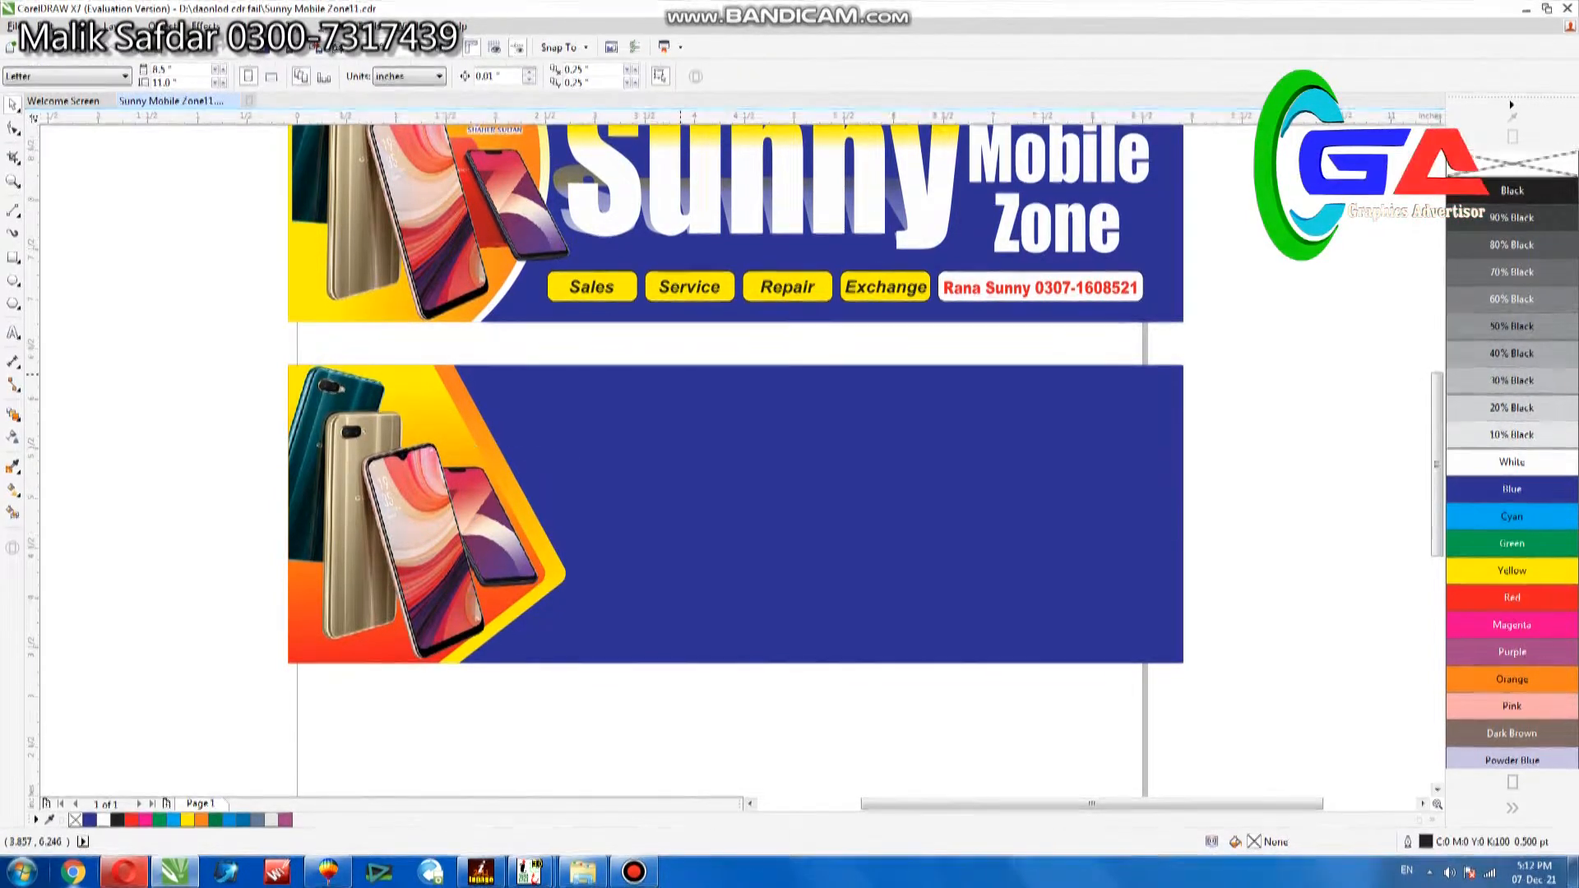
Copy the SMZ logo from the upper banner onto the blue area of the lower banner, beside the phones.
scroll(736, 452, "up", 3)
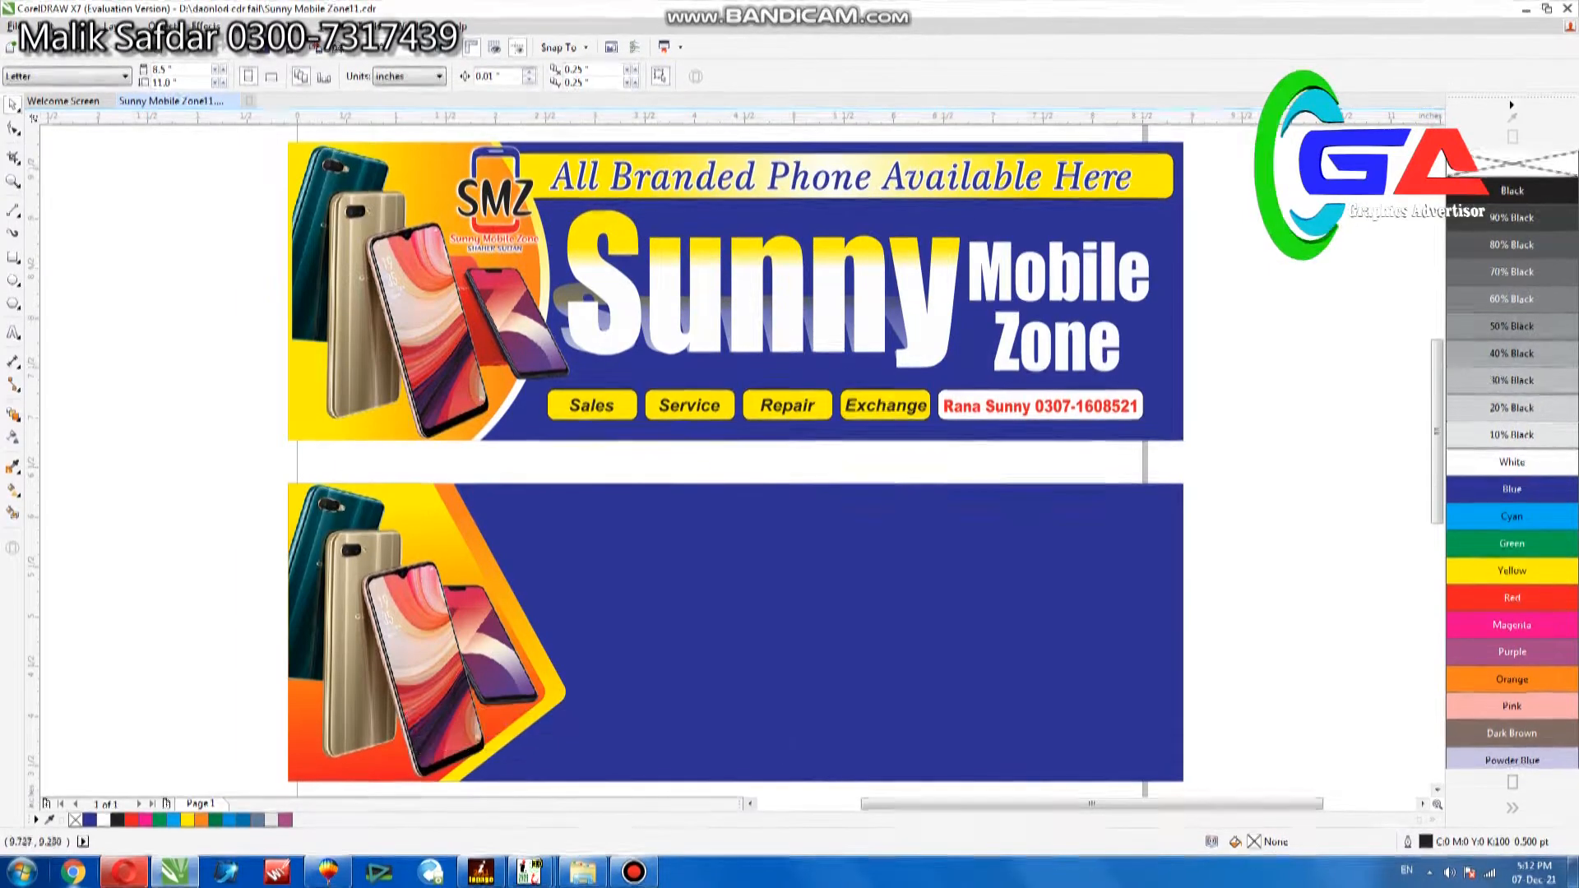
left_click_drag(901, 175, 440, 230)
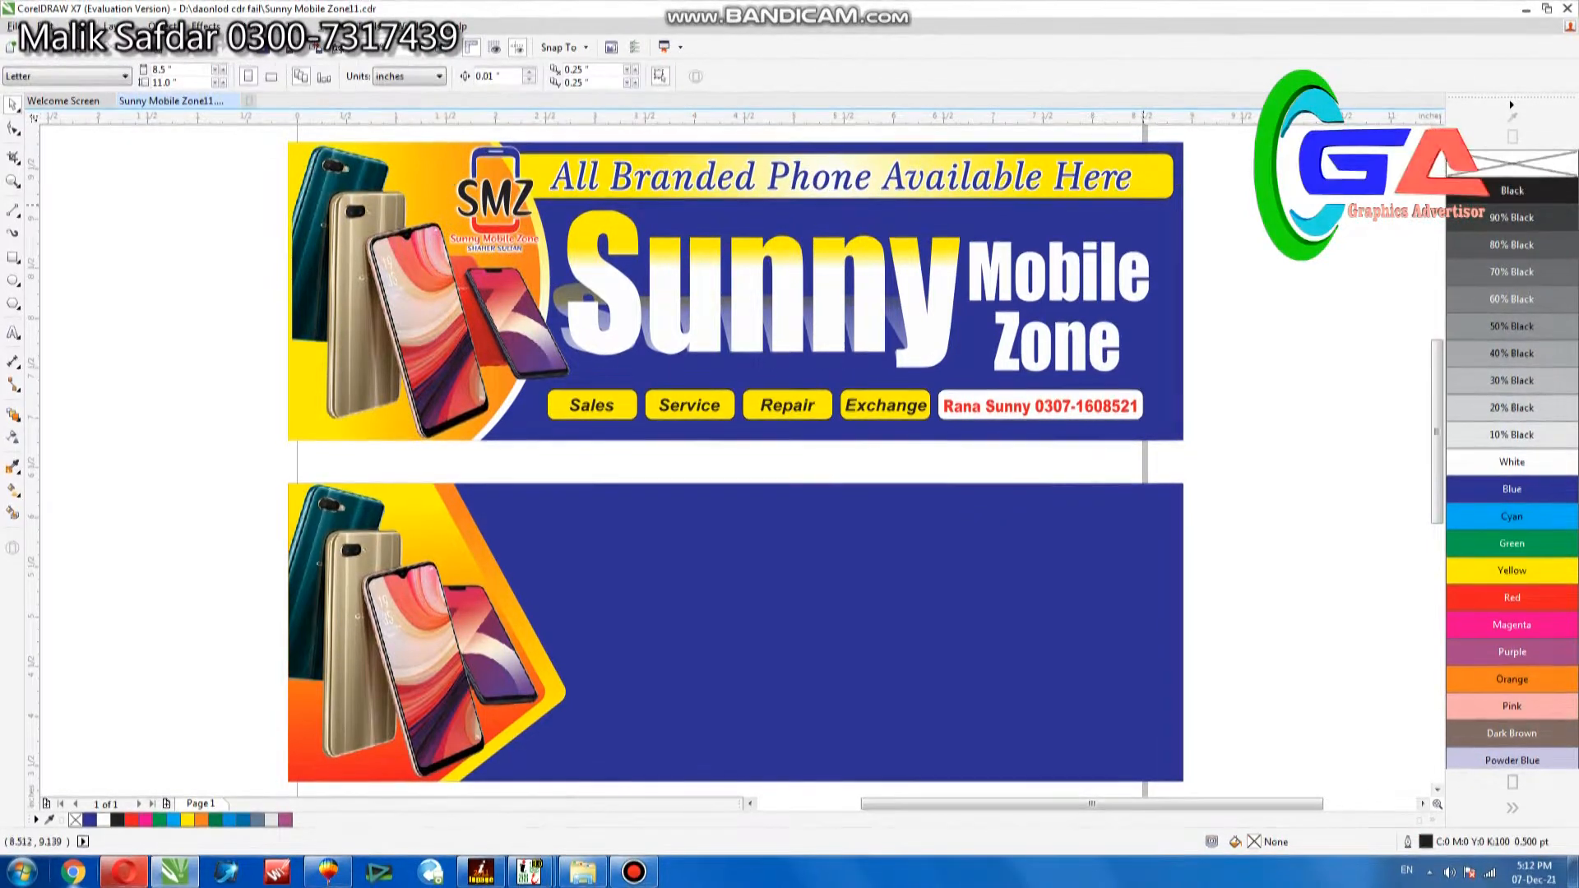
left_click_drag(577, 255, 589, 279)
left_click_drag(542, 458, 671, 695)
Group the five objects that make up the SMZ logo in the upper banner.
left_click_drag(1242, 135, 1140, 151)
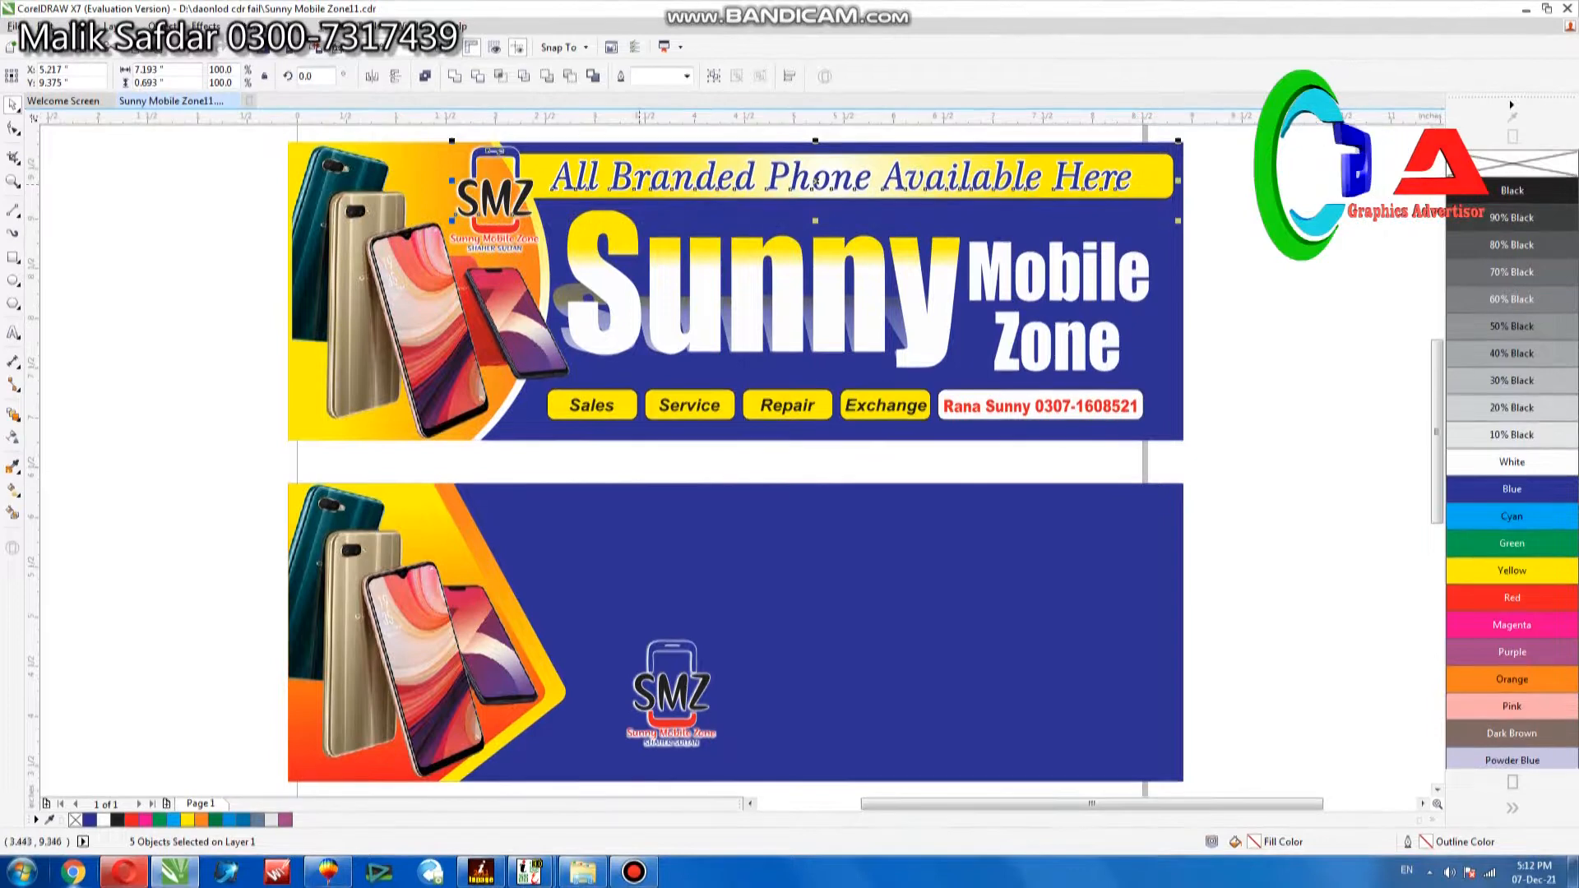
left_click_drag(202, 144, 581, 270)
key("ctrl+g")
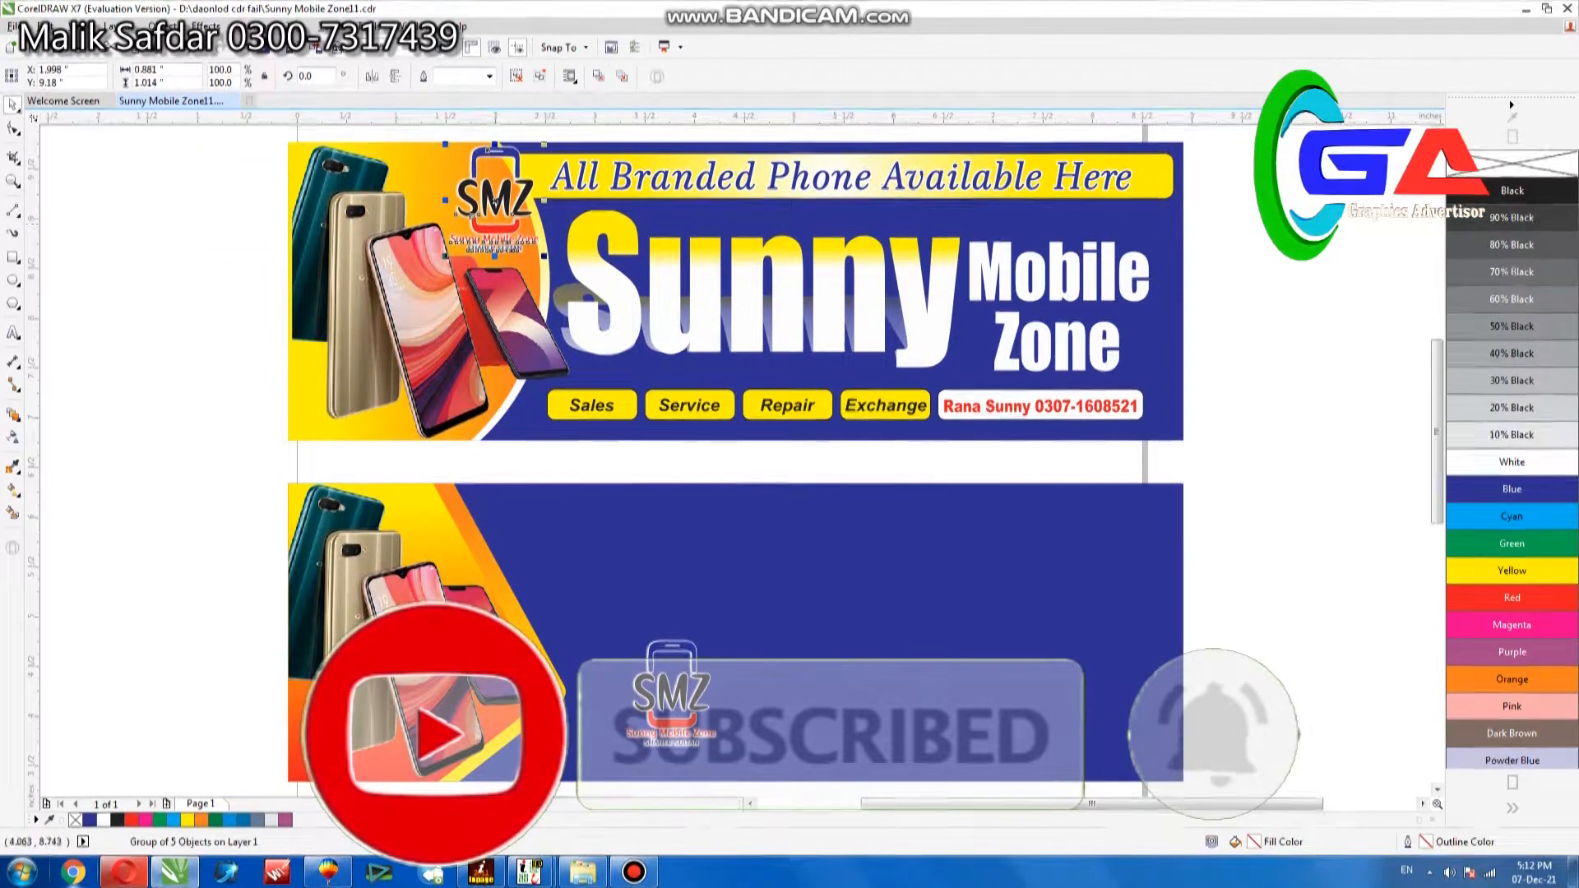
left_click_drag(446, 221, 445, 221)
Copy the "All Branded Phone Available Here" strip into the lower banner, shifted left, and delete the stray logo curve copied with it.
left_click_drag(837, 175, 838, 542)
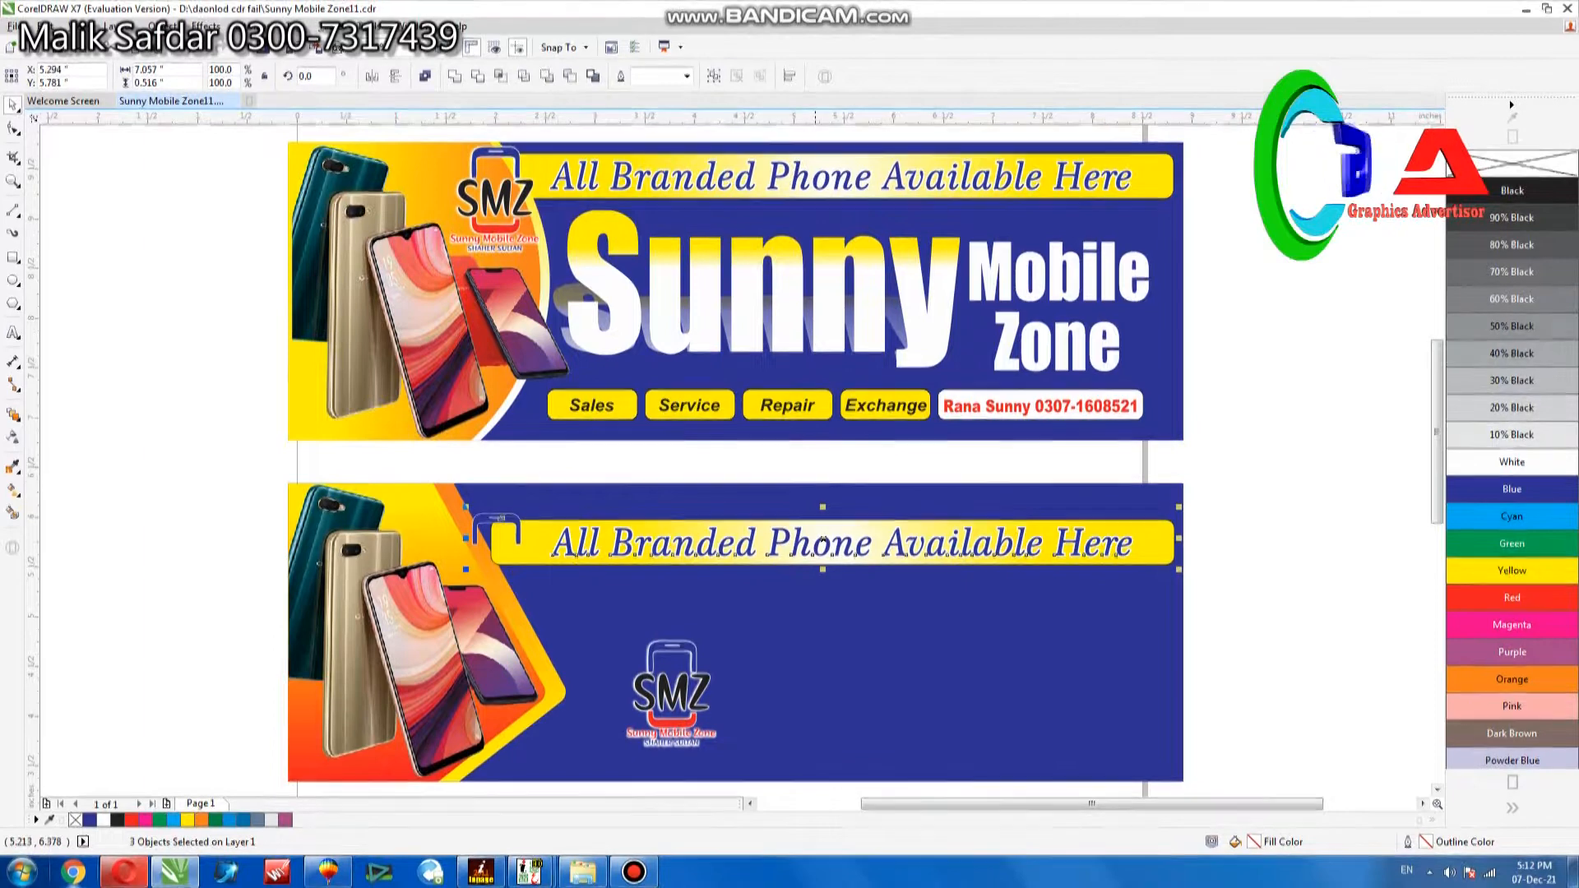
left_click_drag(822, 542, 772, 541)
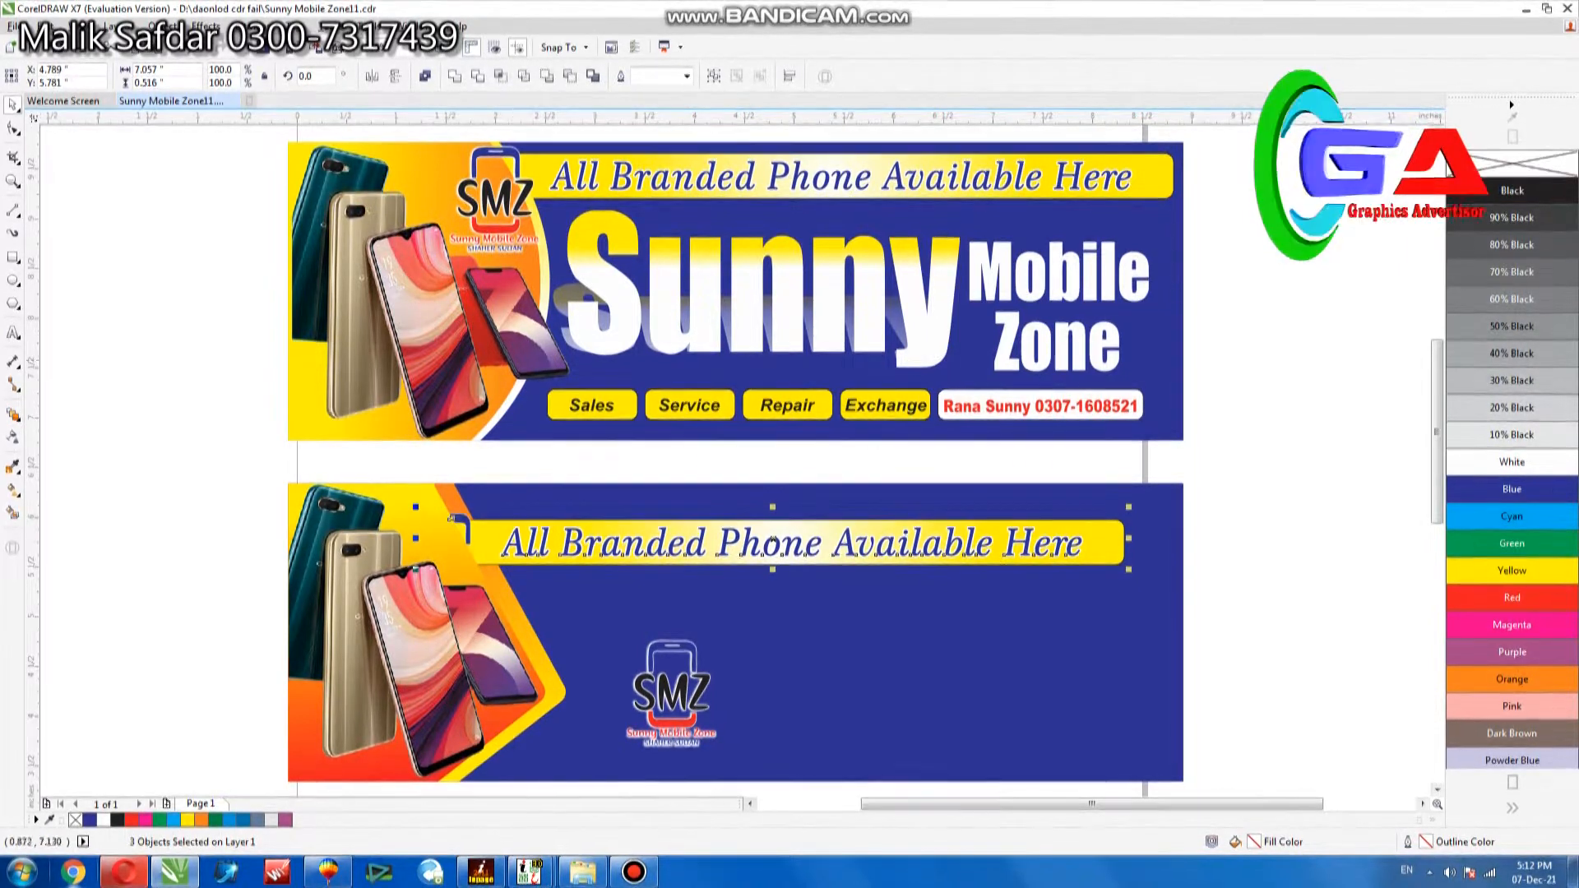
left_click_drag(200, 462, 512, 581)
key("Delete")
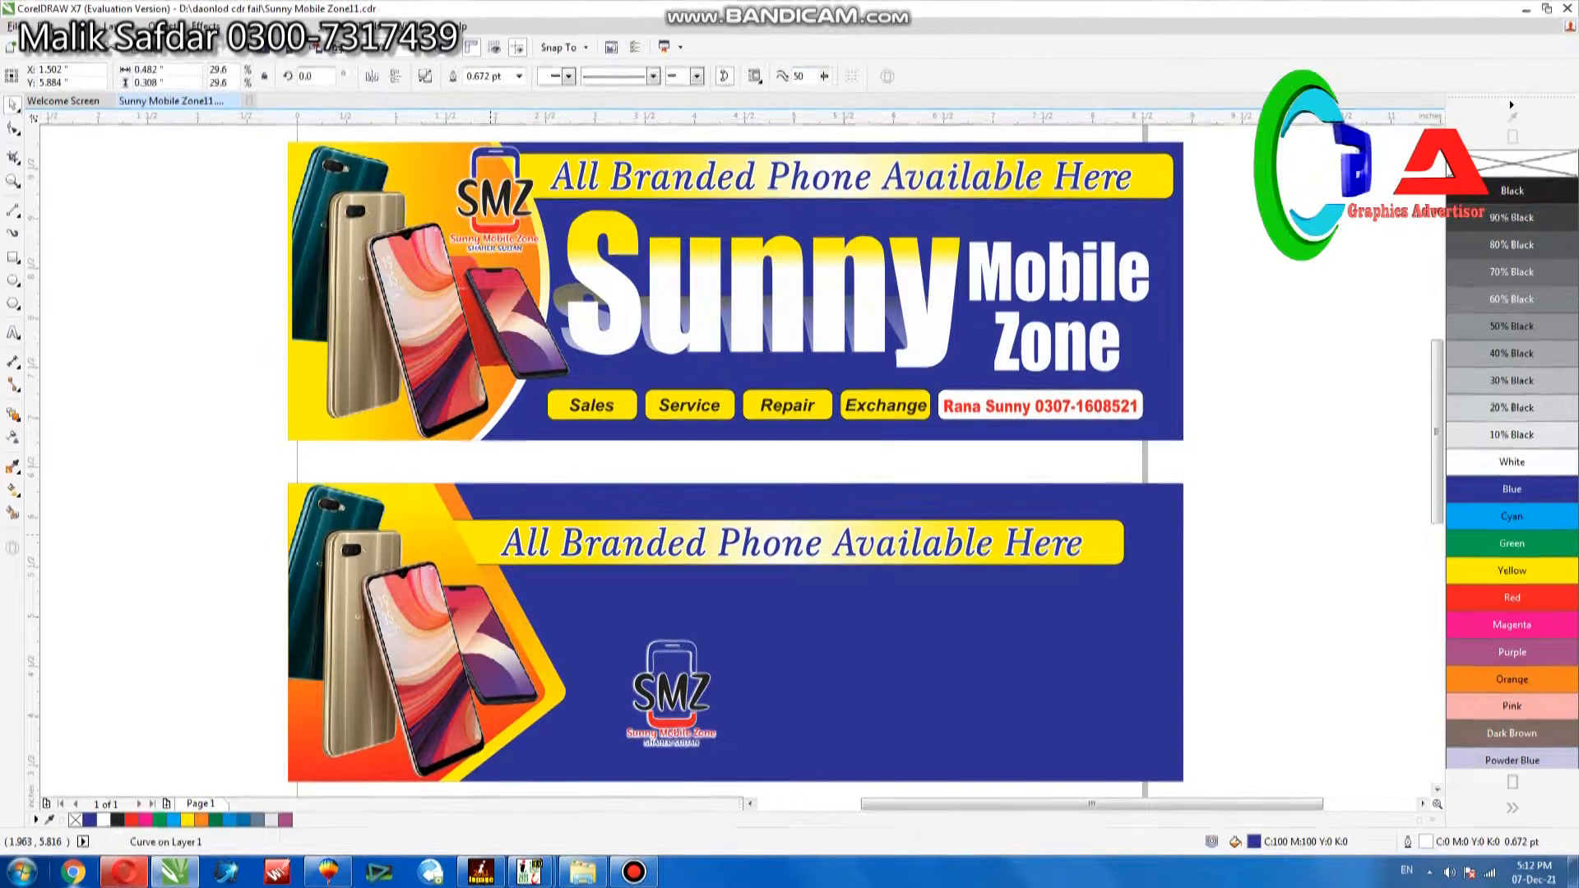
Raise the copied slogan strip near the lower banner's upper edge and widen it toward the banner's right edge.
left_click_drag(781, 543, 781, 524)
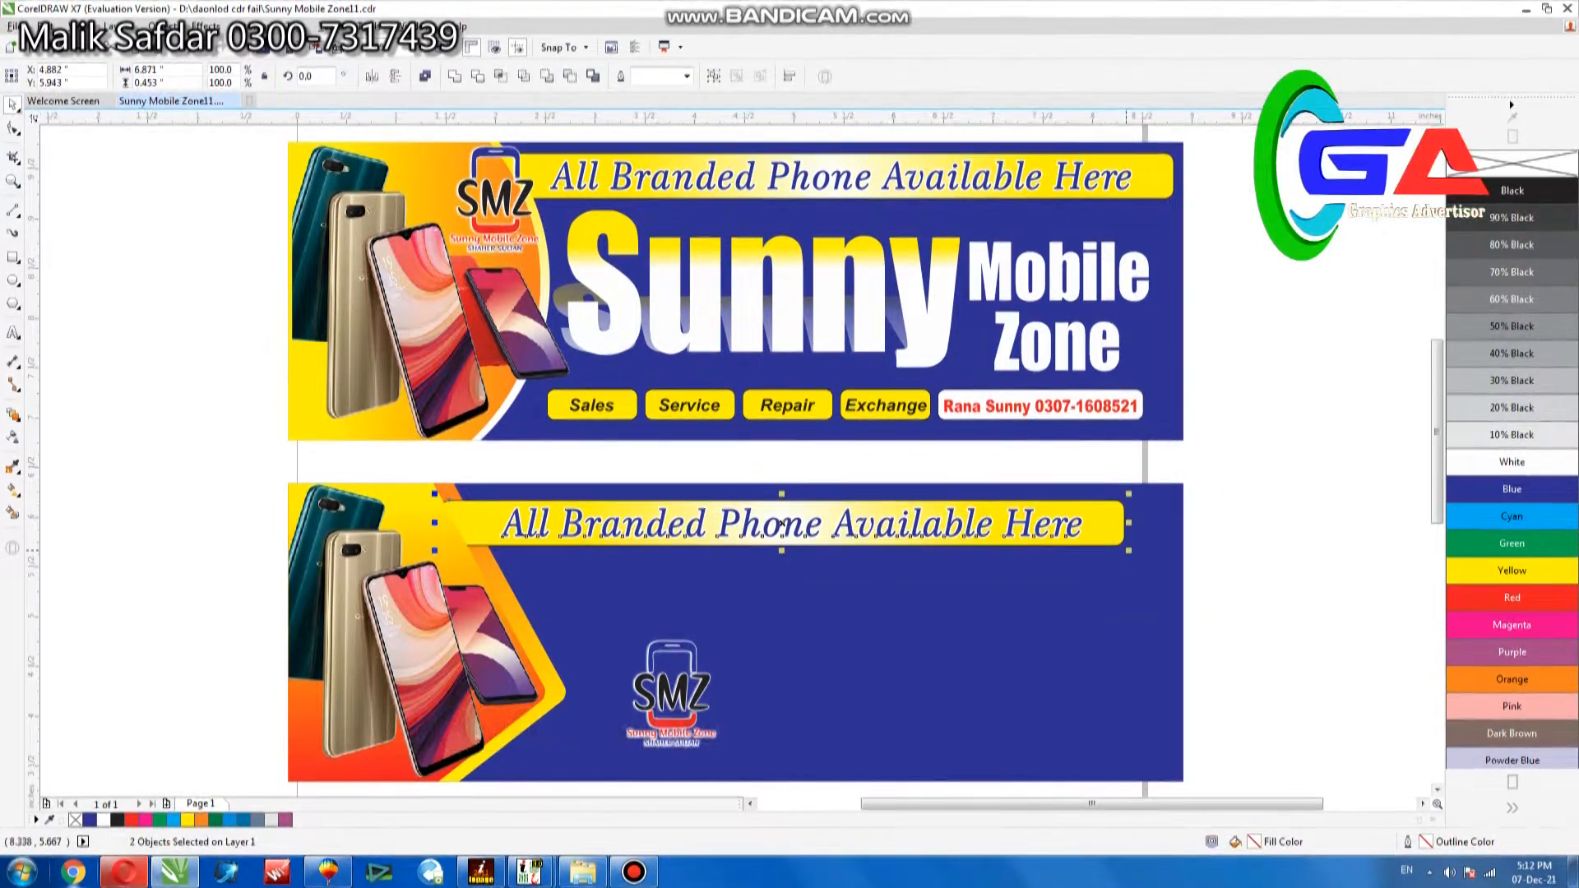
left_click(1181, 582)
key("Escape")
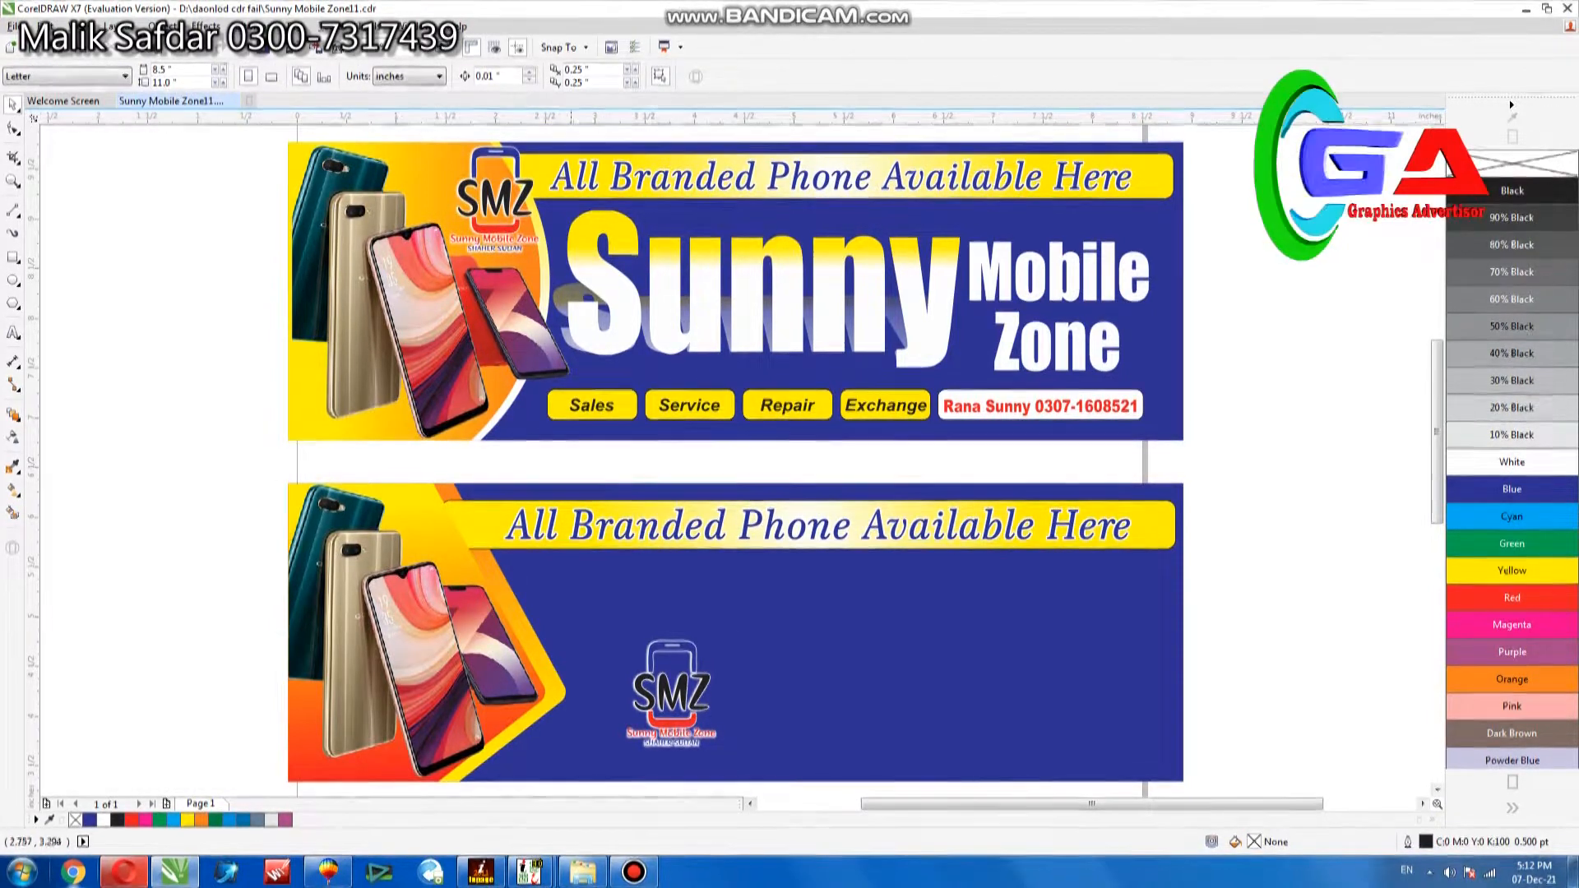
Move the lower banner's SMZ logo in front of the slogan strip and shrink it to about 0.62 by 0.74 inches.
scroll(735, 449, "down", 1)
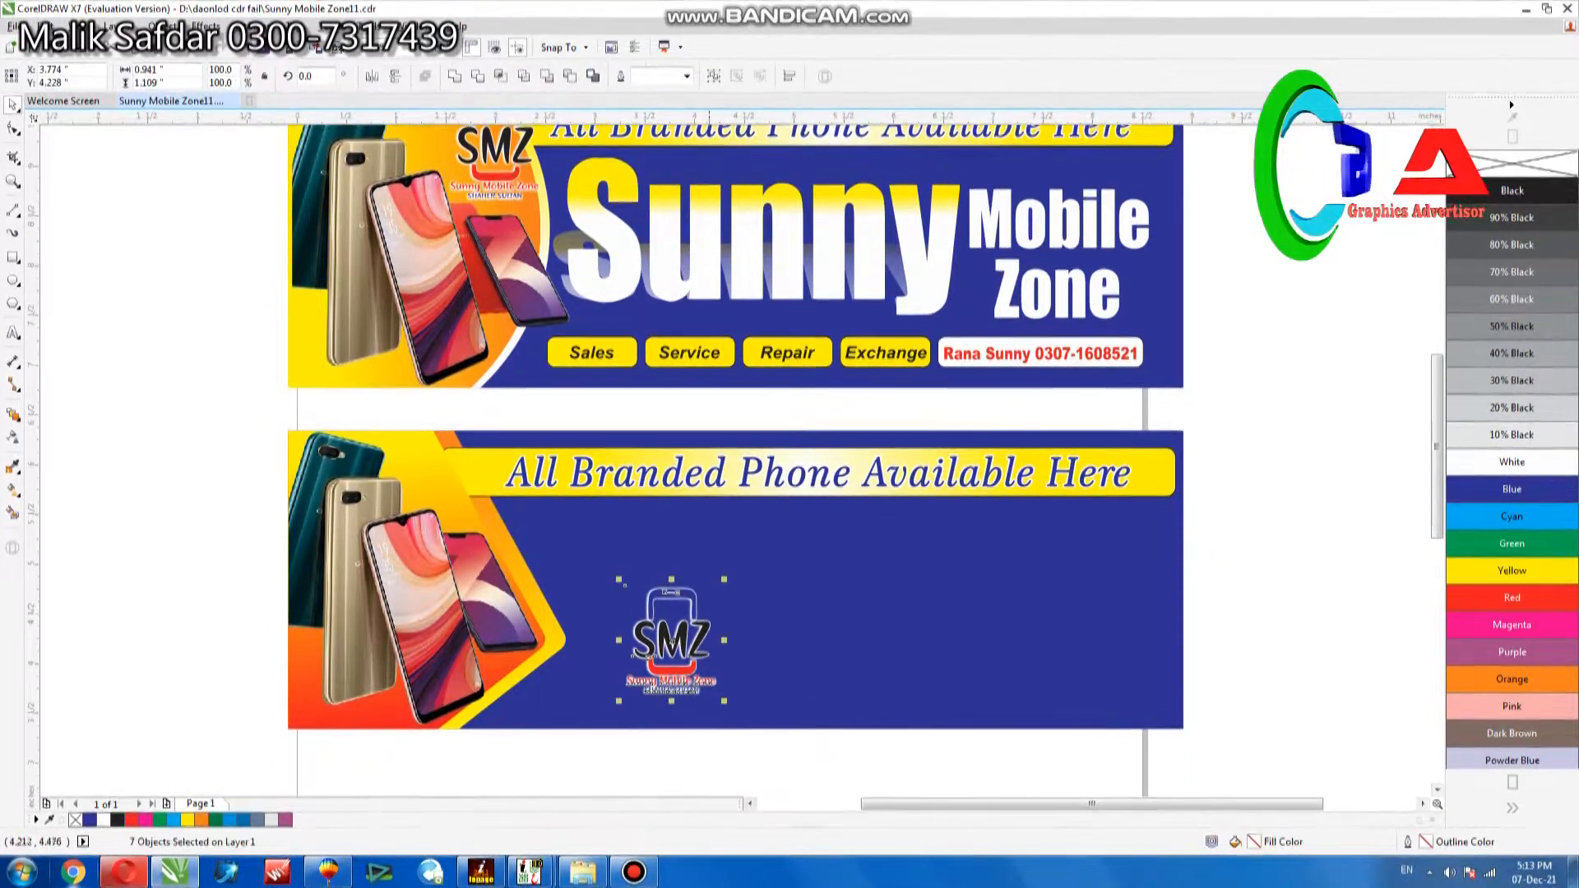
left_click_drag(711, 619, 452, 487)
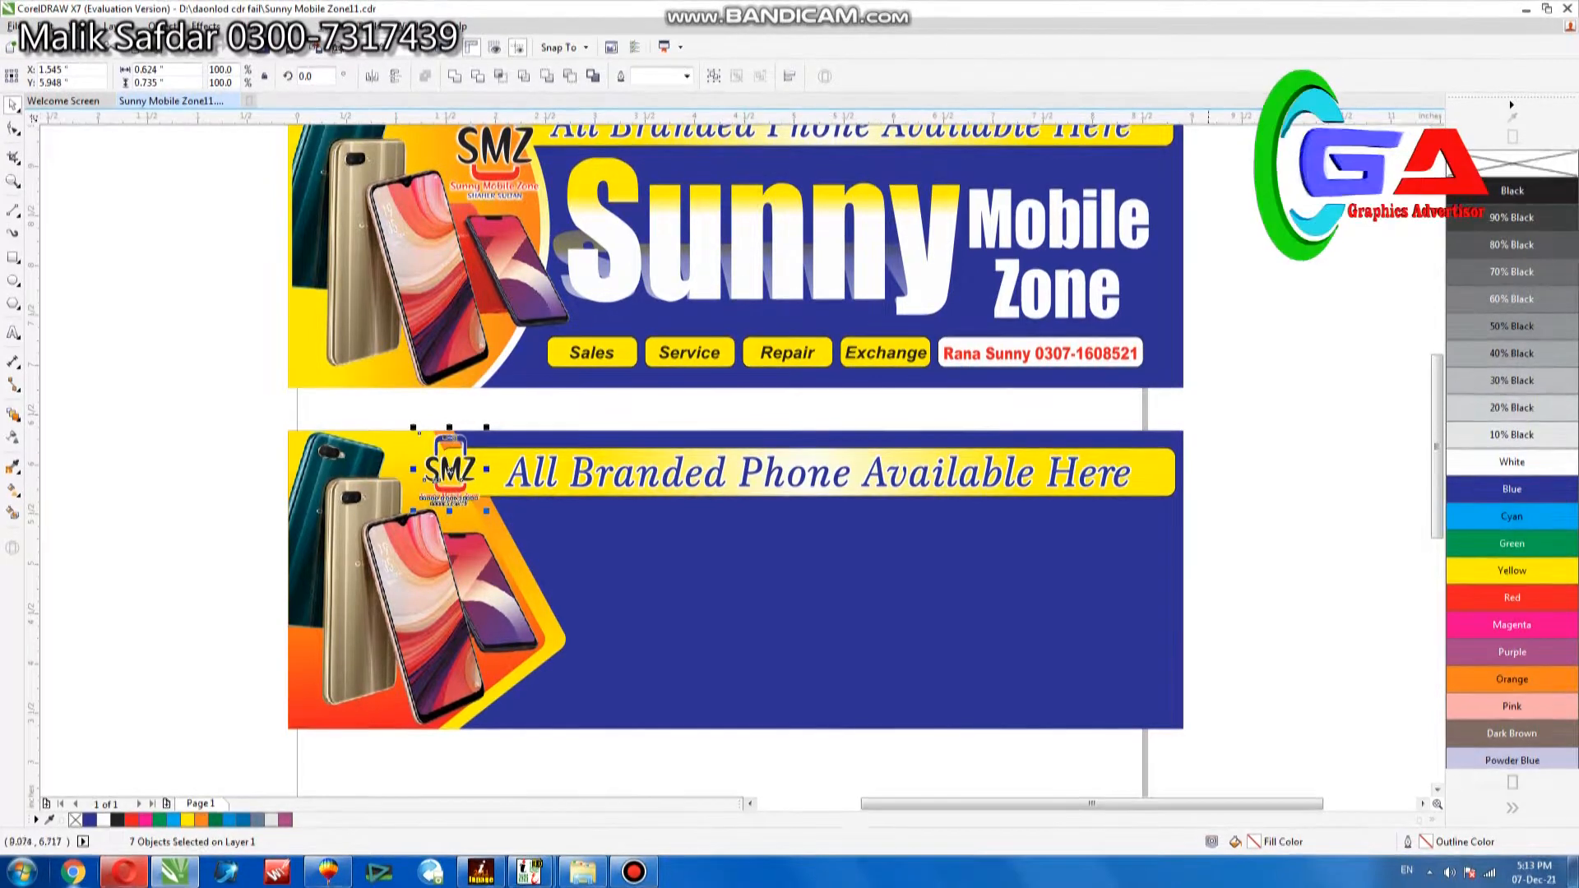
Copy the "Sunny Mobile Zone" title text into the lower banner under the slogan strip and nudge it down.
left_click_drag(1234, 141, 528, 340)
left_click_drag(814, 228, 822, 567)
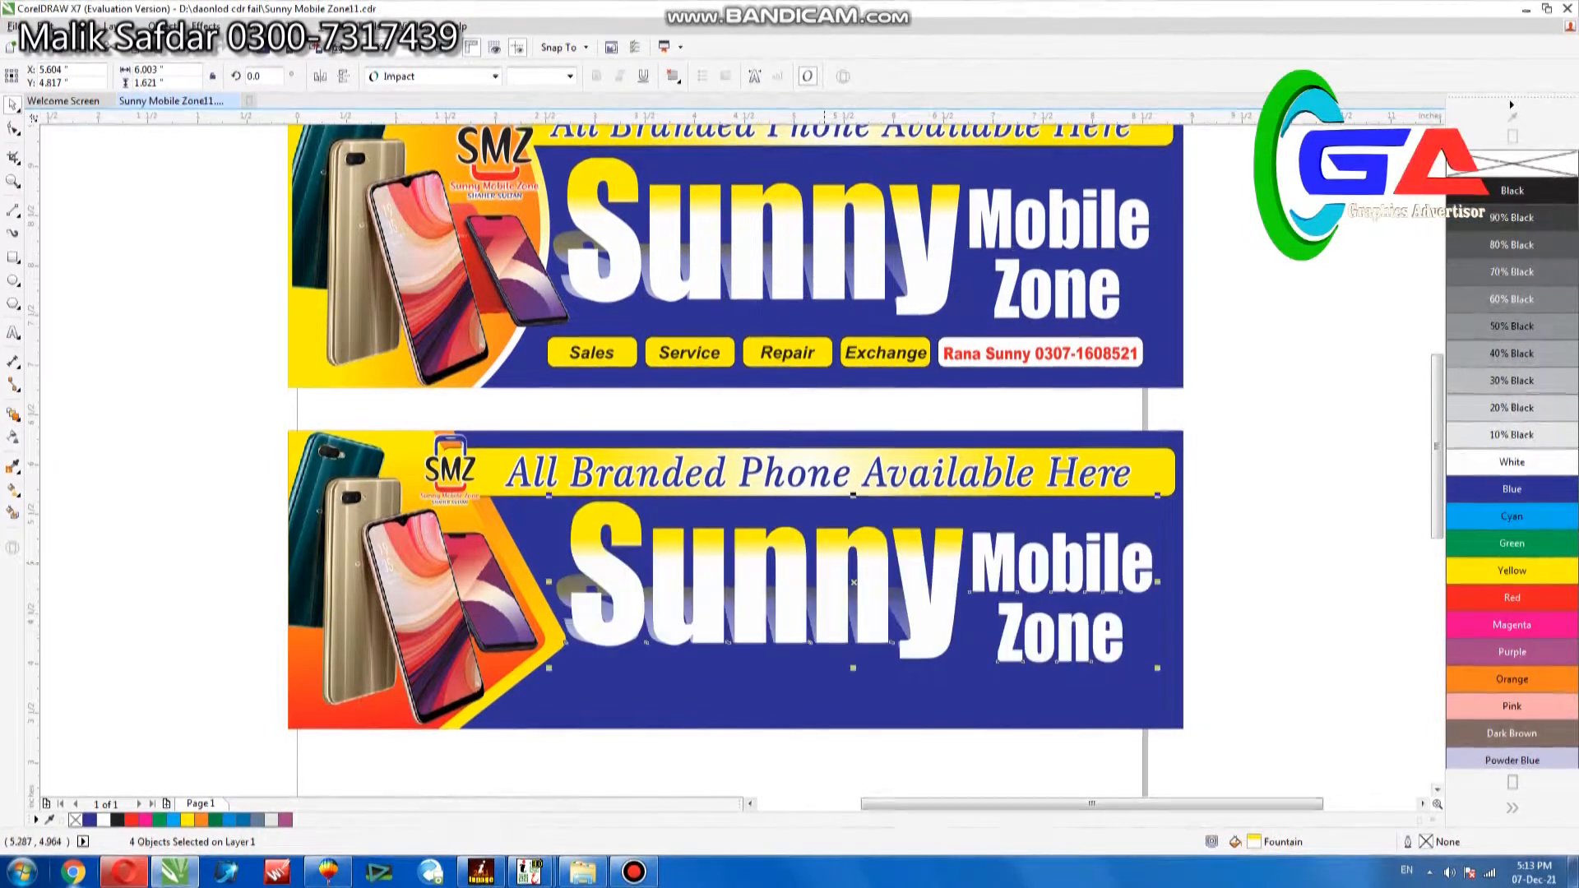
key("Down")
key("Escape")
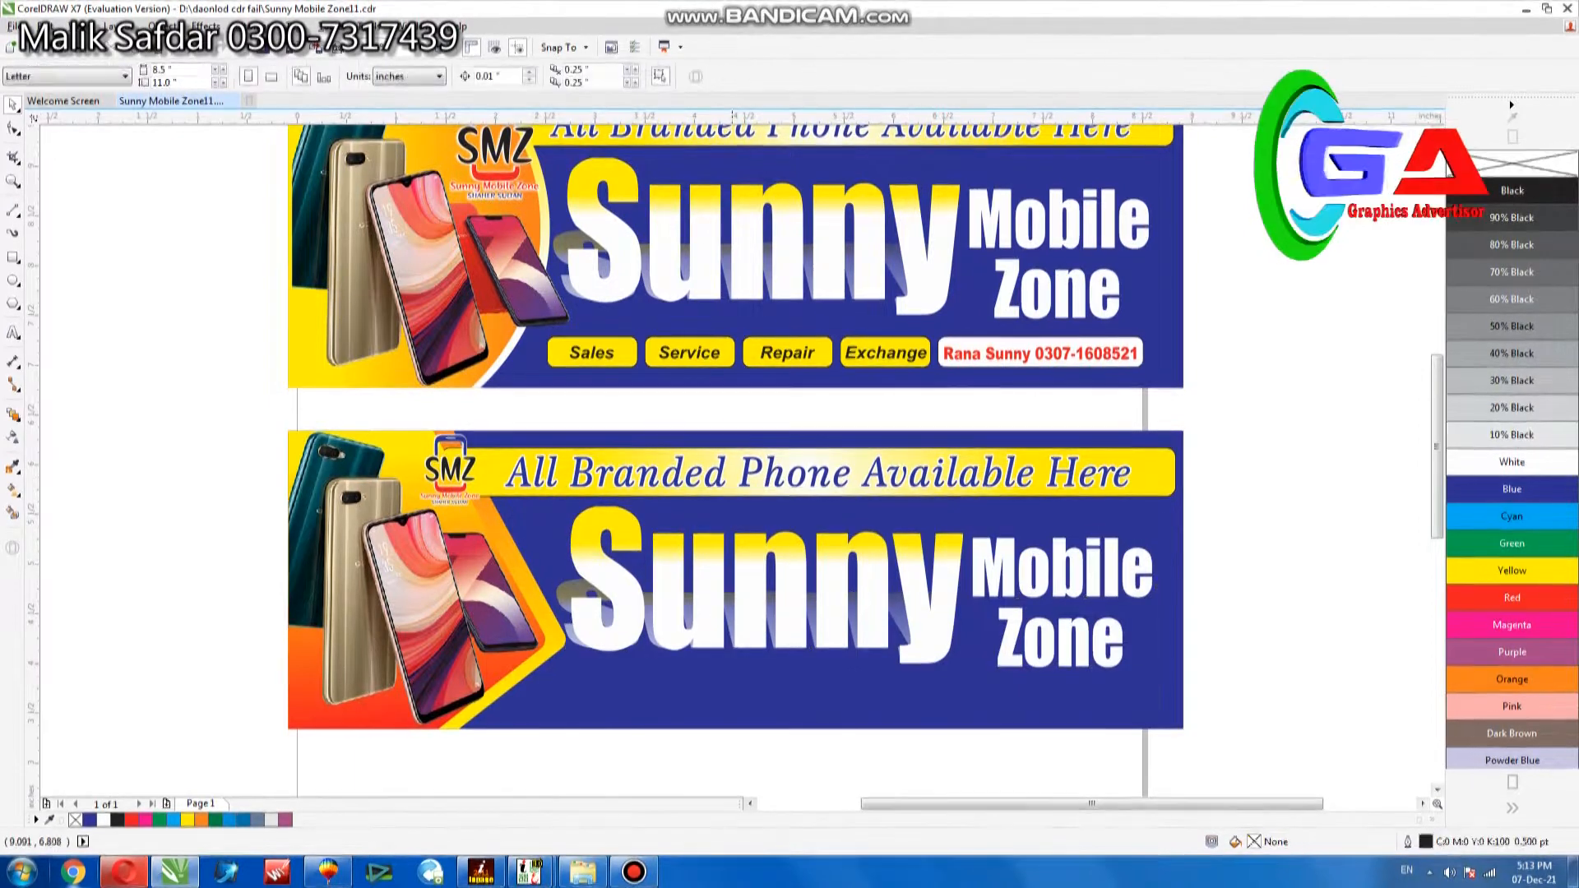
Copy the service labels and contact strip below the lower banner's title, scaled to about 5.63 inches wide, and nudge them right.
left_click_drag(1282, 304, 516, 418)
left_click_drag(1082, 353, 1129, 679)
key("Right")
key("Right")
left_click(1224, 526)
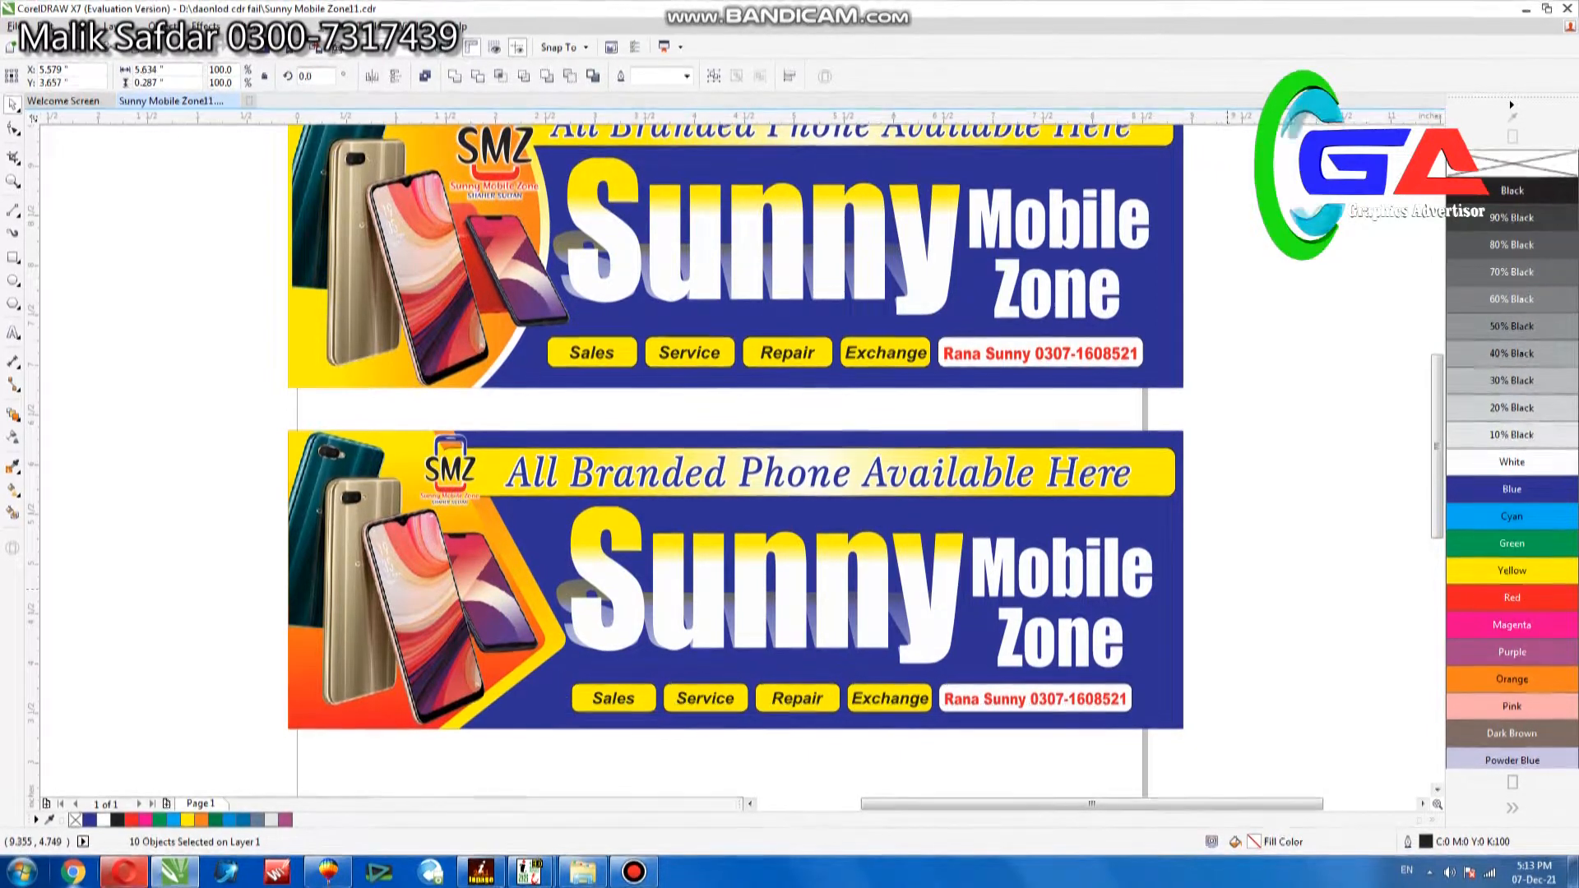
left_click(1168, 520)
left_click(1225, 491)
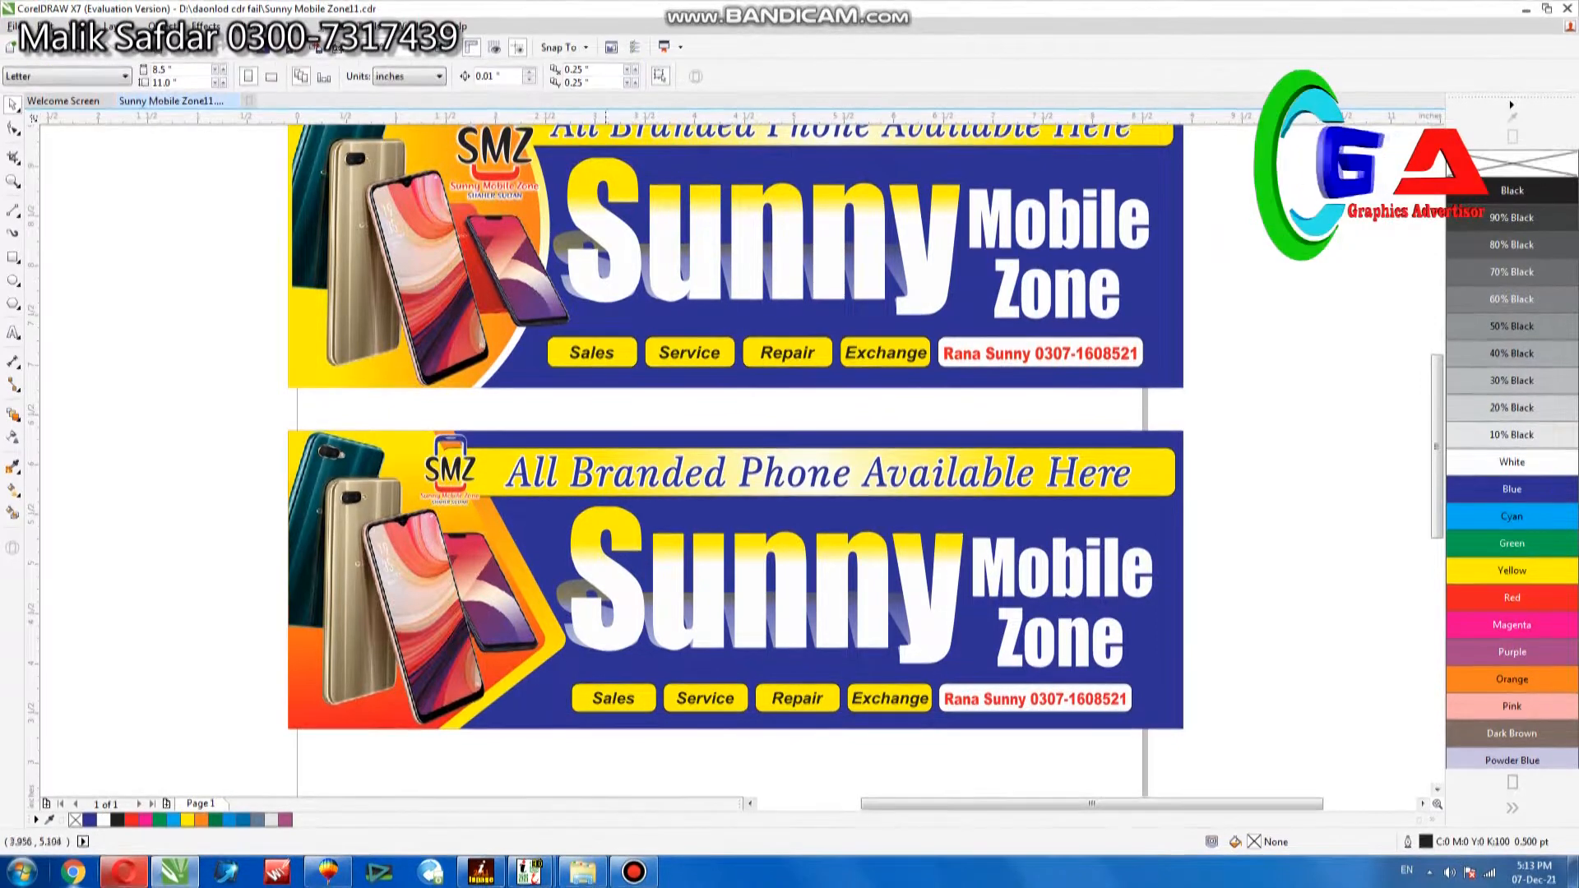
Move the whole lower banner up until only a narrow gap separates it from the upper banner.
left_click(390, 462)
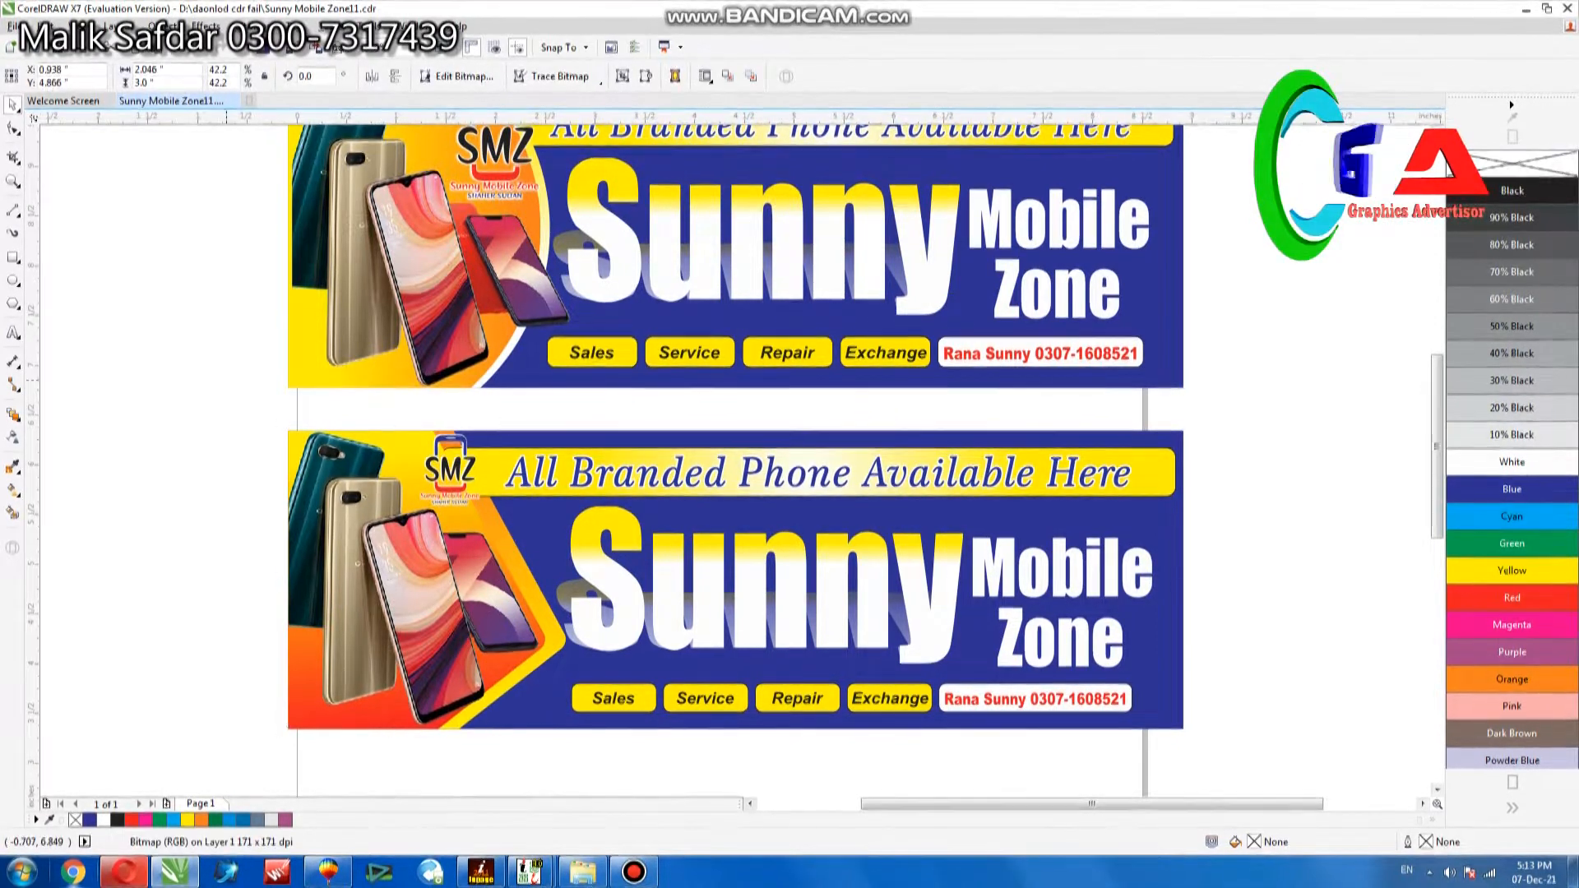
scroll(873, 423, "down", 1)
left_click_drag(466, 411, 1137, 697)
left_click_drag(965, 530, 964, 515)
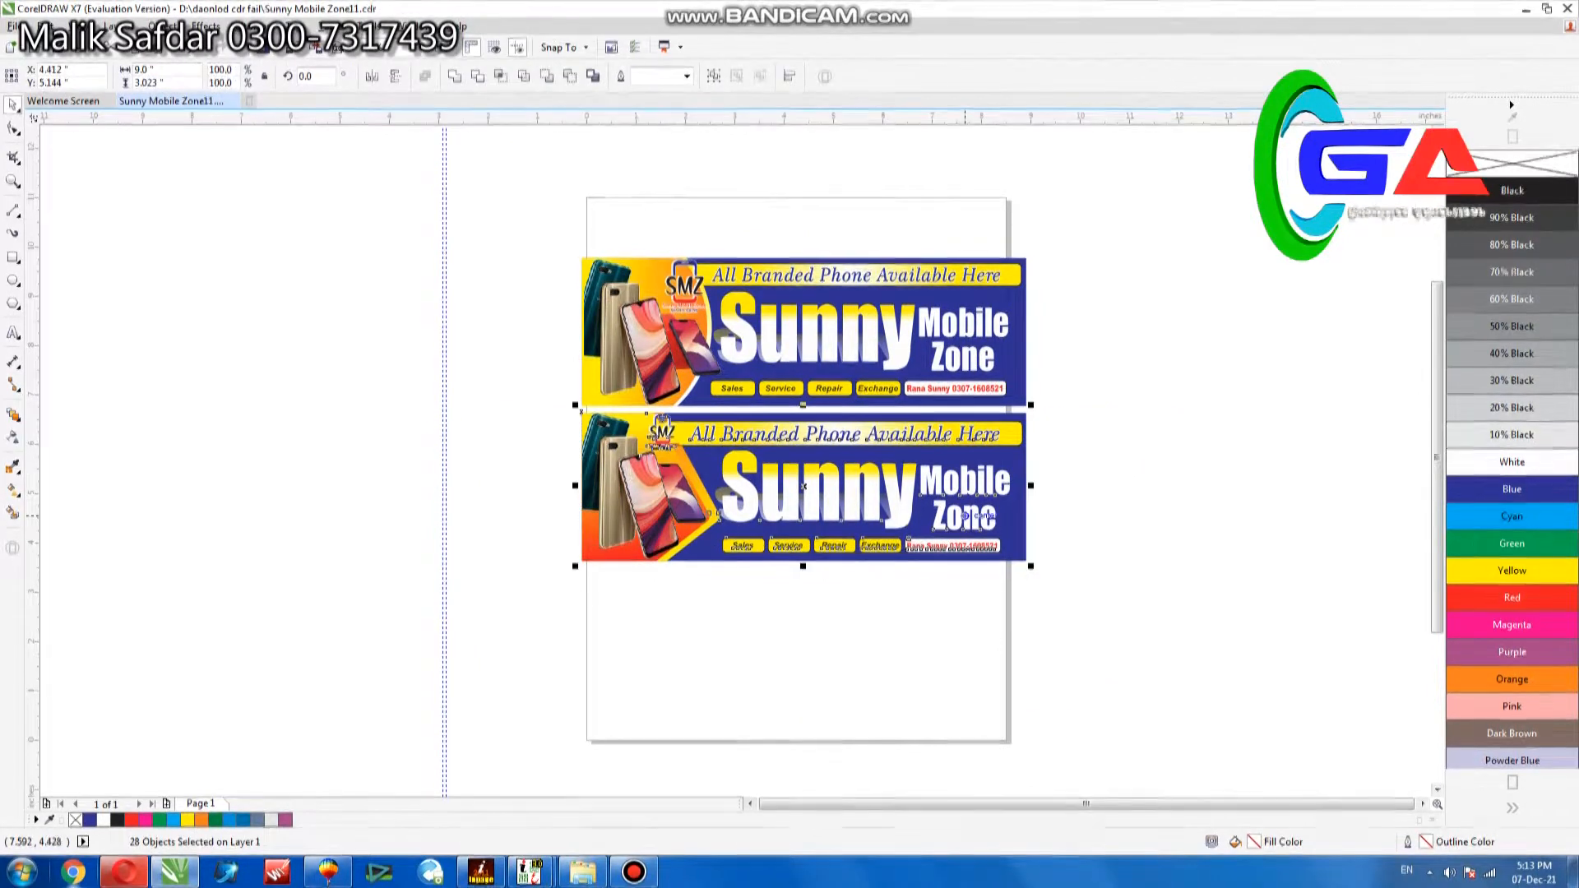
key("Up")
key("Up")
key("Up")
key("Up")
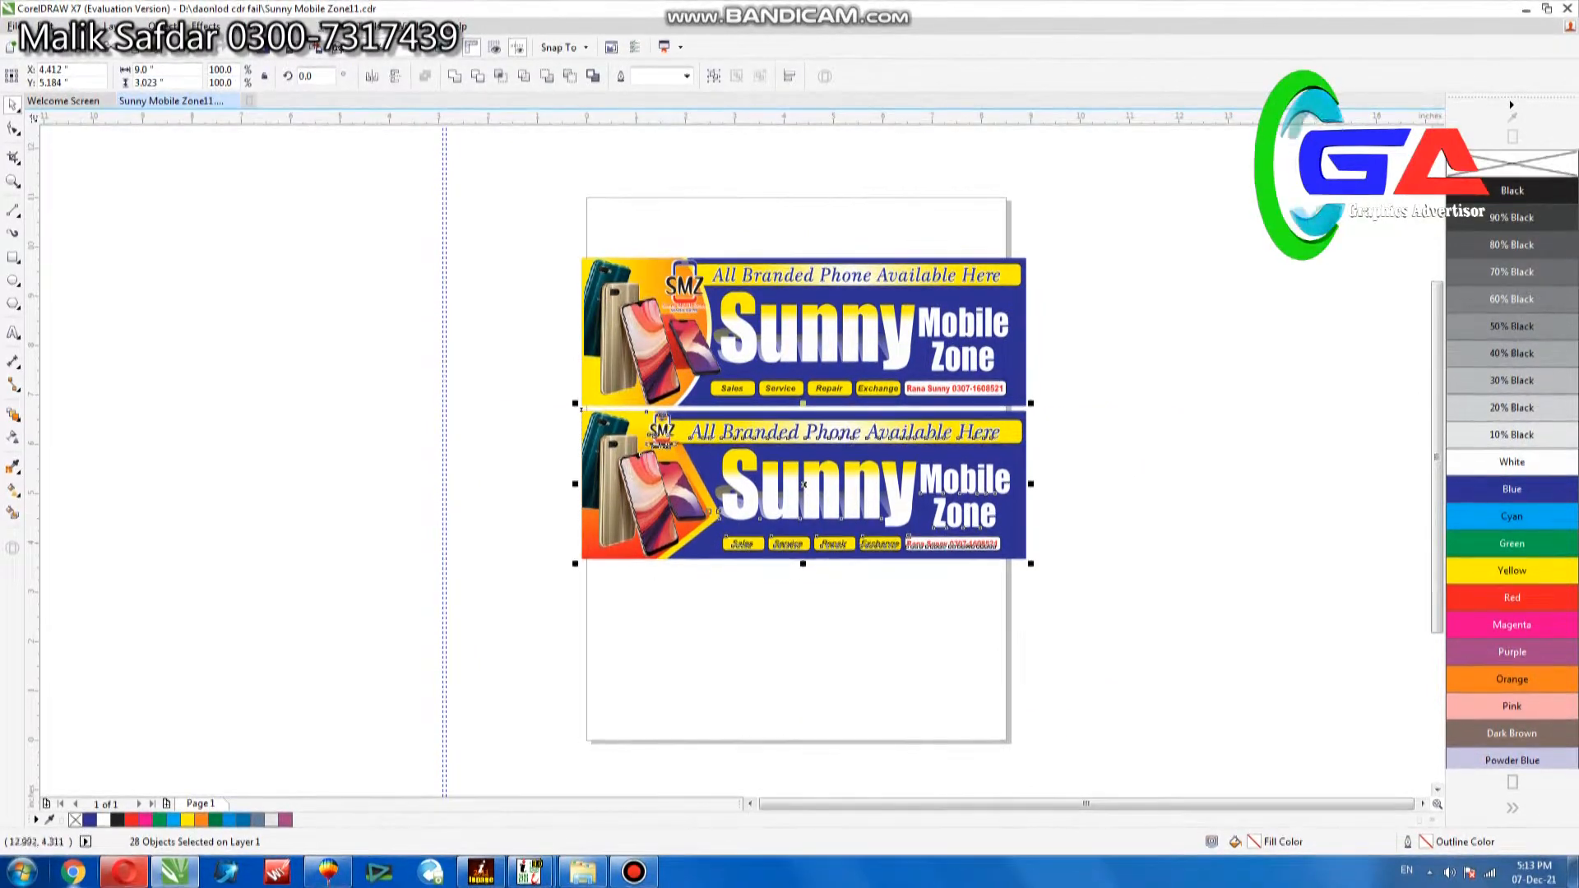
key("Up")
Apply a linear gradient to the lower banner's background rectangle, from blue at the right end to white beside the phones.
left_click_drag(493, 205, 1208, 670)
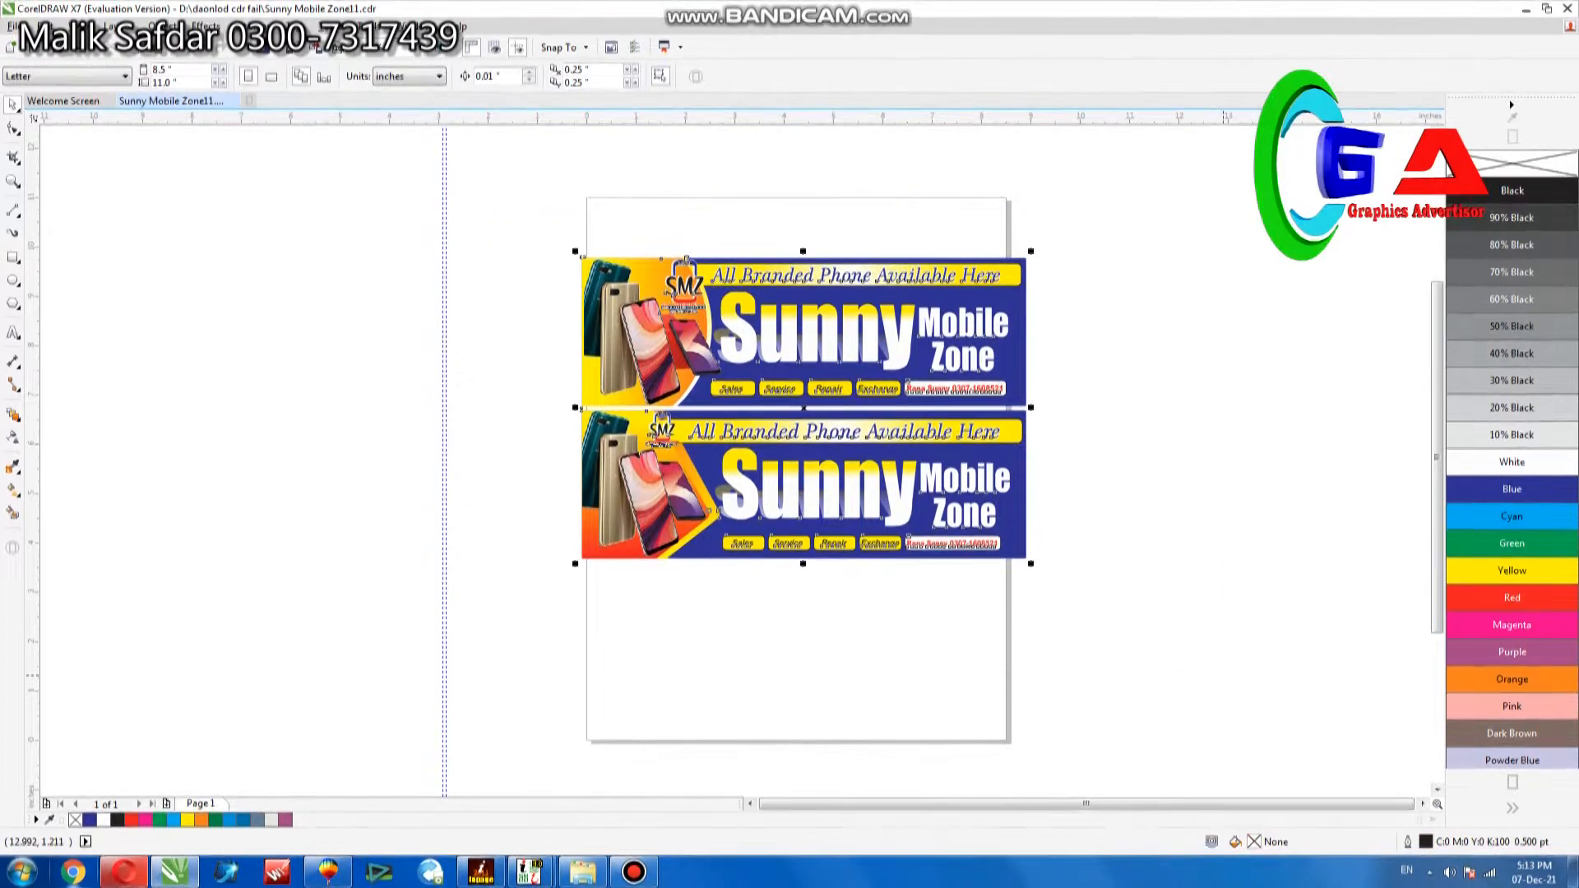
left_click(1094, 406)
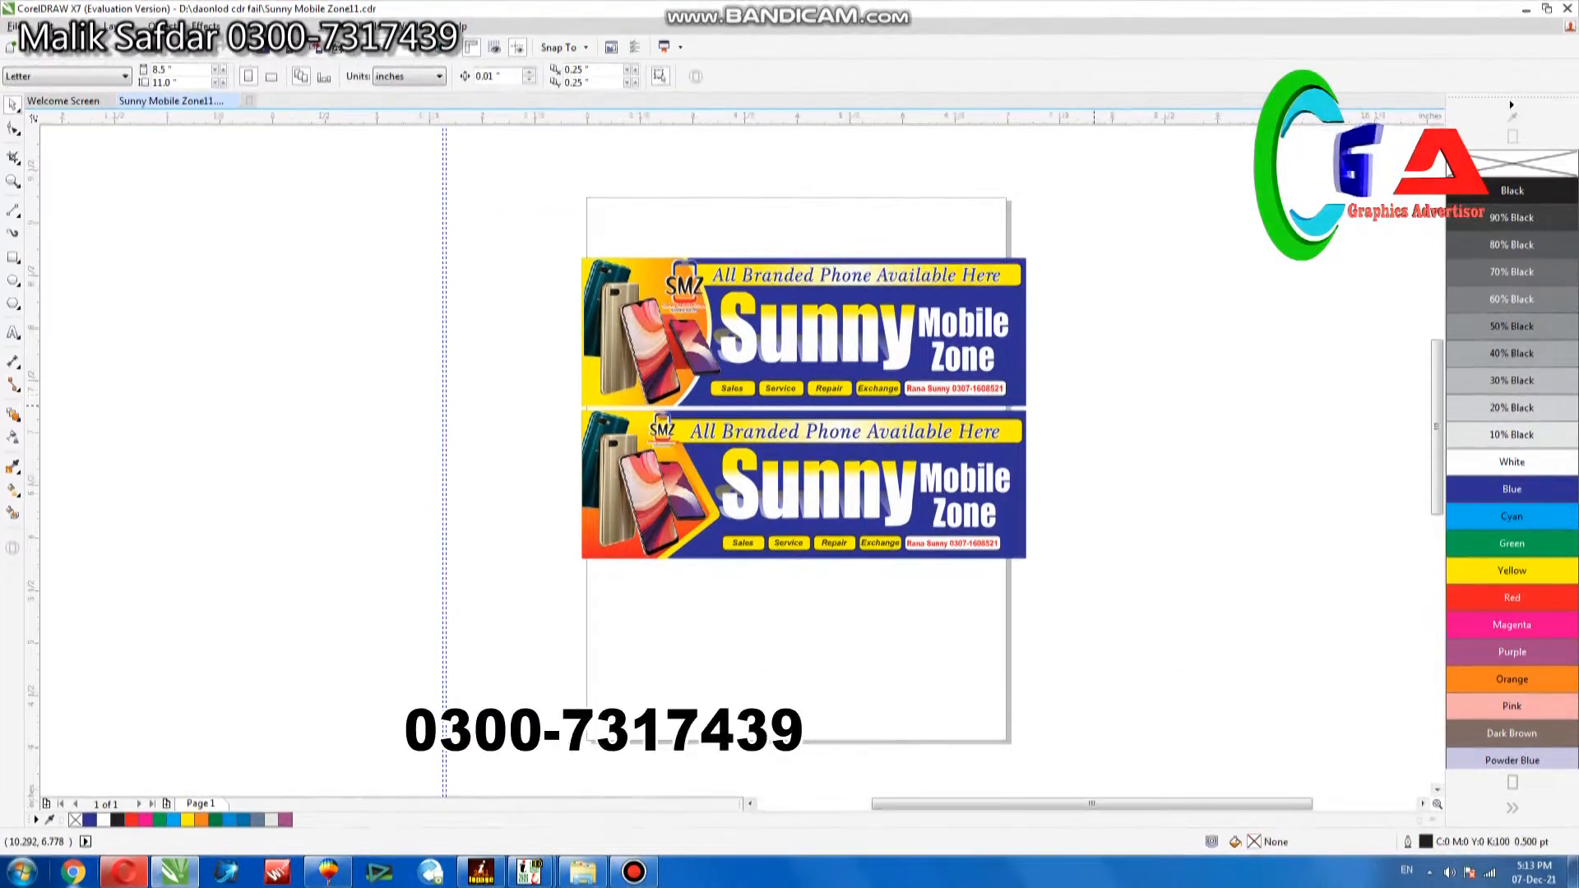
key("F4")
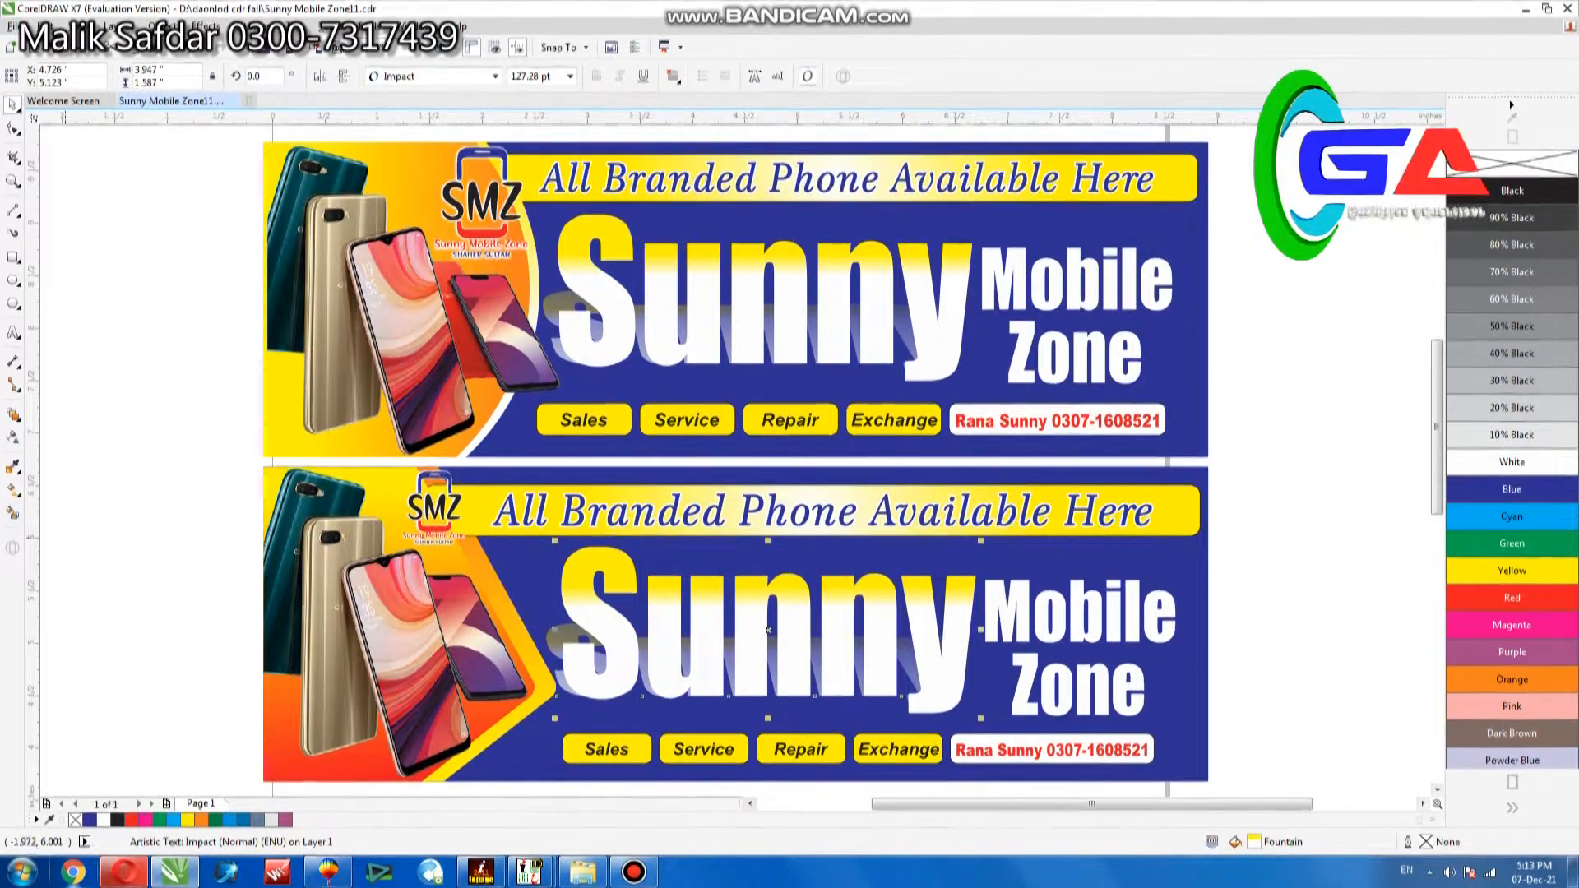
key("g")
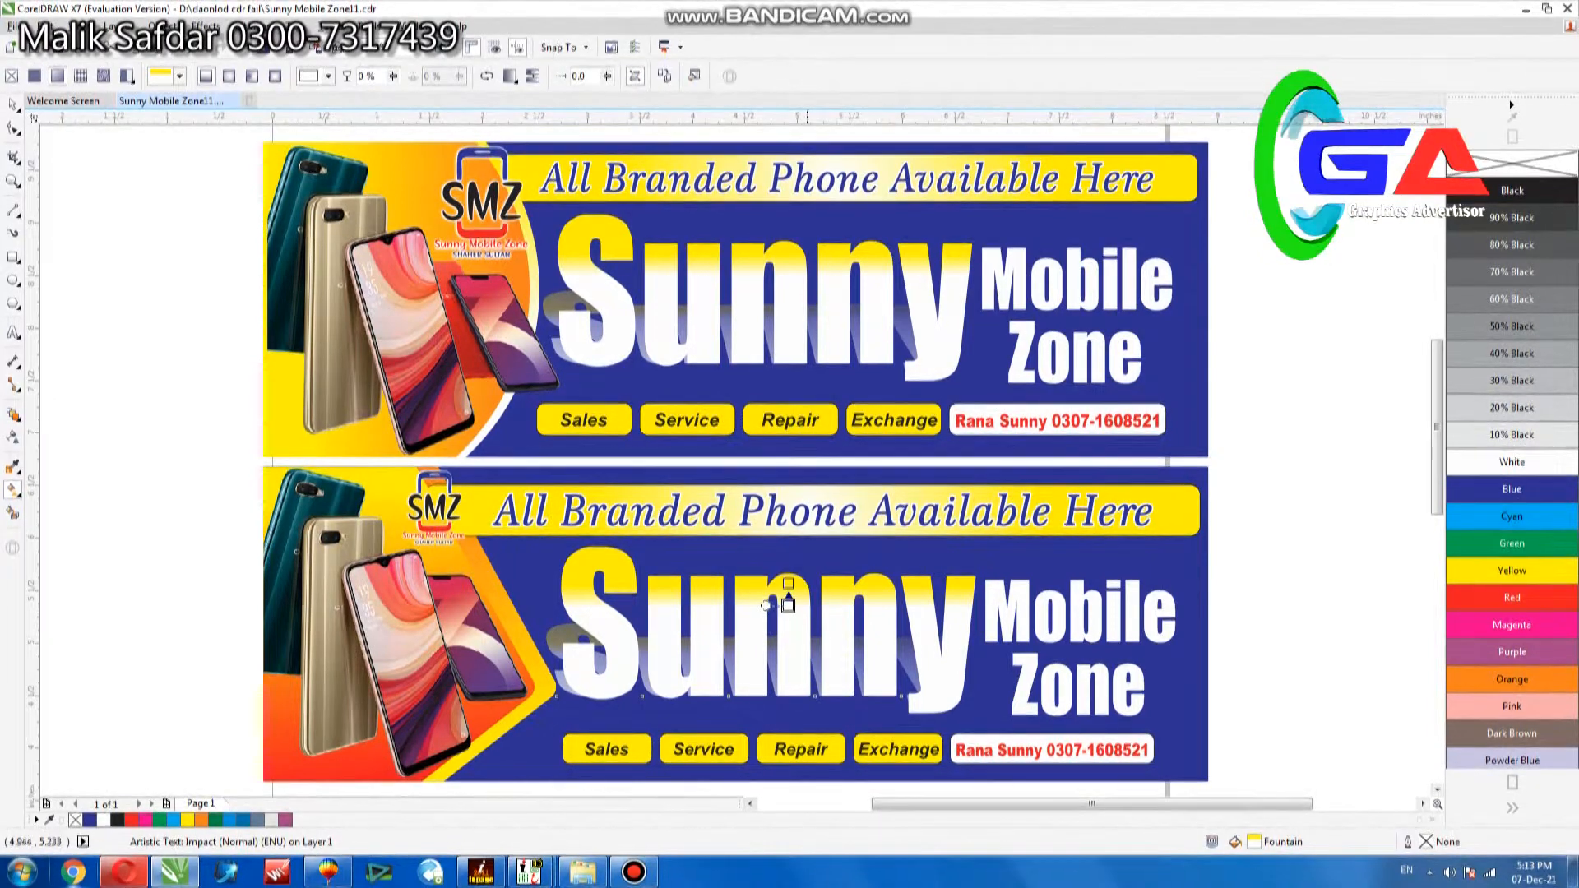
left_click(563, 627)
left_click_drag(1193, 651, 529, 674)
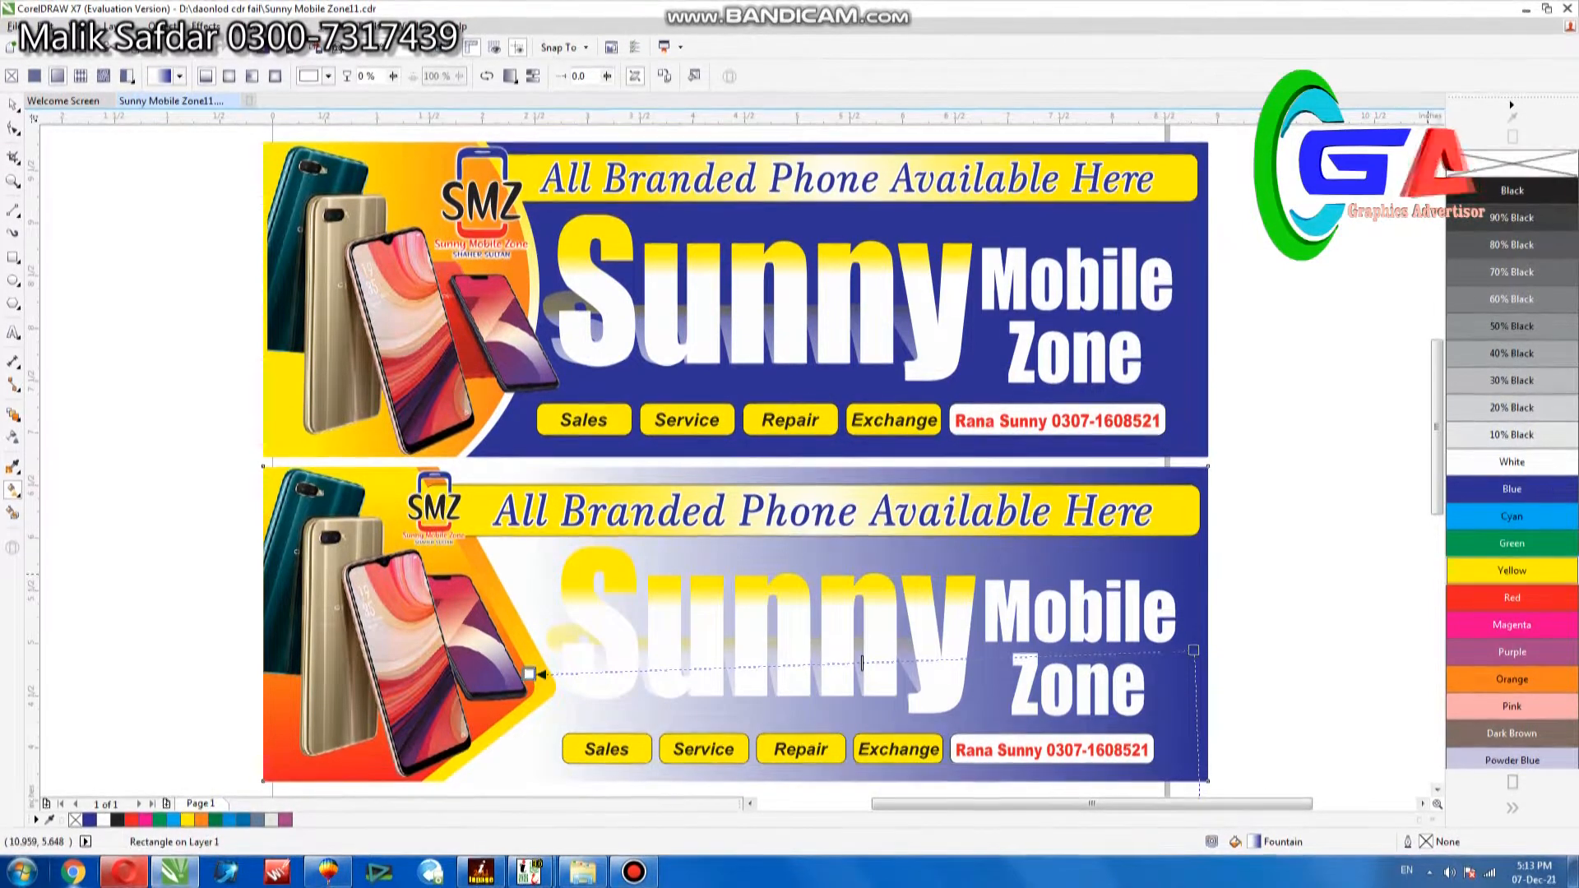
Try several colours for the background gradient's end beside the phones, including red, orange, cyan and 20% Black.
left_click(1512, 571)
left_click(1512, 544)
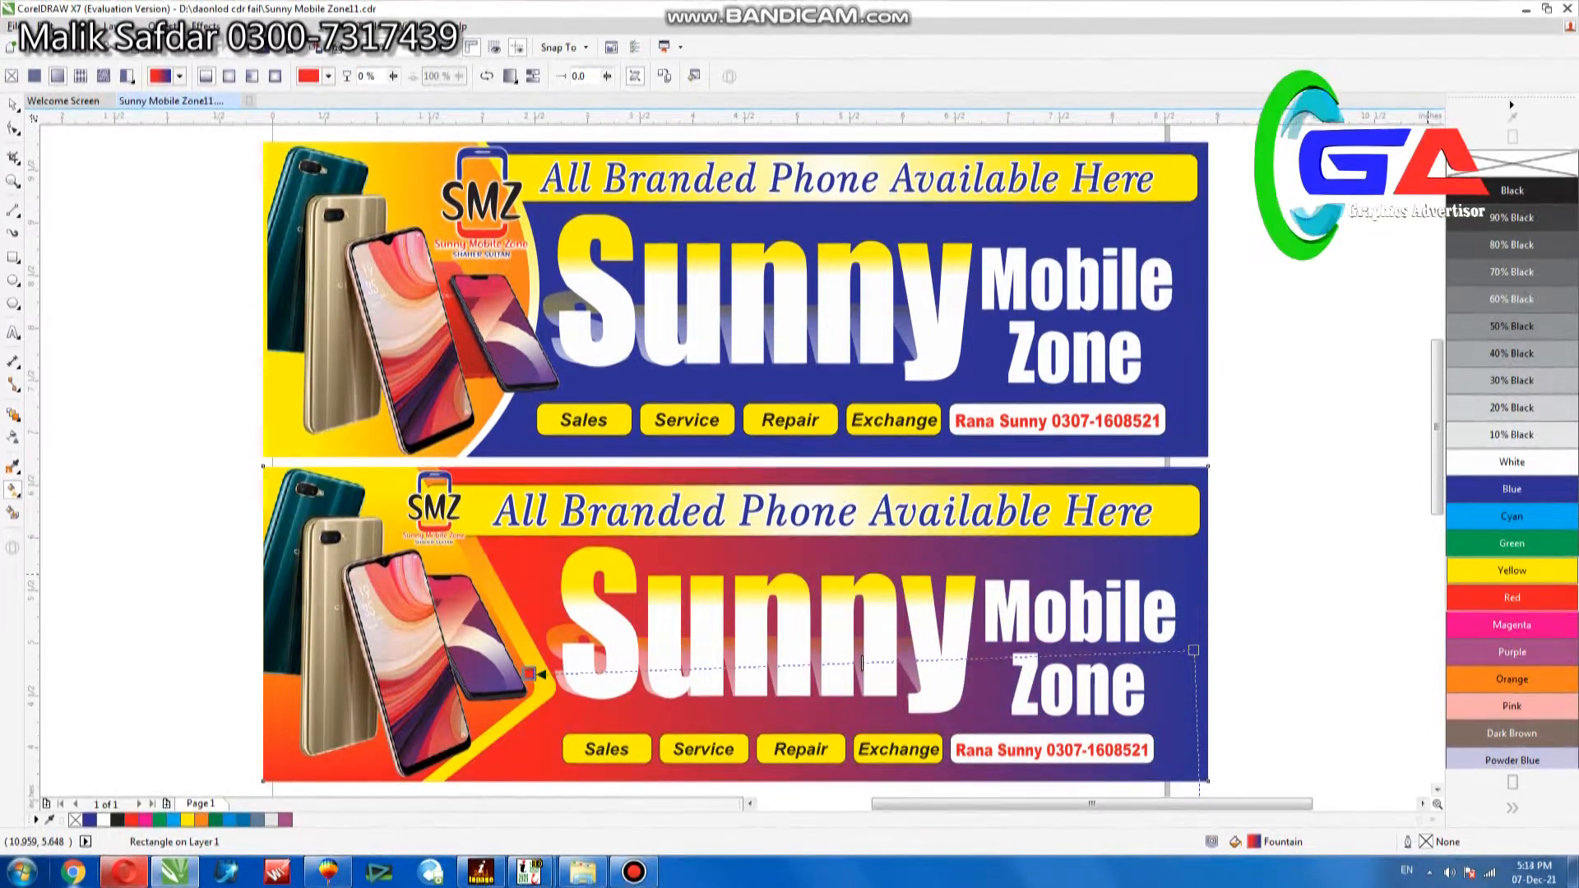
left_click(1511, 679)
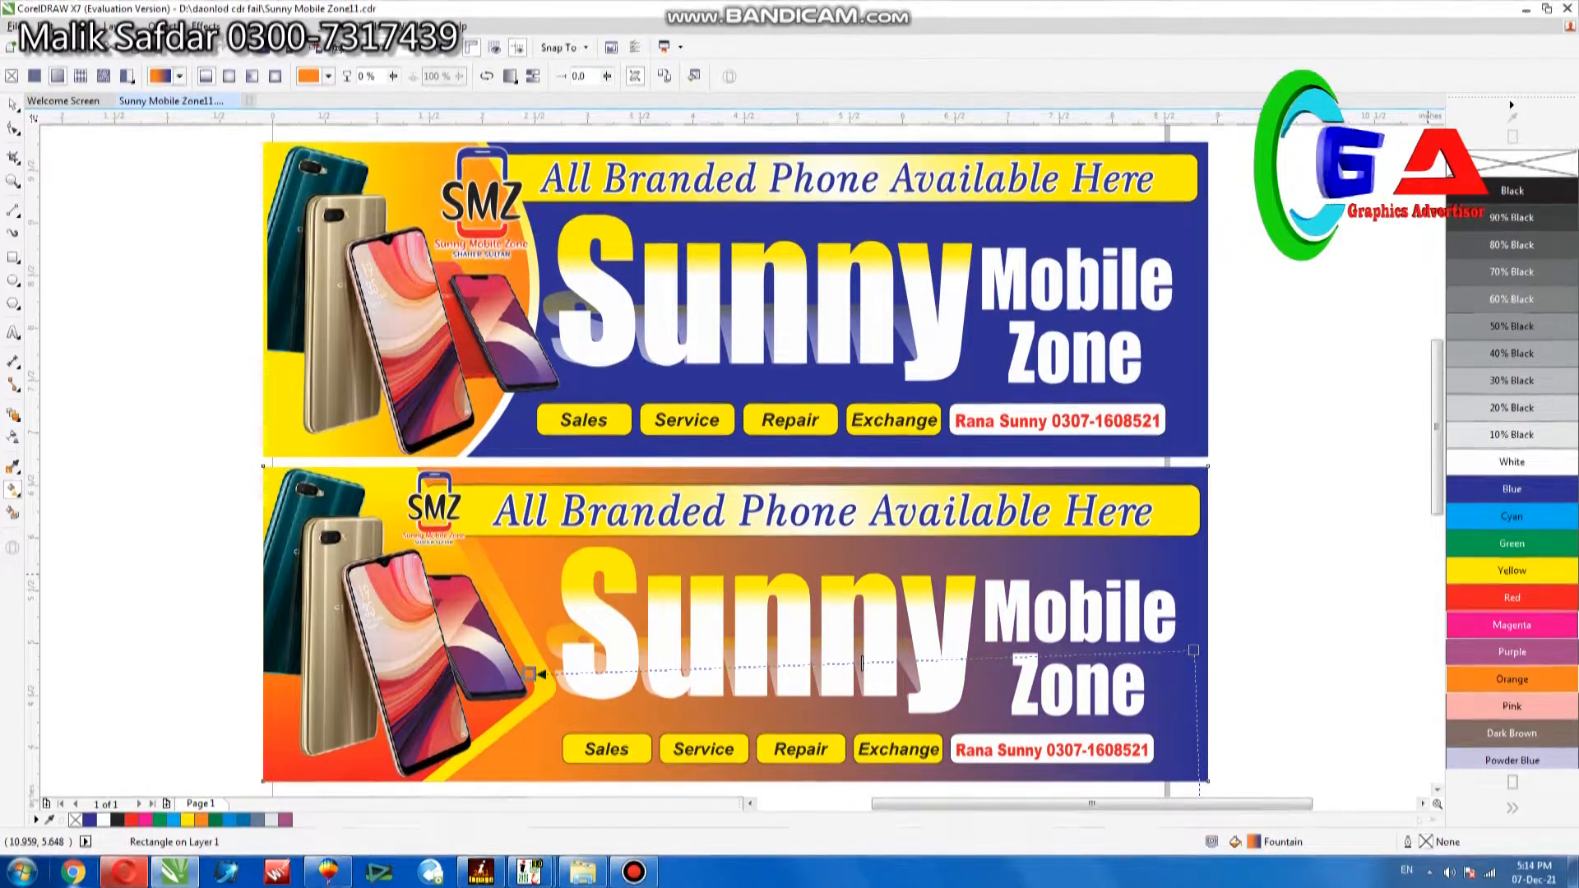
left_click(1512, 625)
left_click(1511, 571)
left_click(1512, 544)
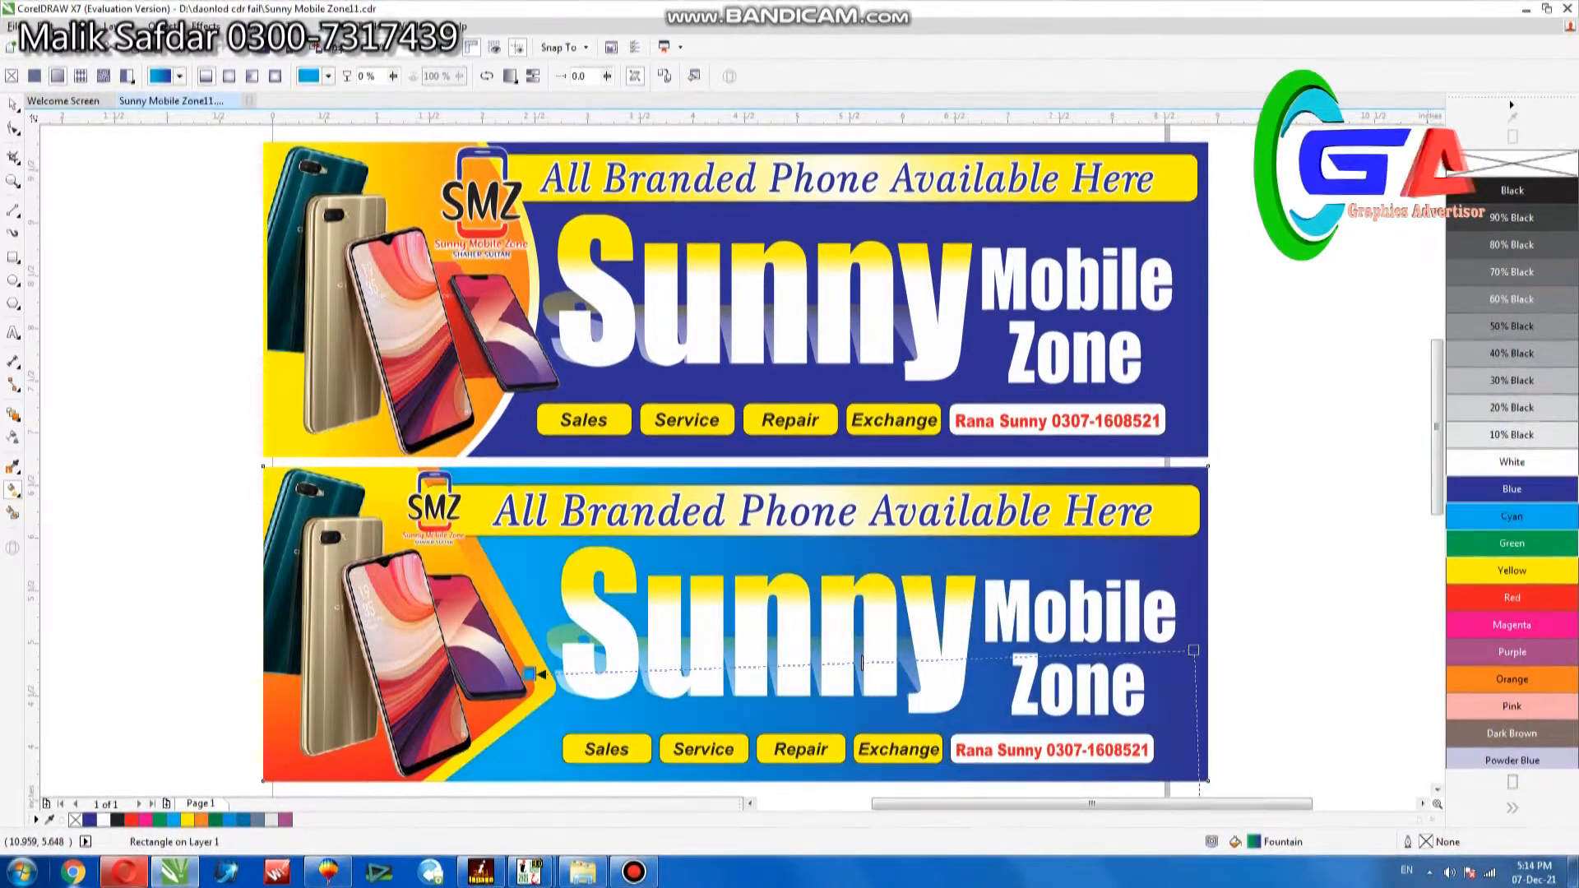
left_click(1512, 489)
left_click(1511, 408)
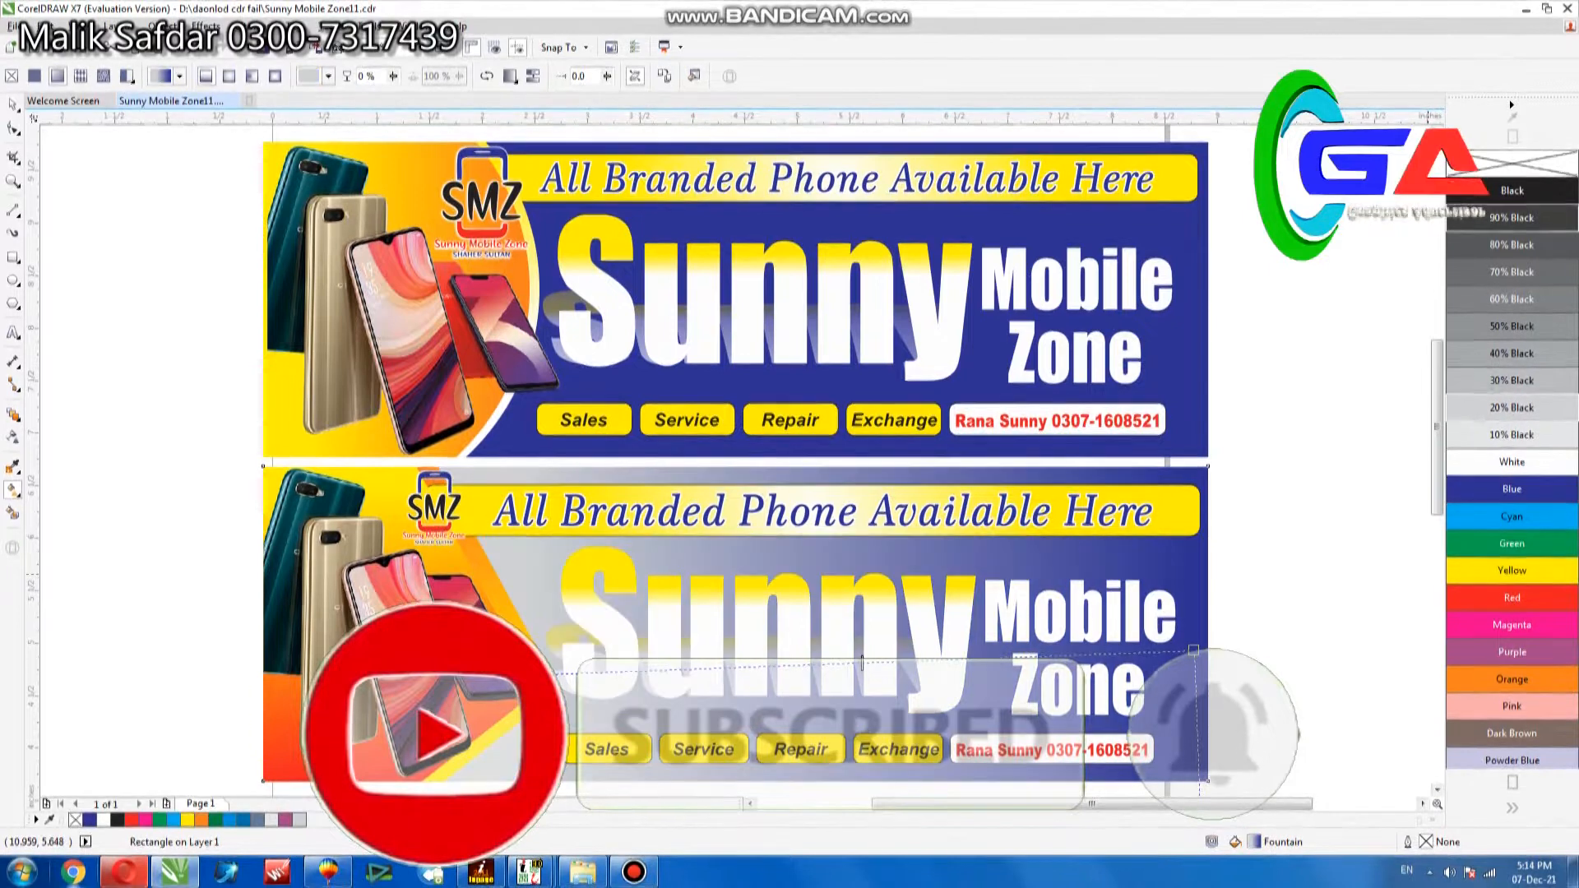
Set the background gradient's end beside the phones to black.
left_click(1511, 191)
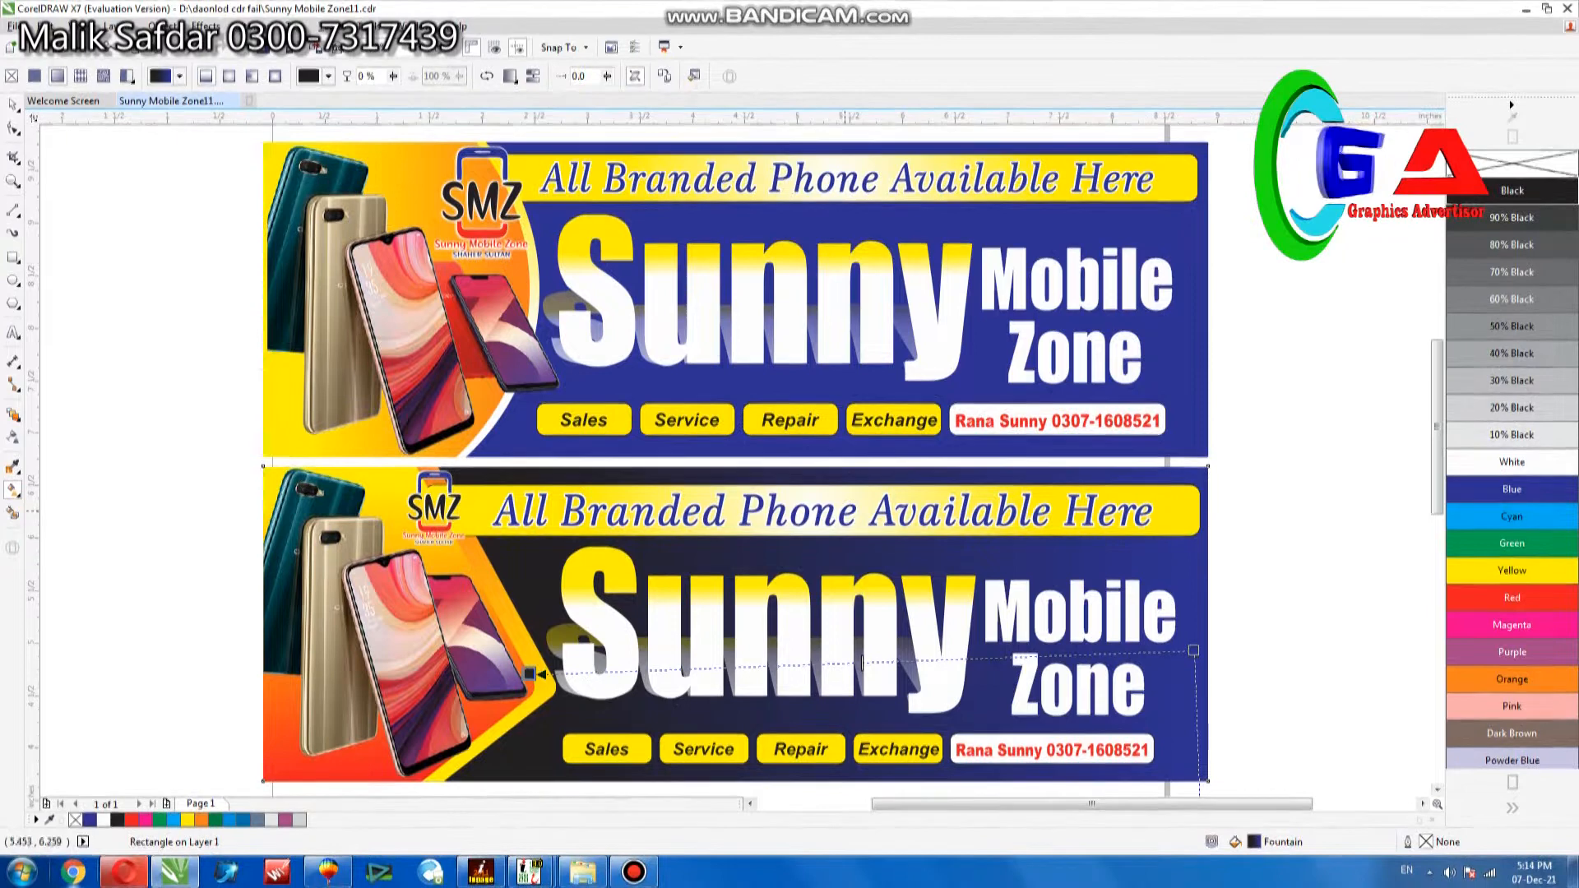
key("space")
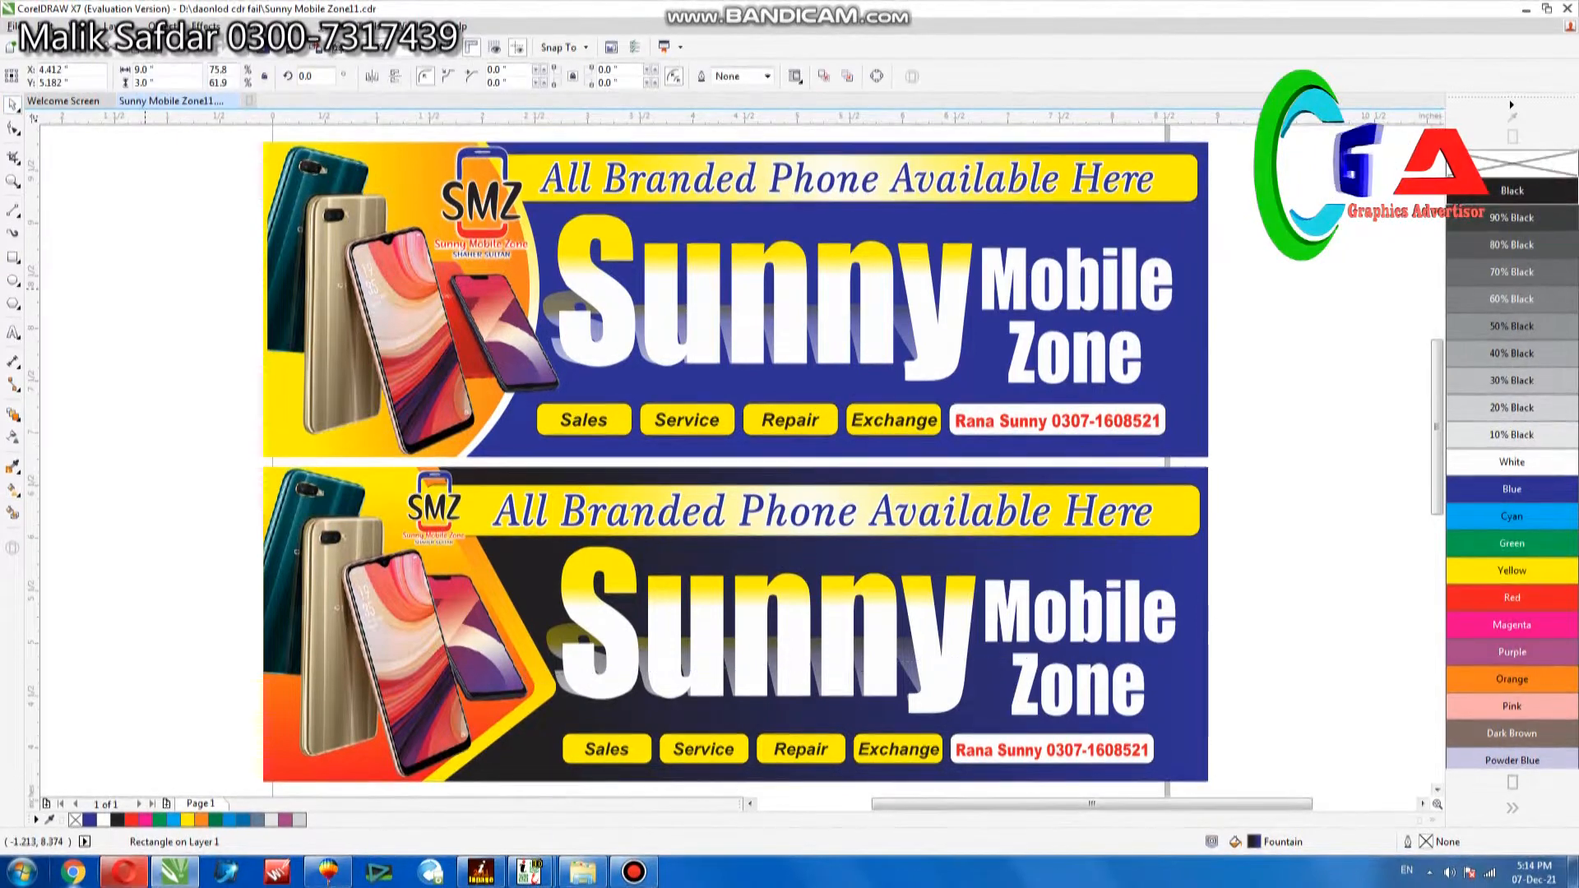
left_click(633, 871)
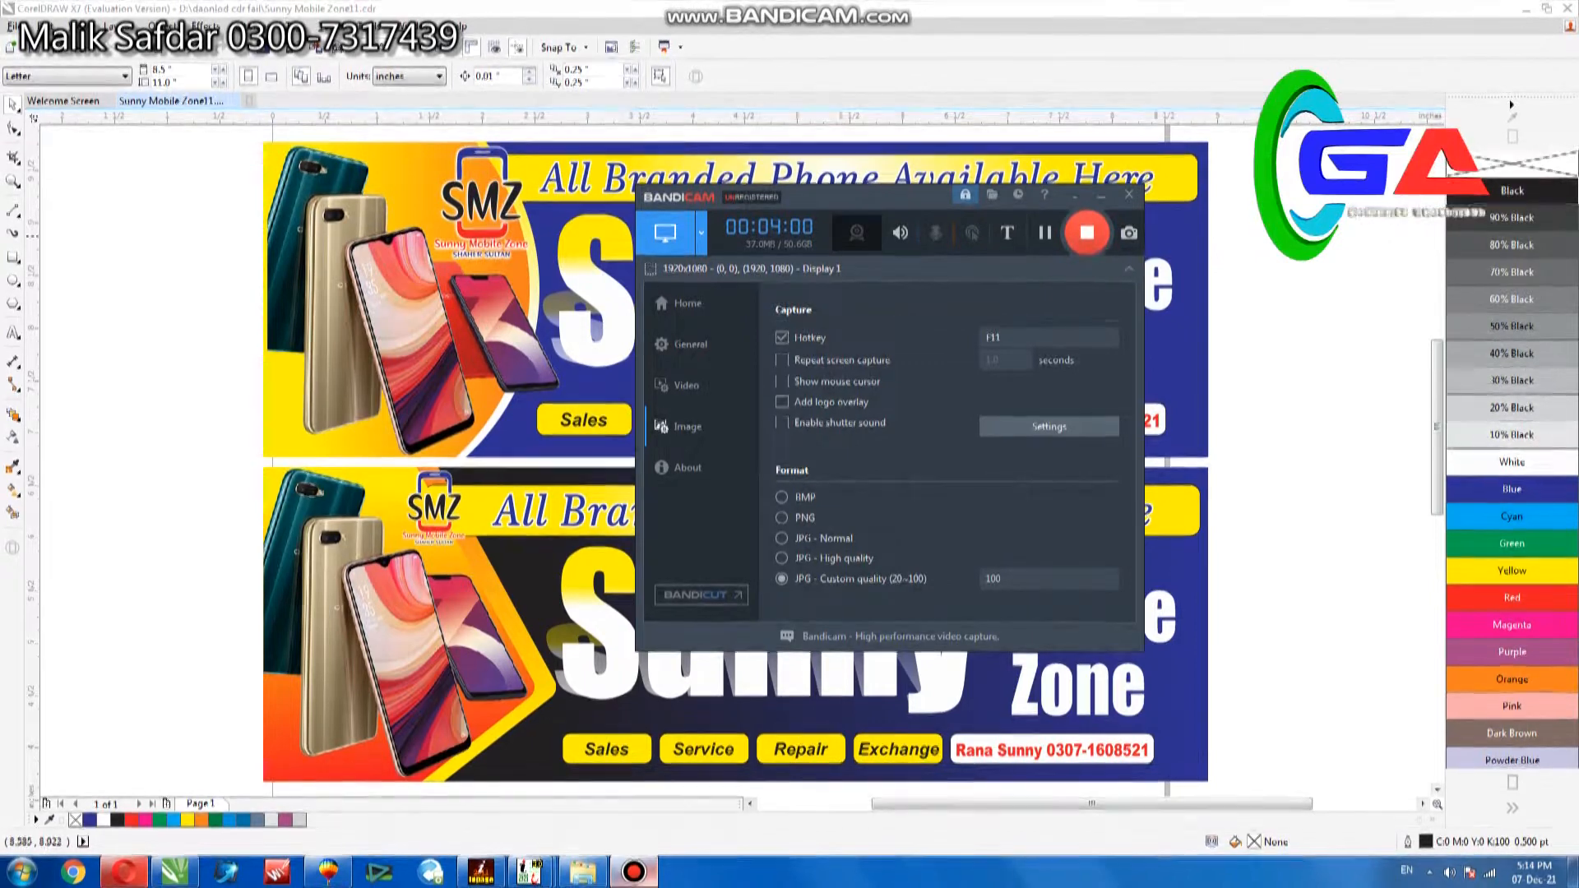
left_click(1240, 232)
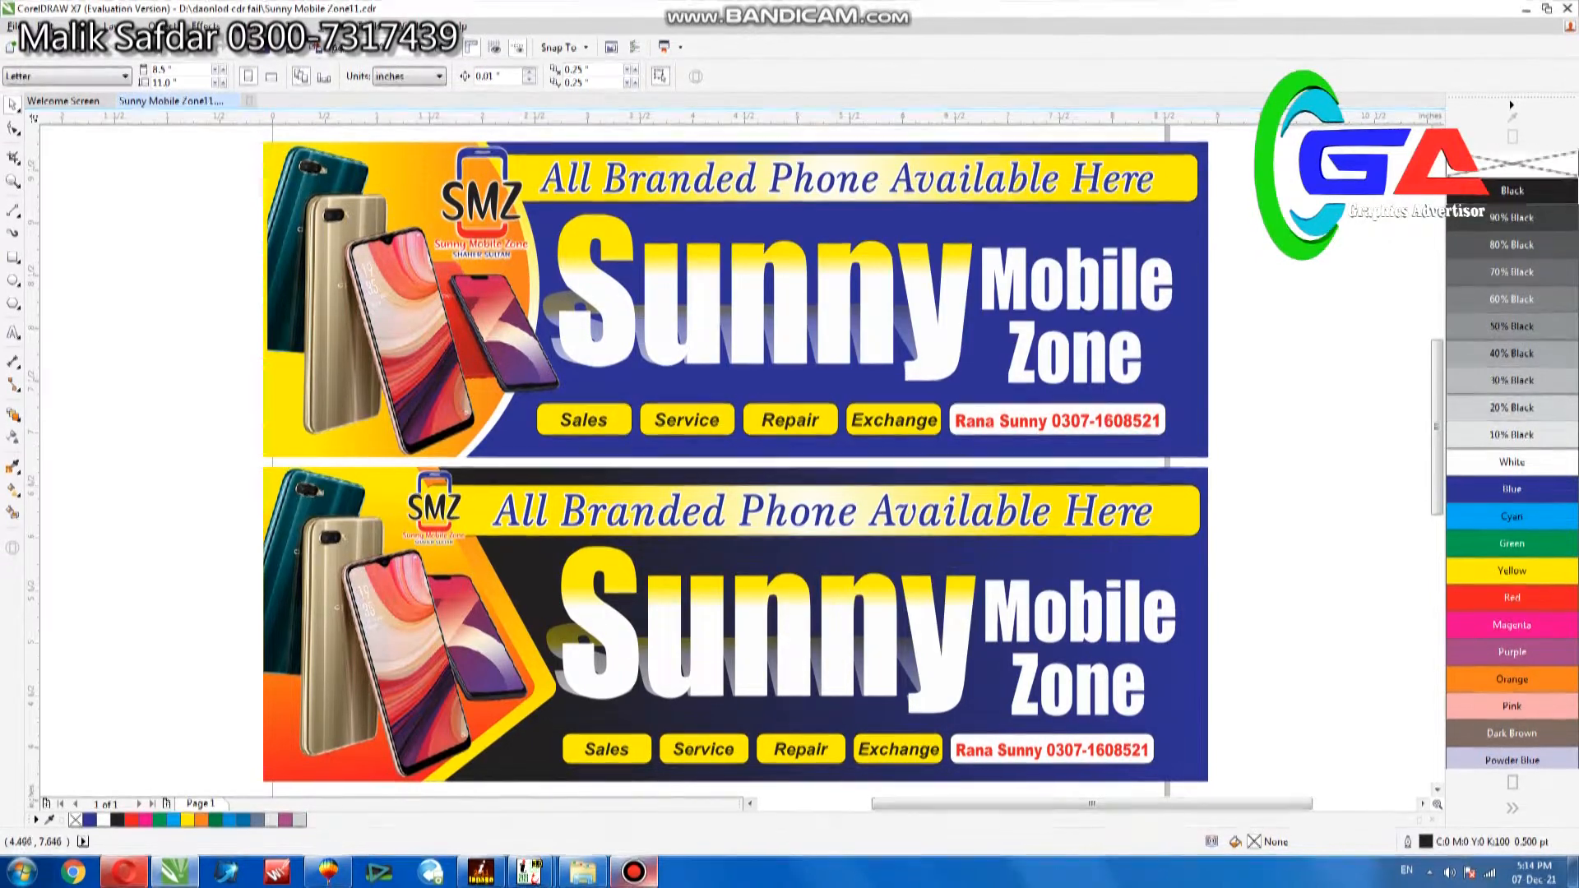
Add the designer's name in lowercase 24 pt Arial on the empty area to the left of the upper banner.
key("F8")
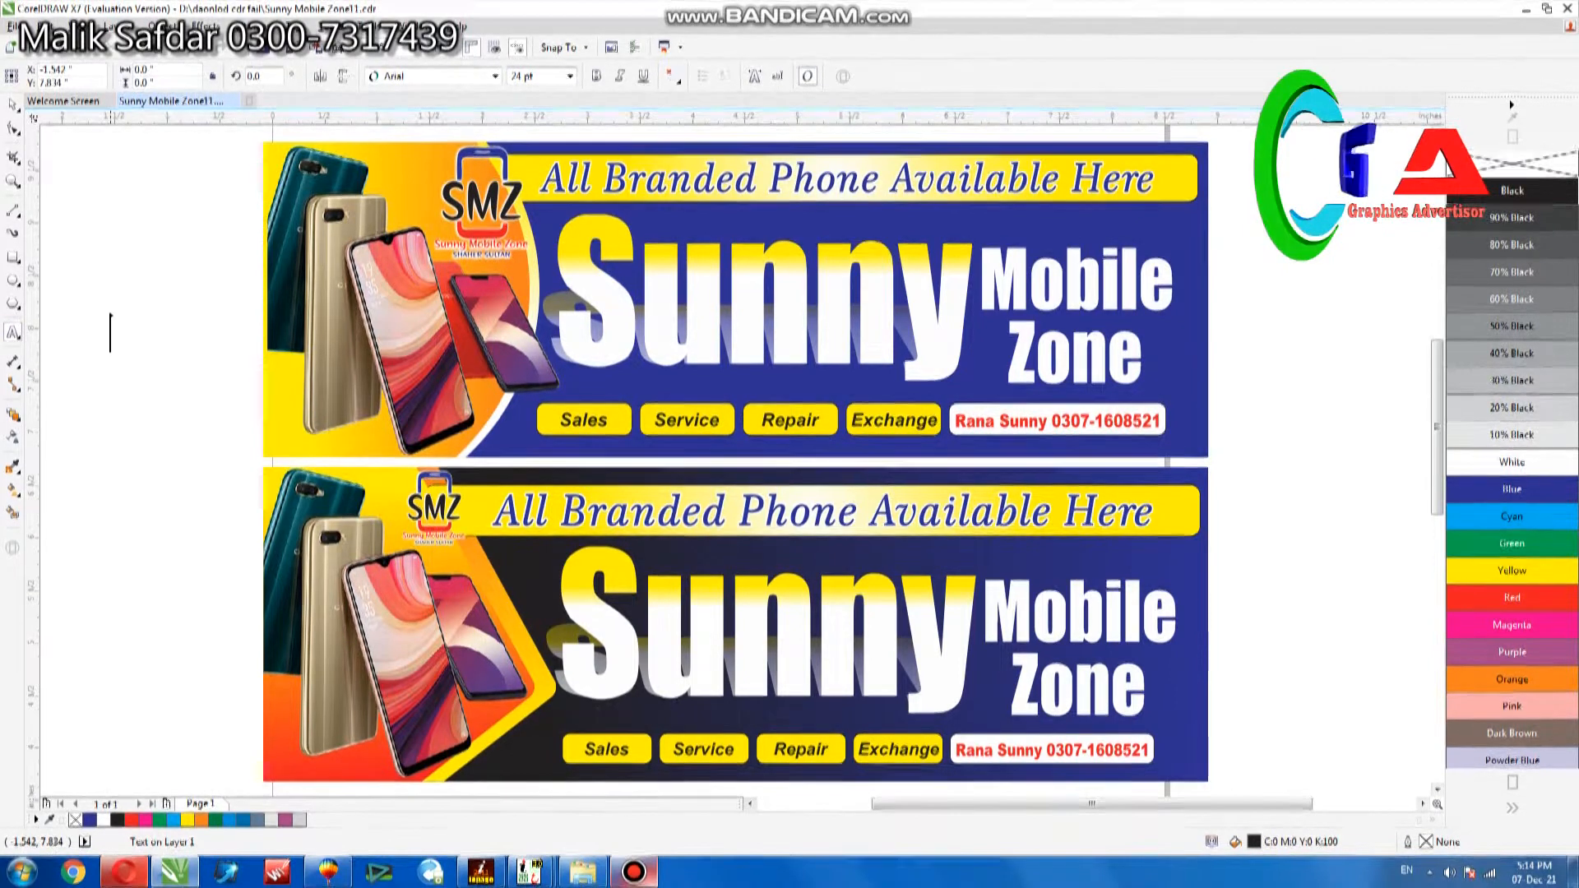
type("MA")
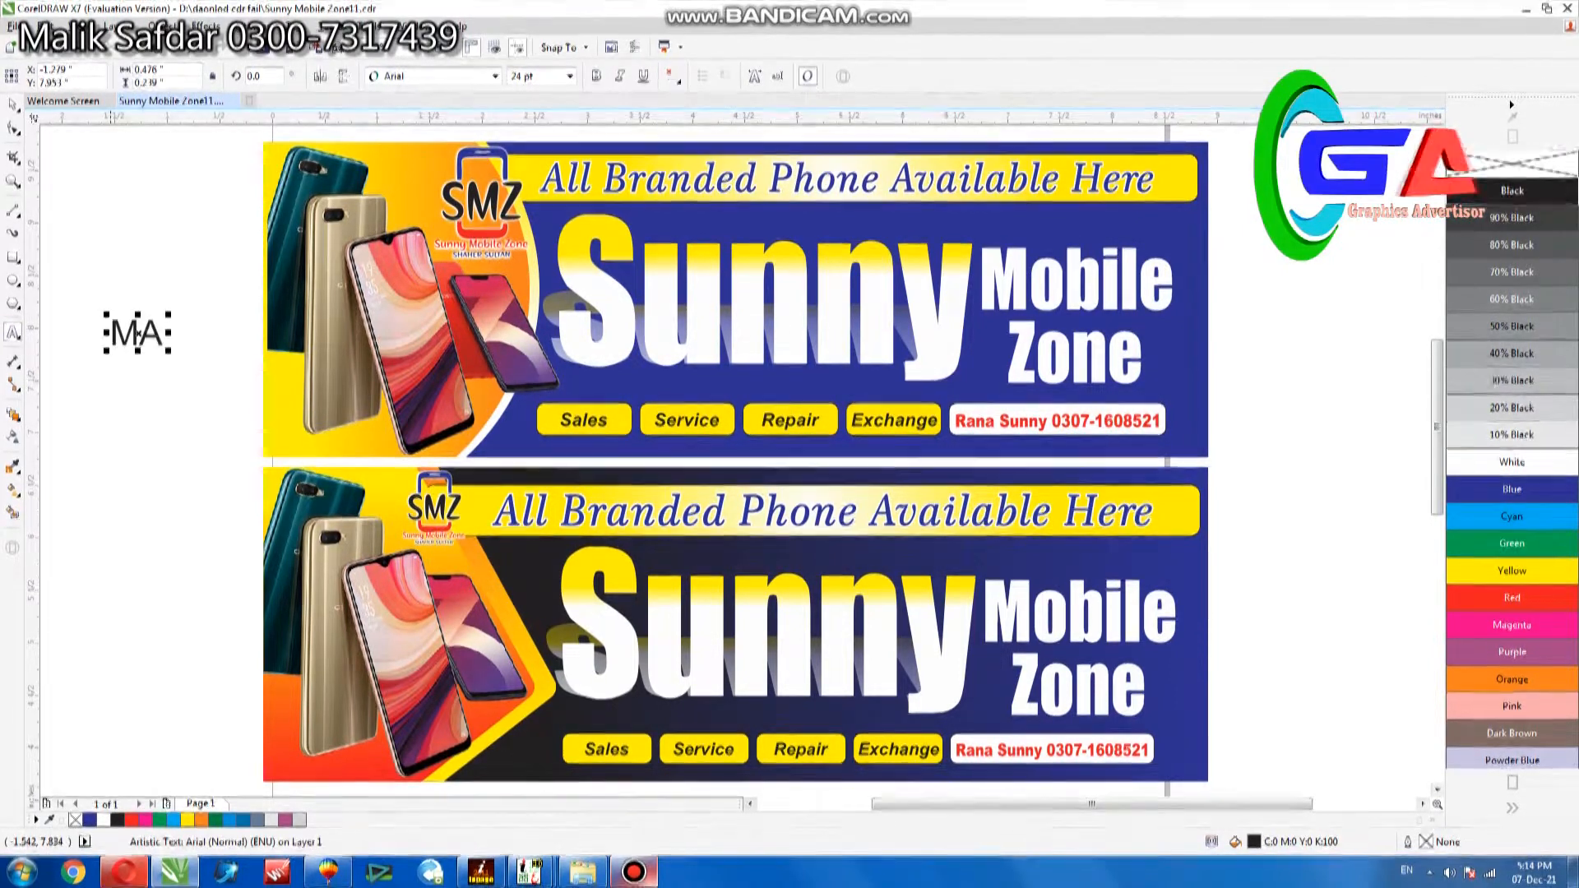
key("BackSpace")
key("BackSpace")
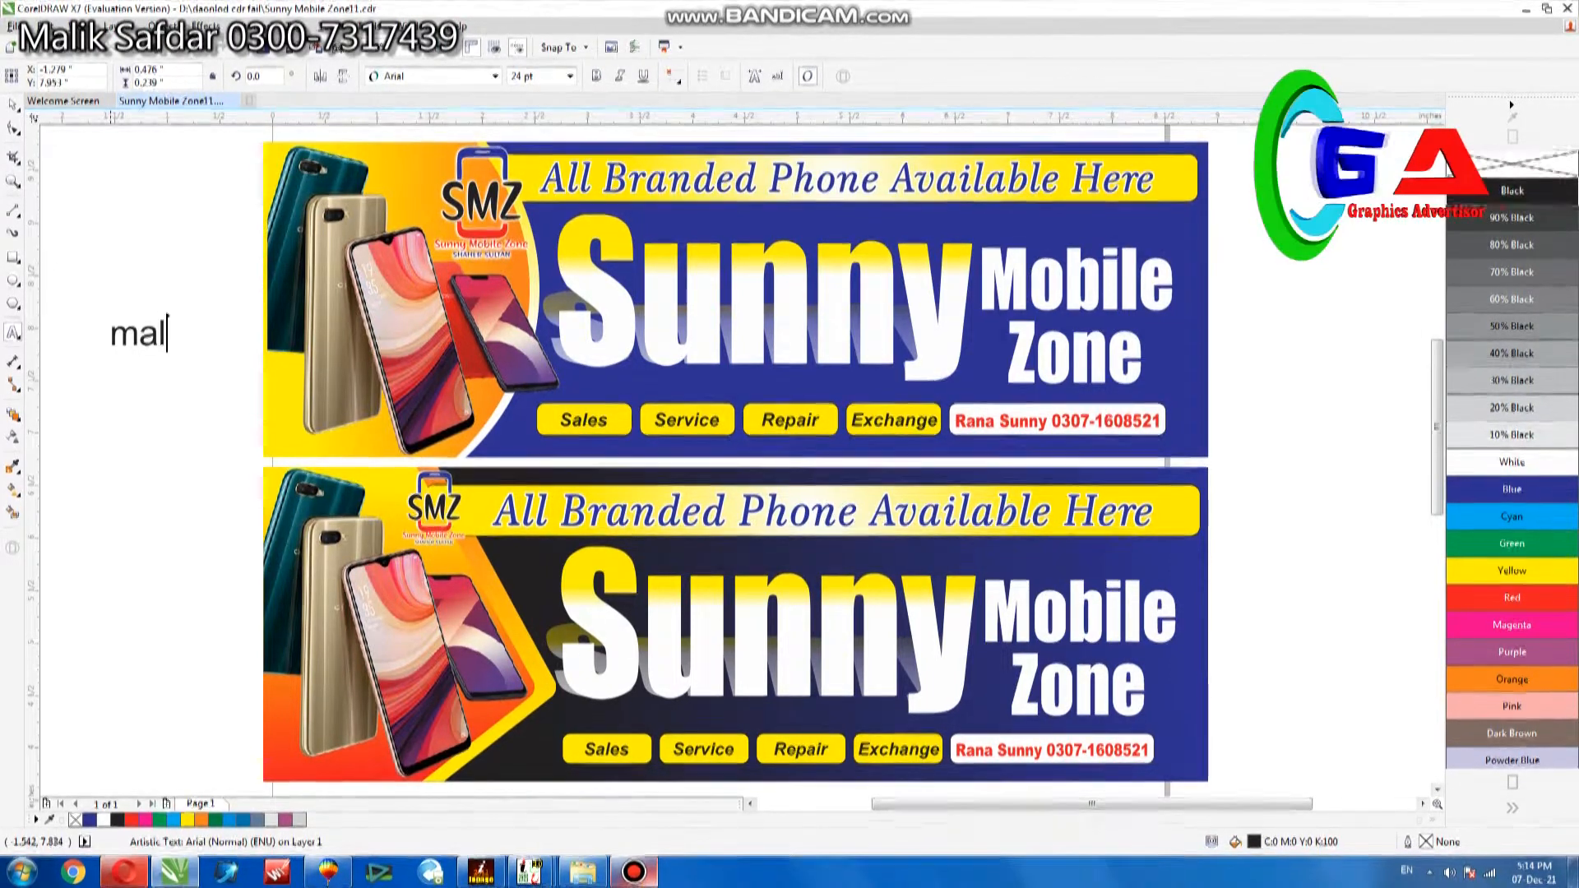
type("saf")
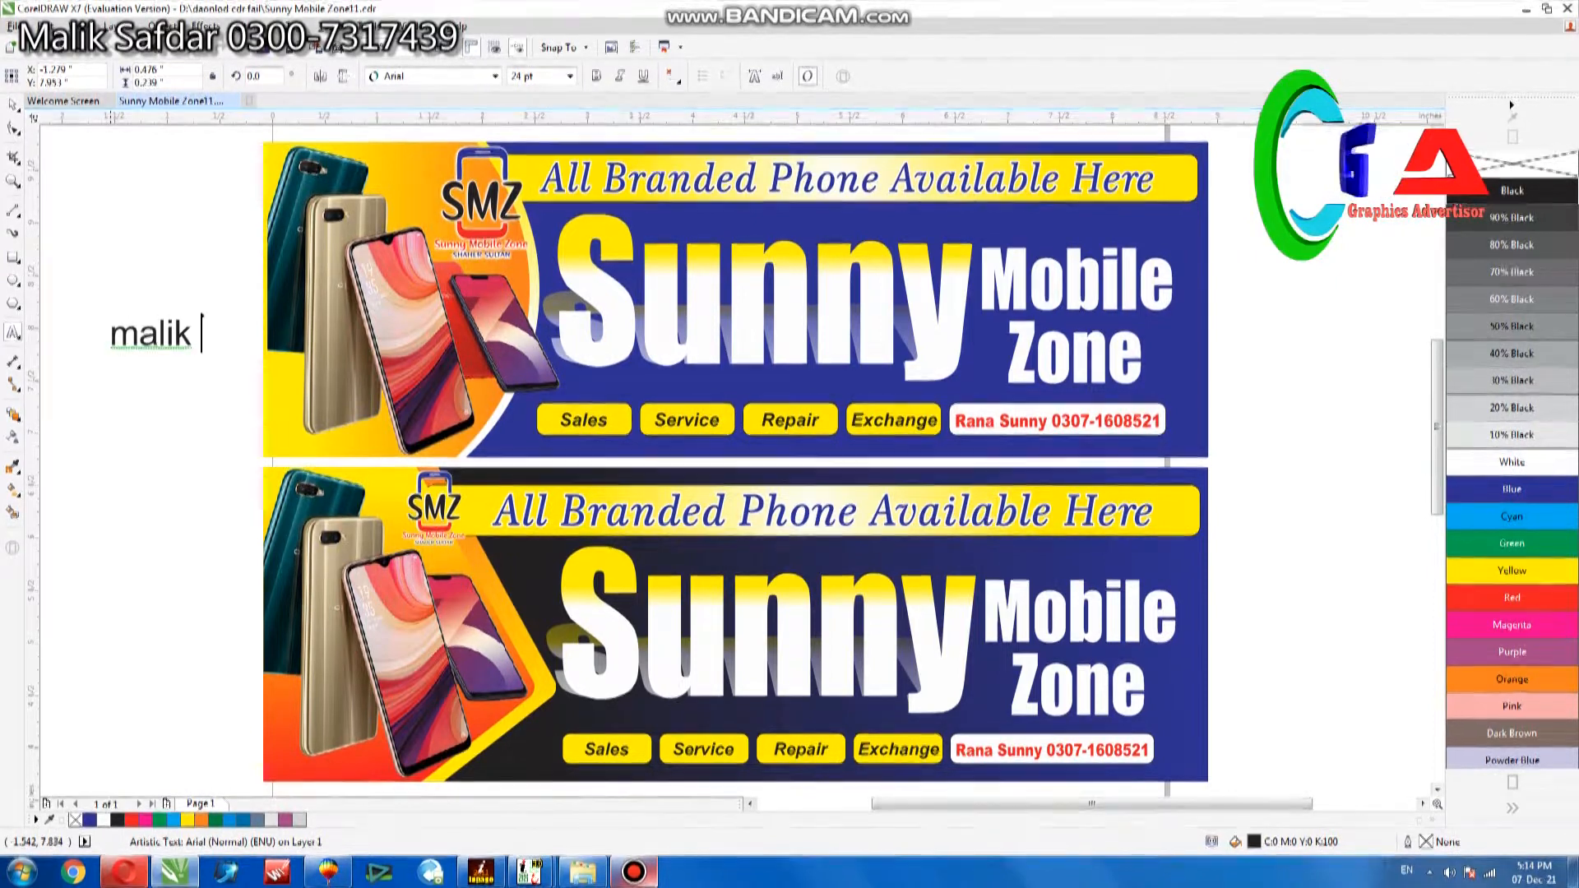
type("dar")
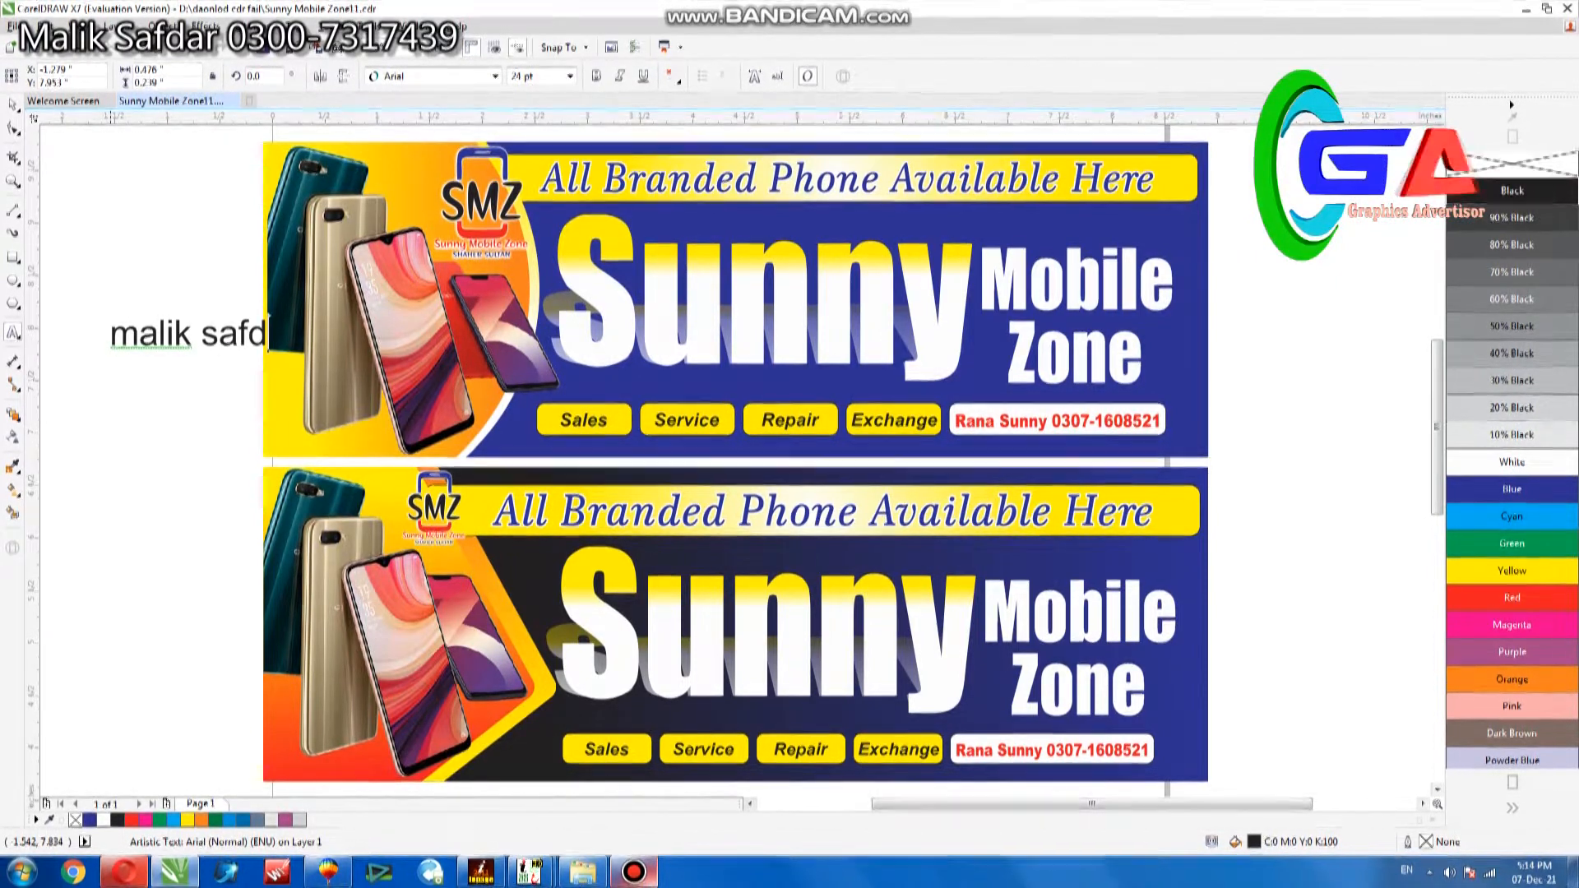
key("ctrl+space")
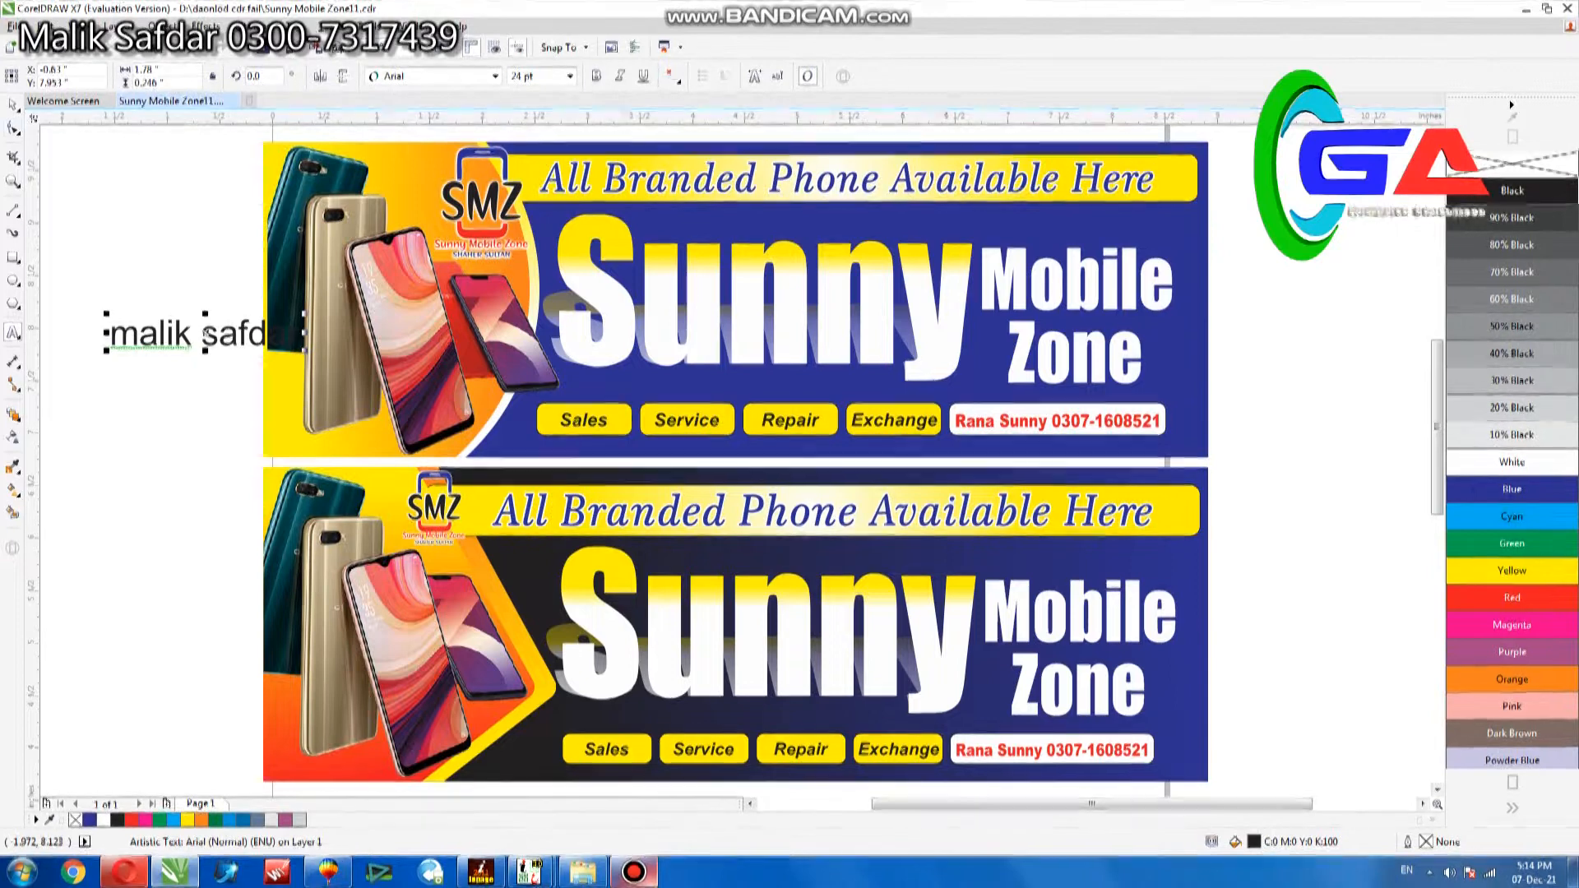
Delete the designer's name text from the empty area beside the upper banner.
left_click_drag(209, 341, 162, 340)
key("Escape")
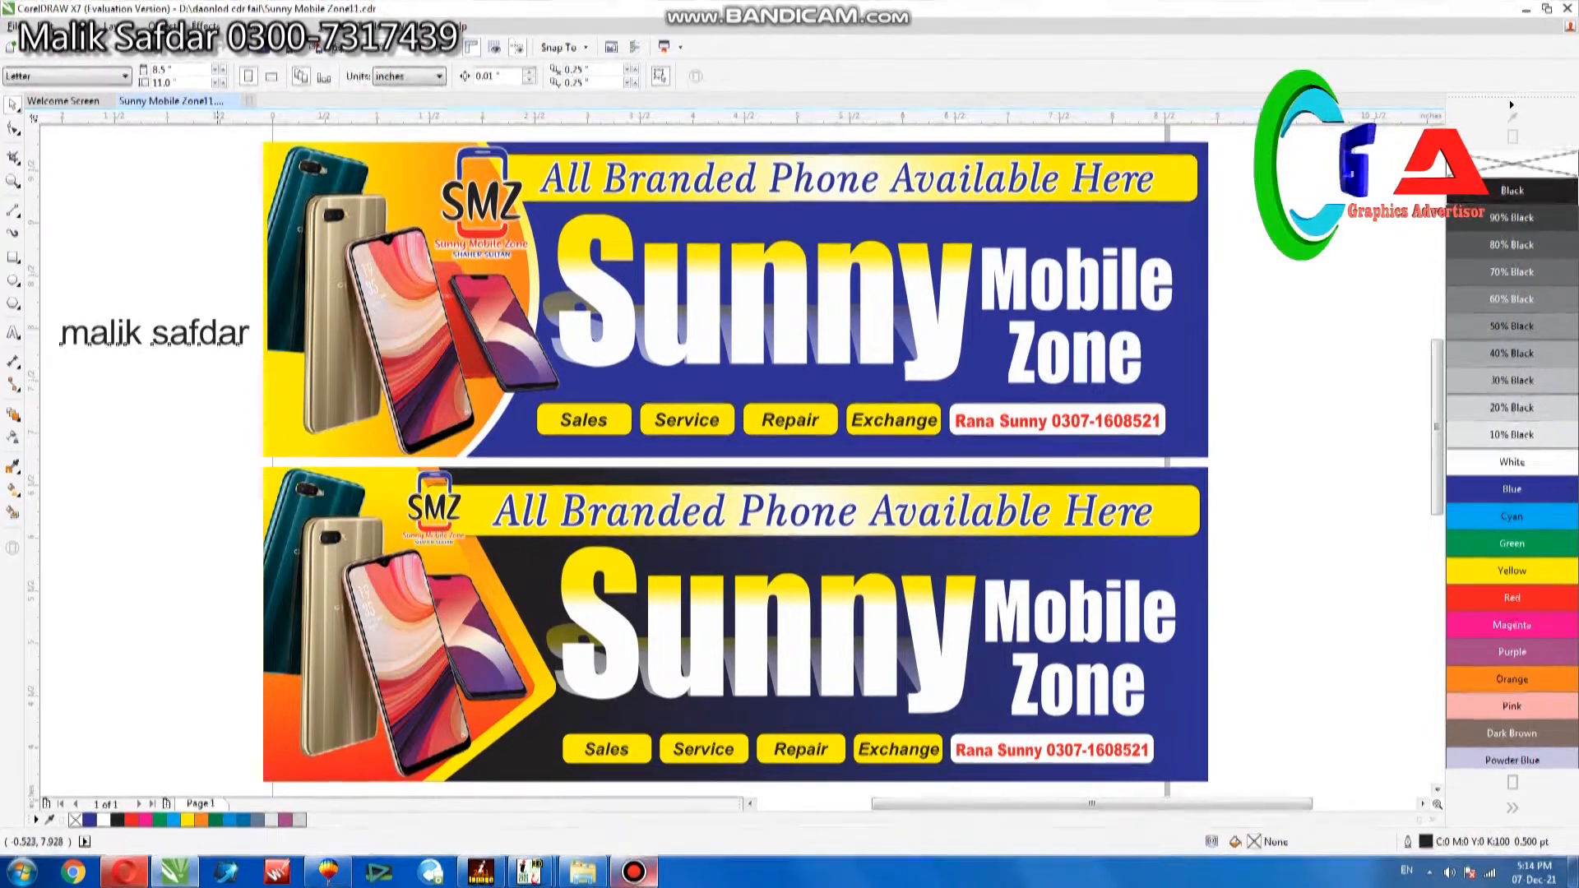
left_click(218, 336)
key("Delete")
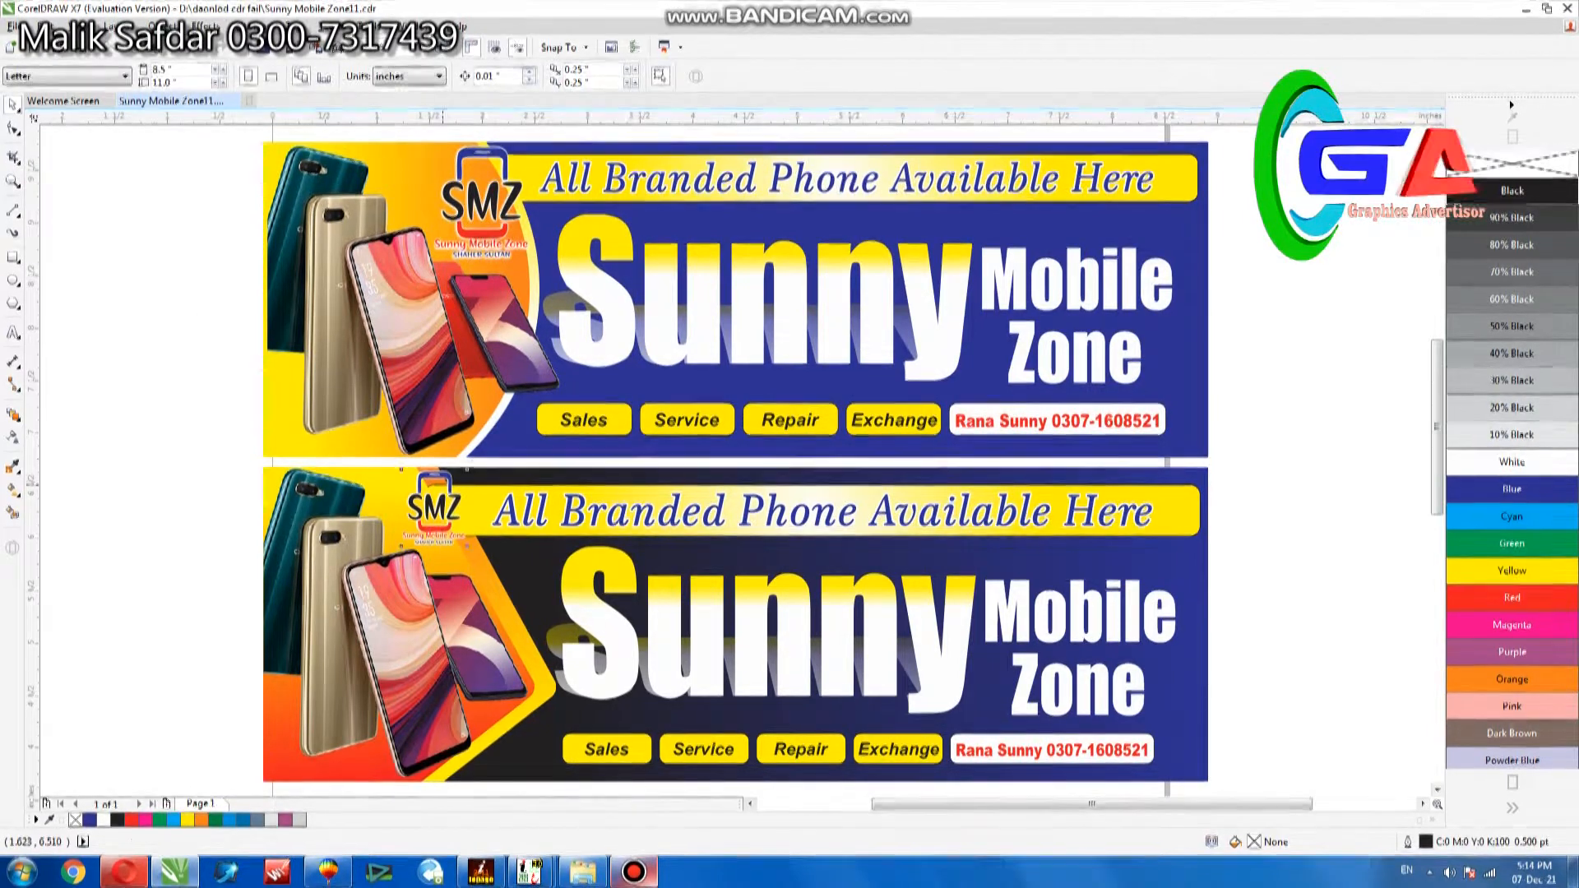
Recolour the small "Sunny Mobile Zone" lettering in the lower banner's logo blue.
left_click(434, 512)
scroll(434, 512, "up", 2)
left_click(433, 550)
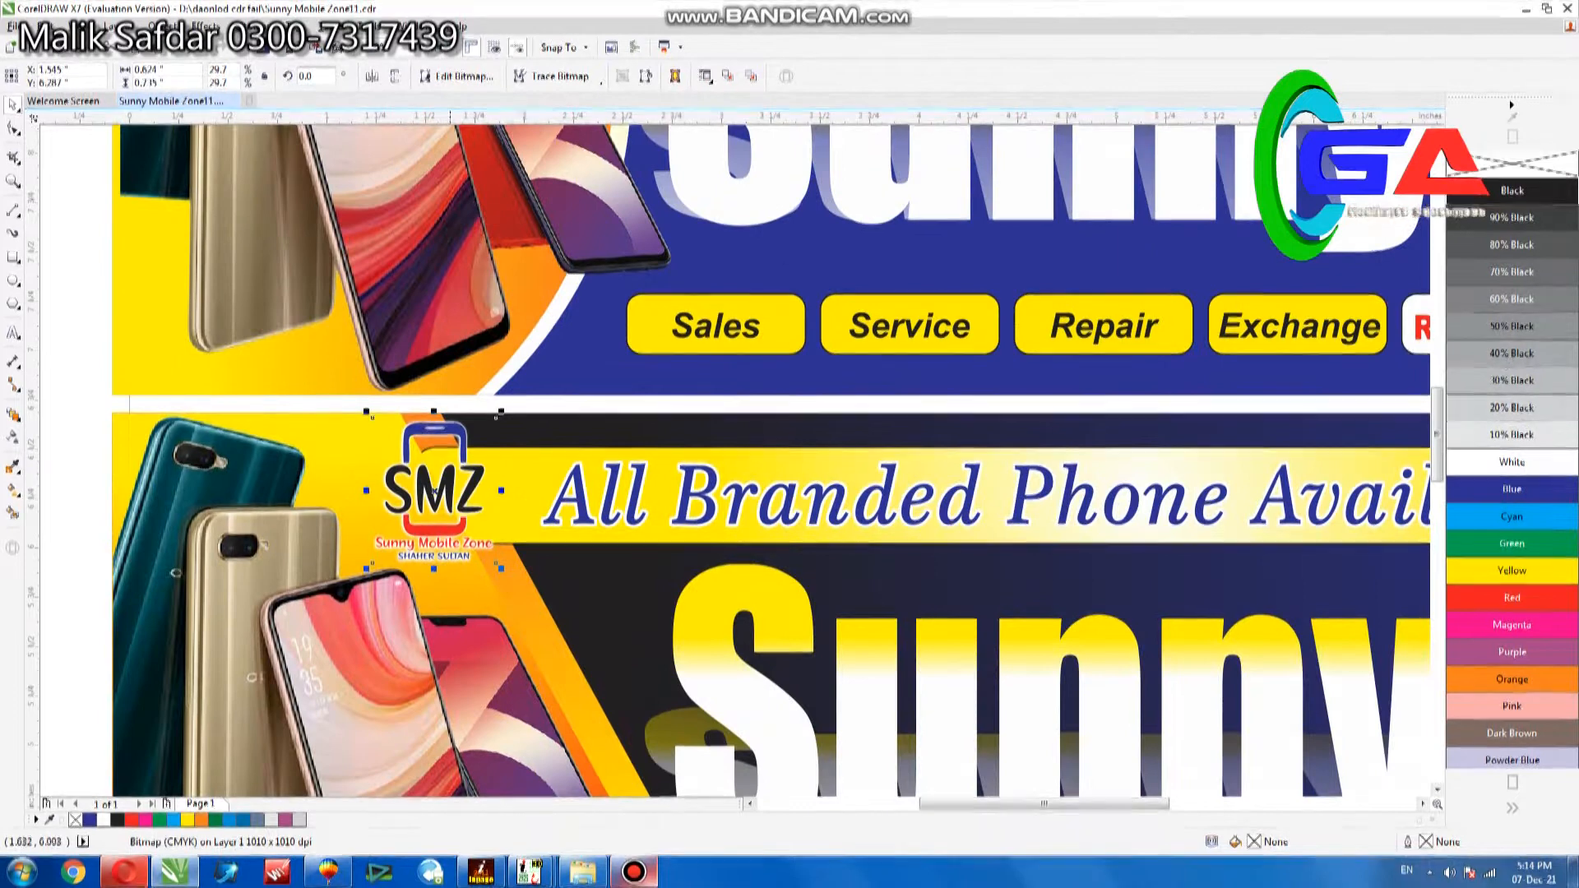
left_click(89, 820)
Enlarge the lower banner's whole logo to about 0.69 × 0.81 inches and shift it right and slightly down, close to the headline.
left_click_drag(86, 407, 533, 628)
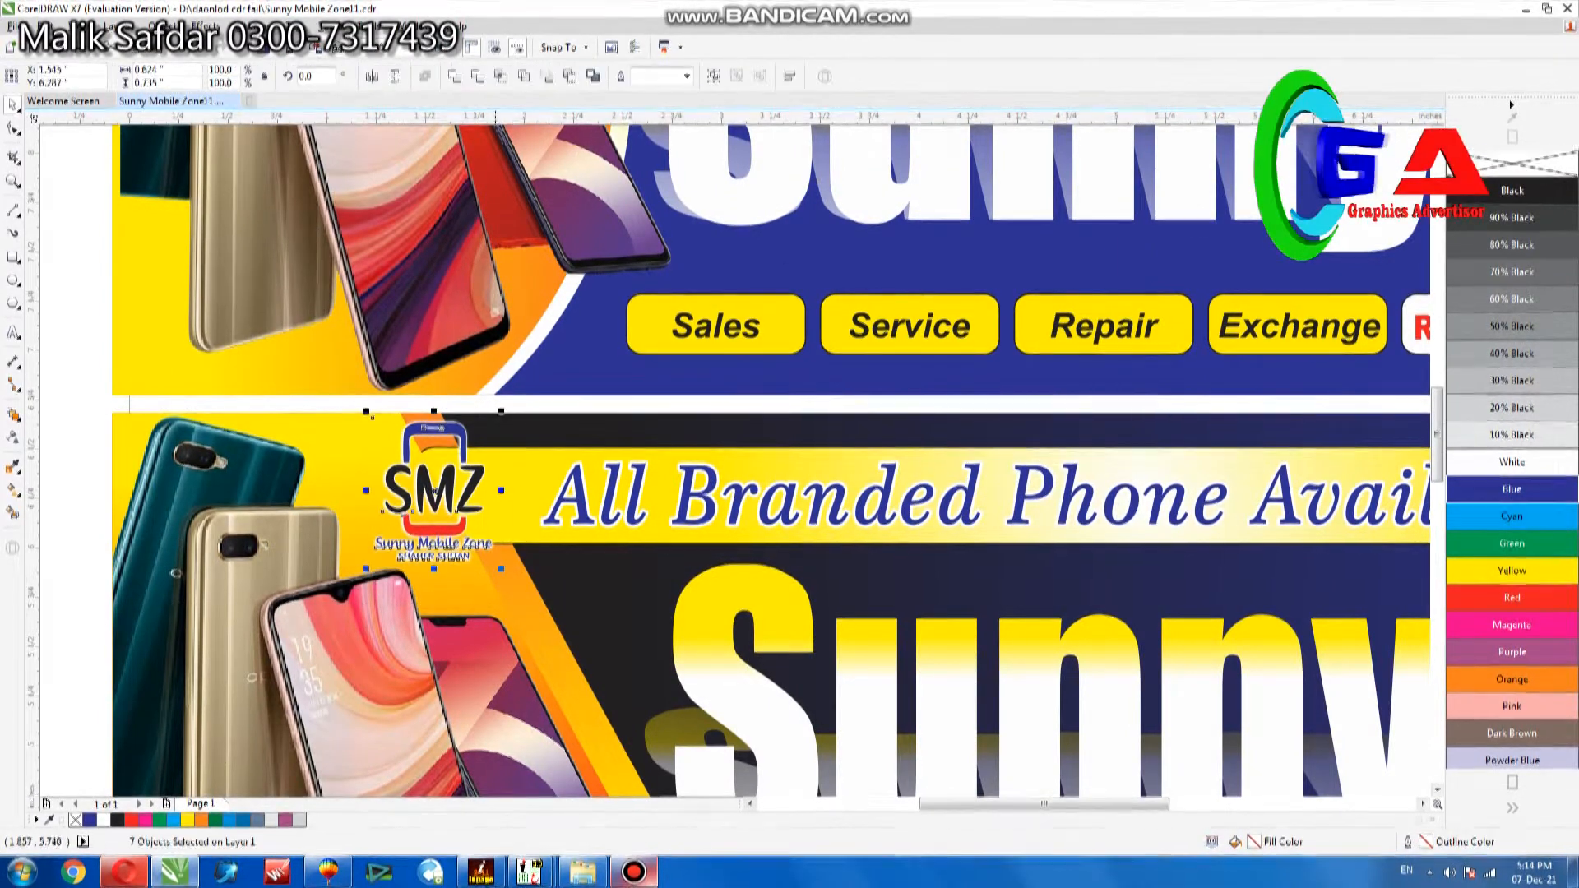
left_click_drag(501, 568, 516, 582)
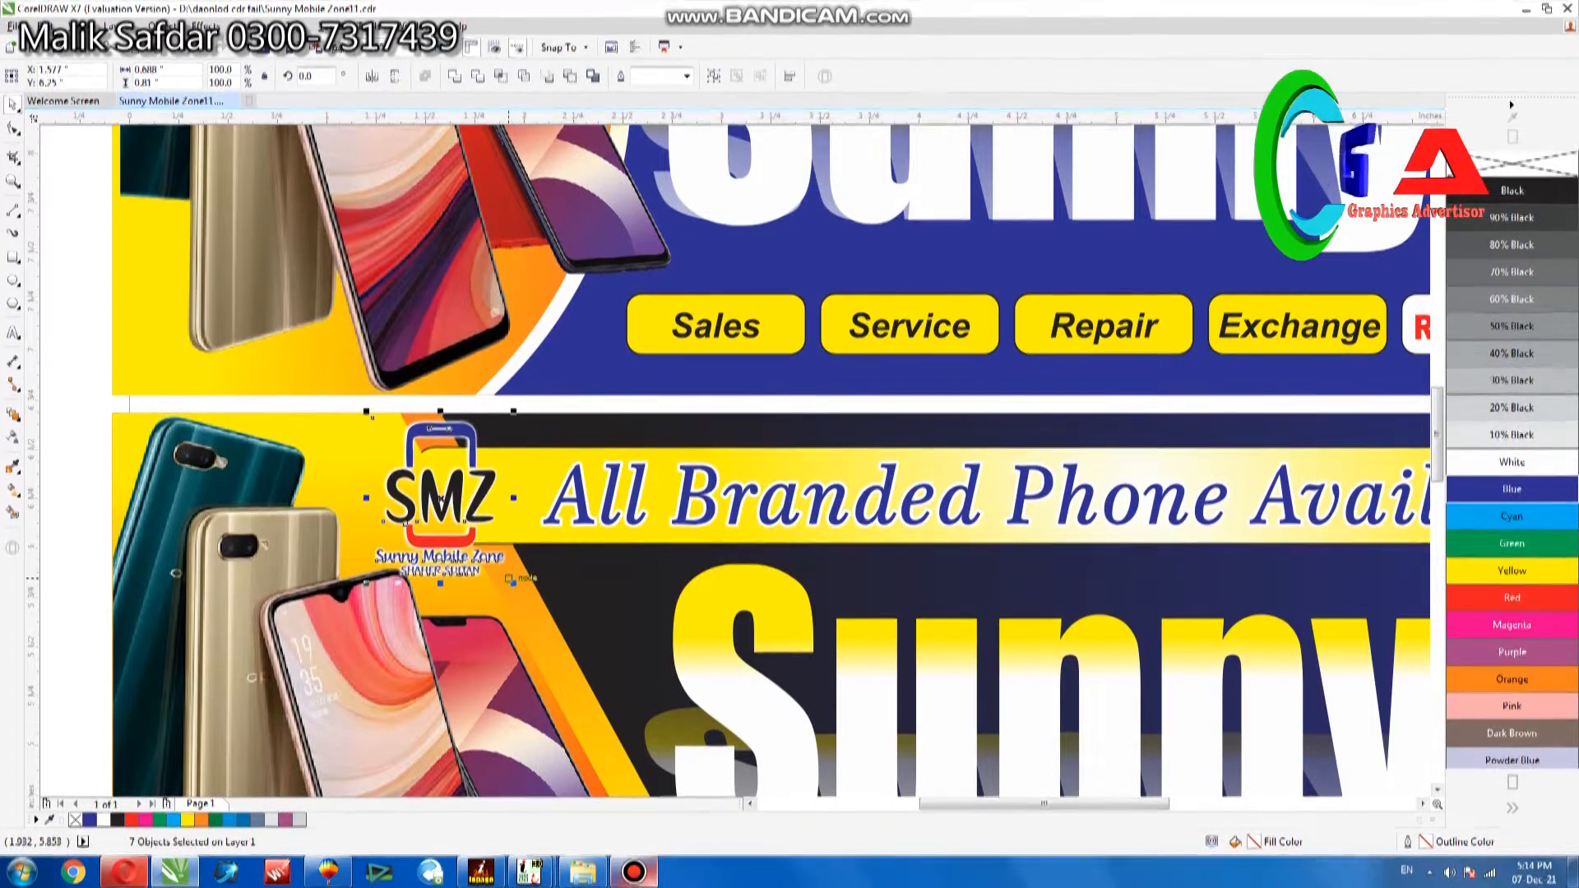
left_click_drag(442, 497, 454, 499)
key("Down")
key("Down")
key("Down")
key("Down")
key("Down")
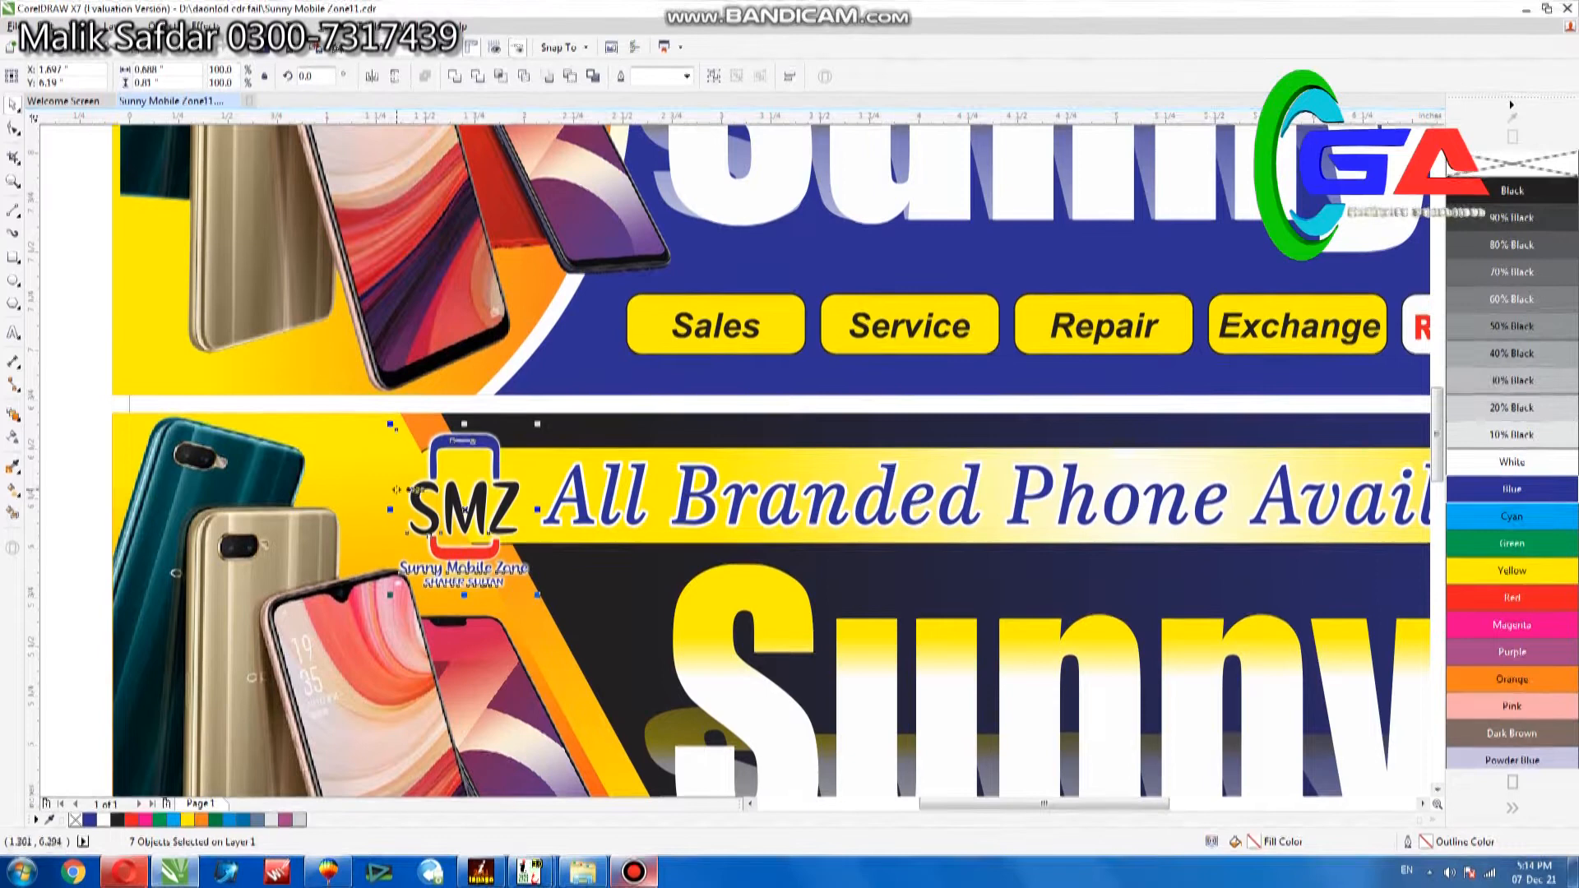
Copy the lower banner's "All Branded Phone Available Here" headline and turn the original's fill and outline black.
left_click(964, 475)
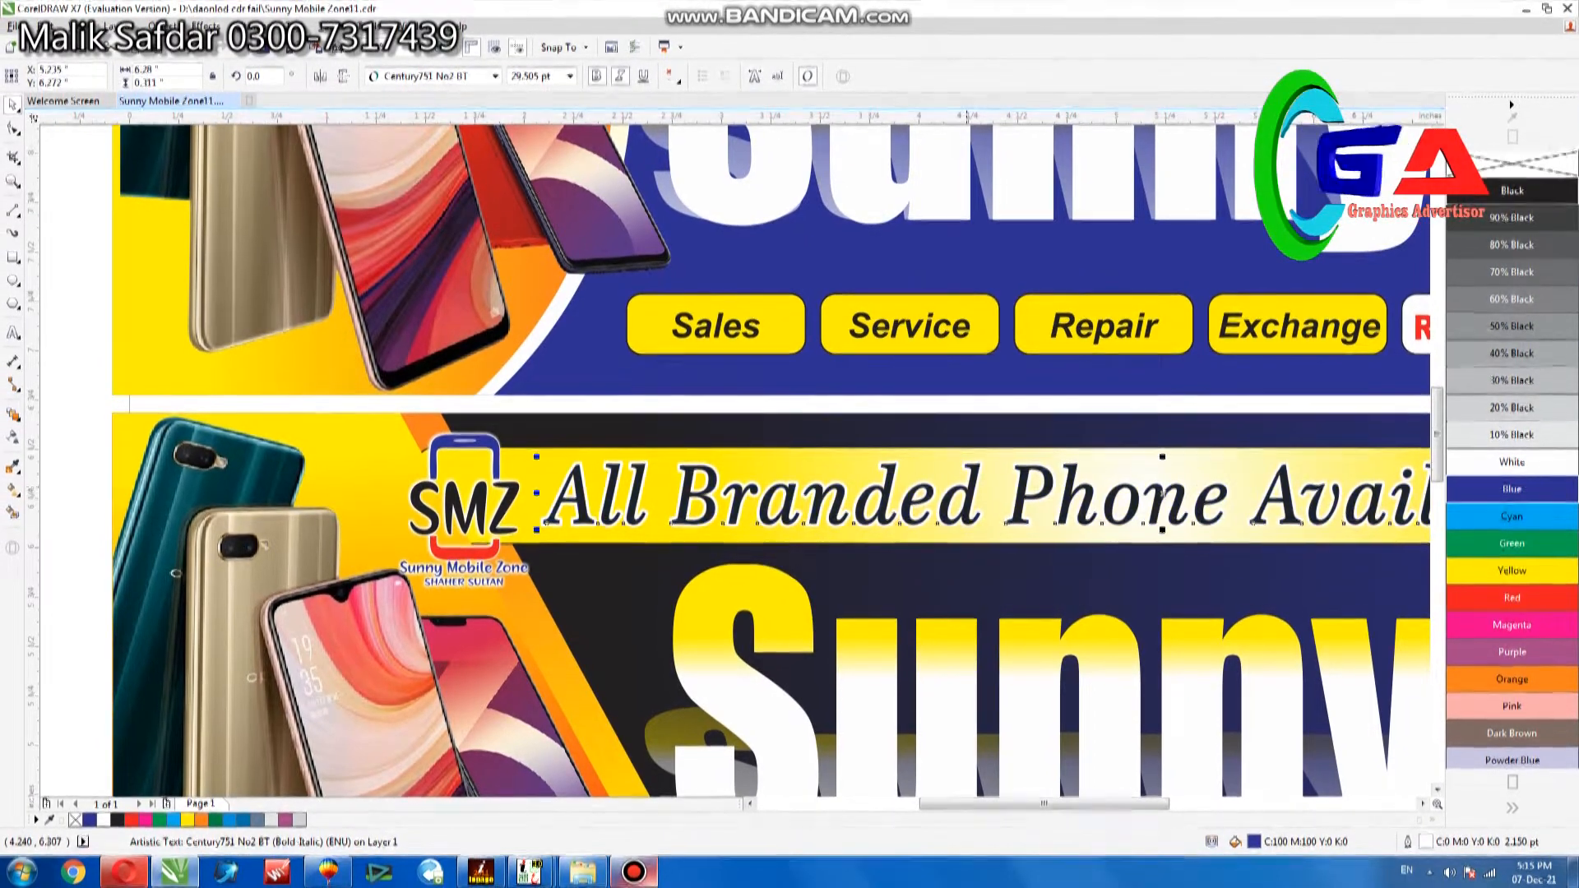
left_click(244, 27)
left_click(271, 43)
left_click(745, 525)
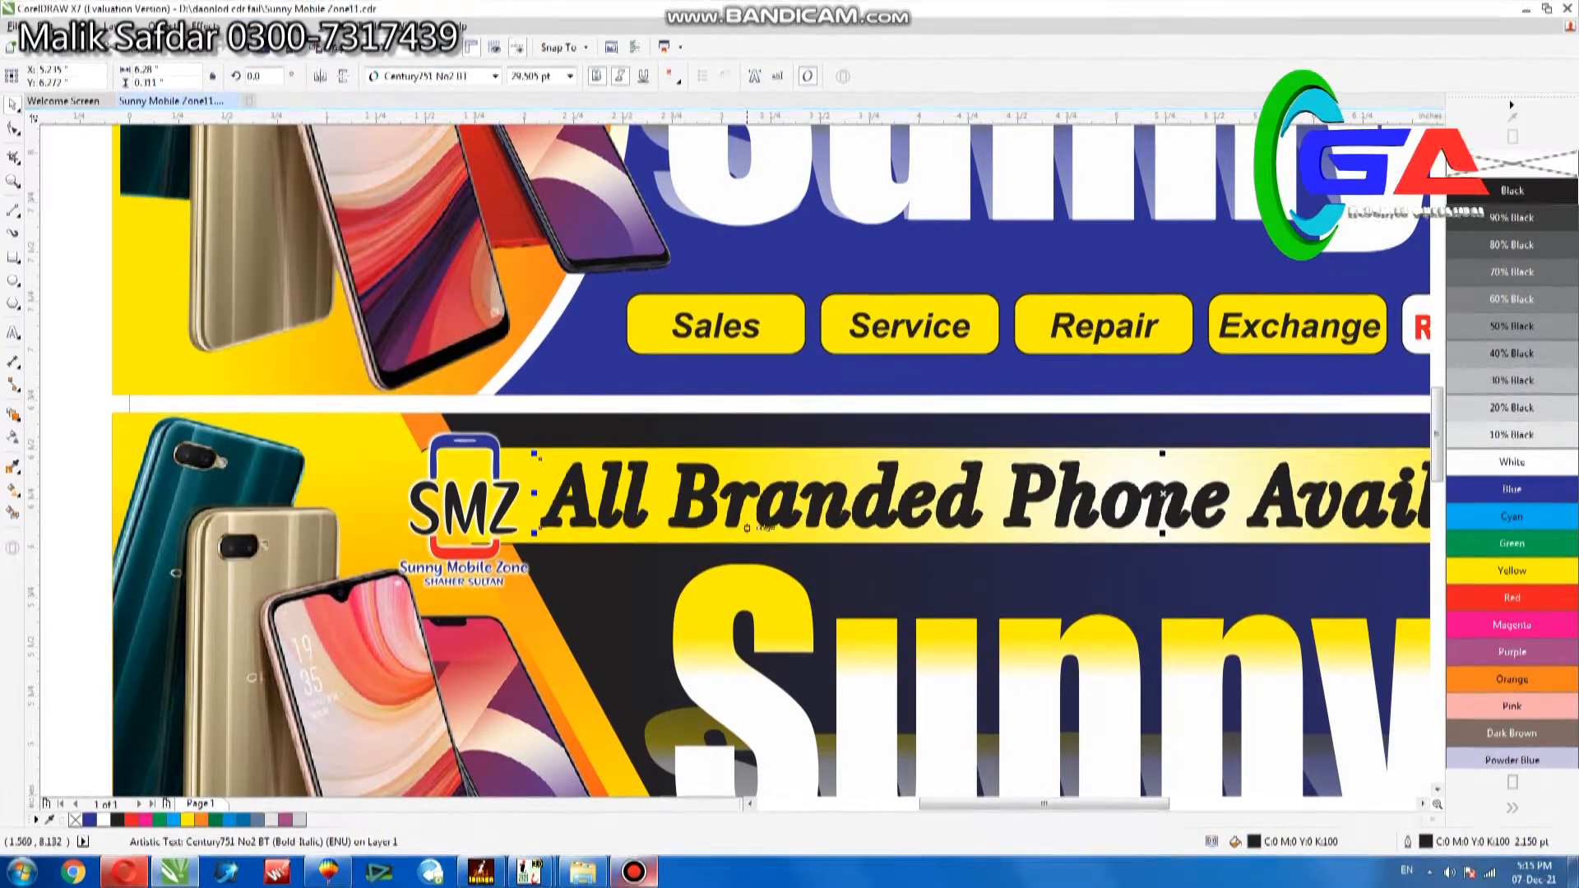
Convert the black headline to a bitmap and apply a Gaussian Blur with a 6.0-pixel radius as a shadow.
left_click(247, 26)
mouse_move(283, 381)
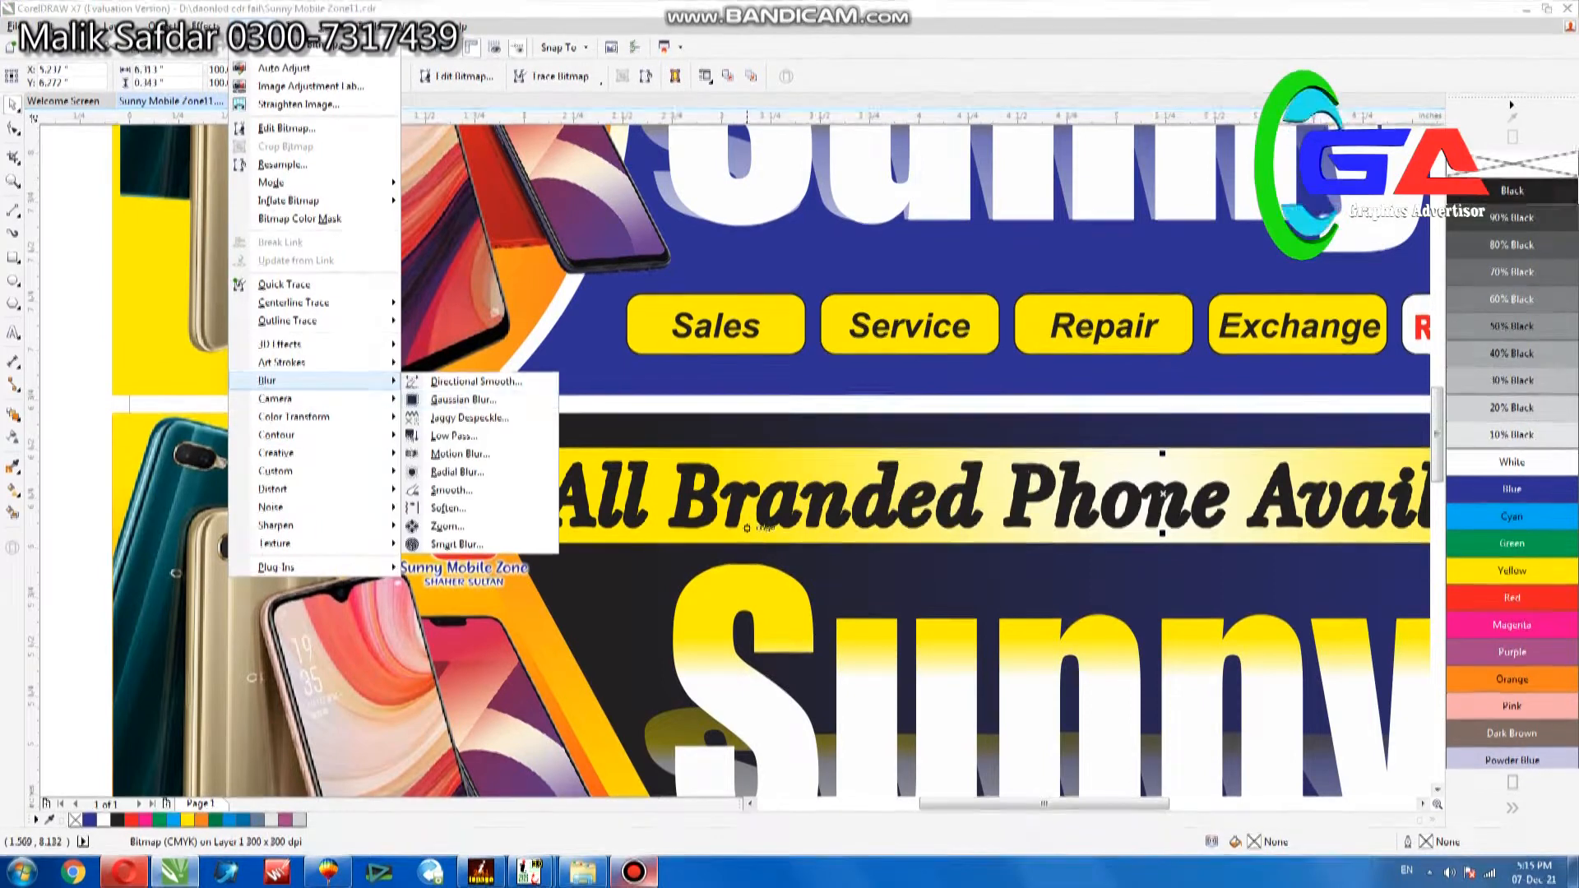
left_click(463, 399)
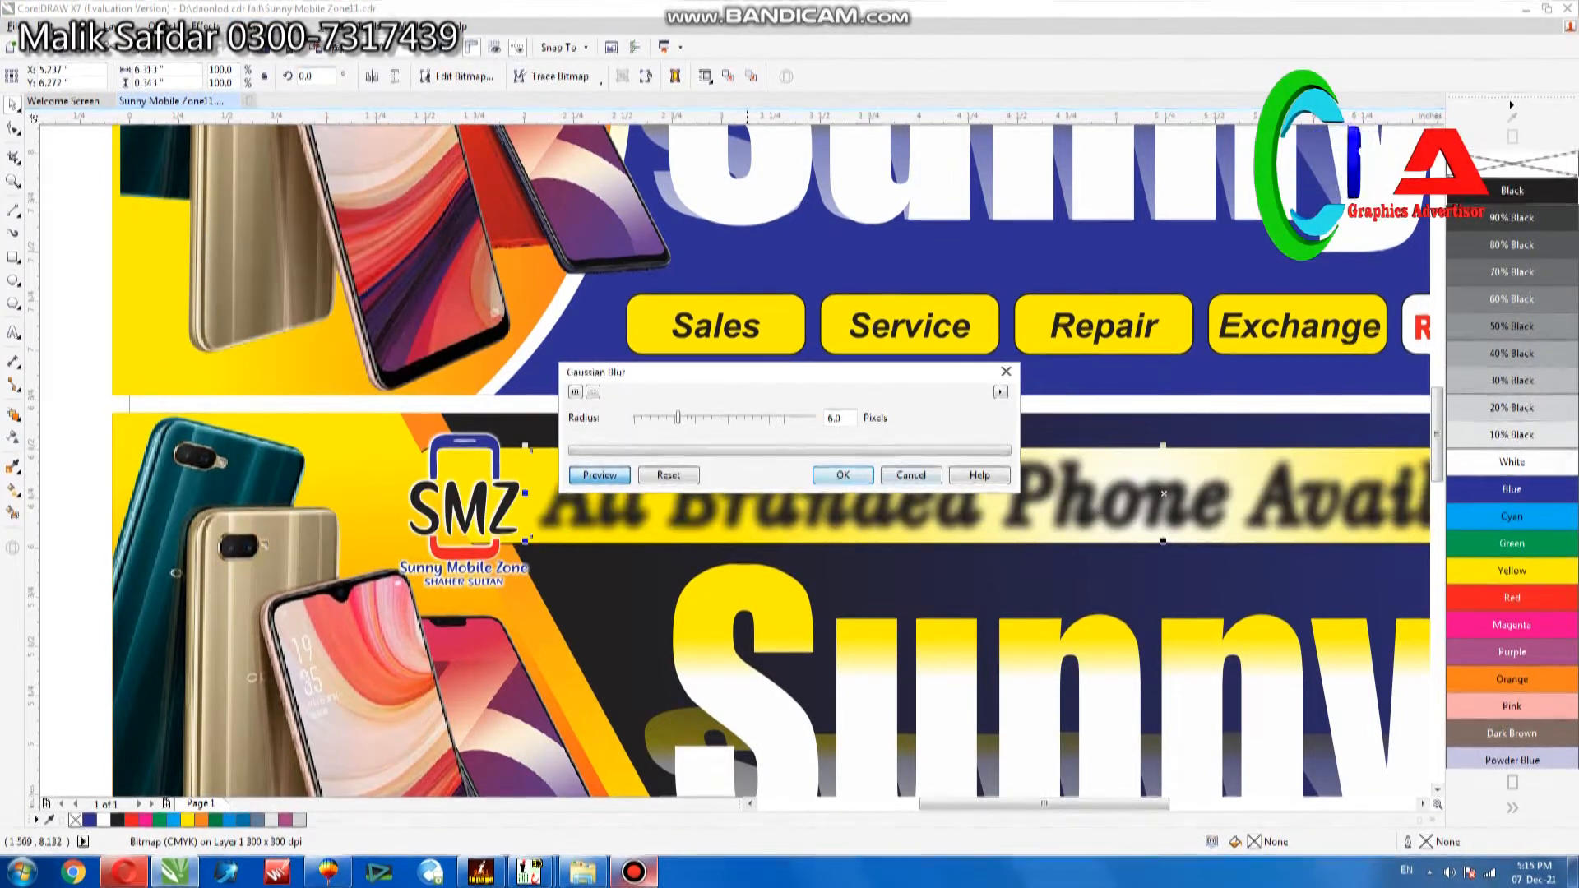
Paste the copied headline over the blurred shadow and give it a white fill with no outline.
key("ctrl+v")
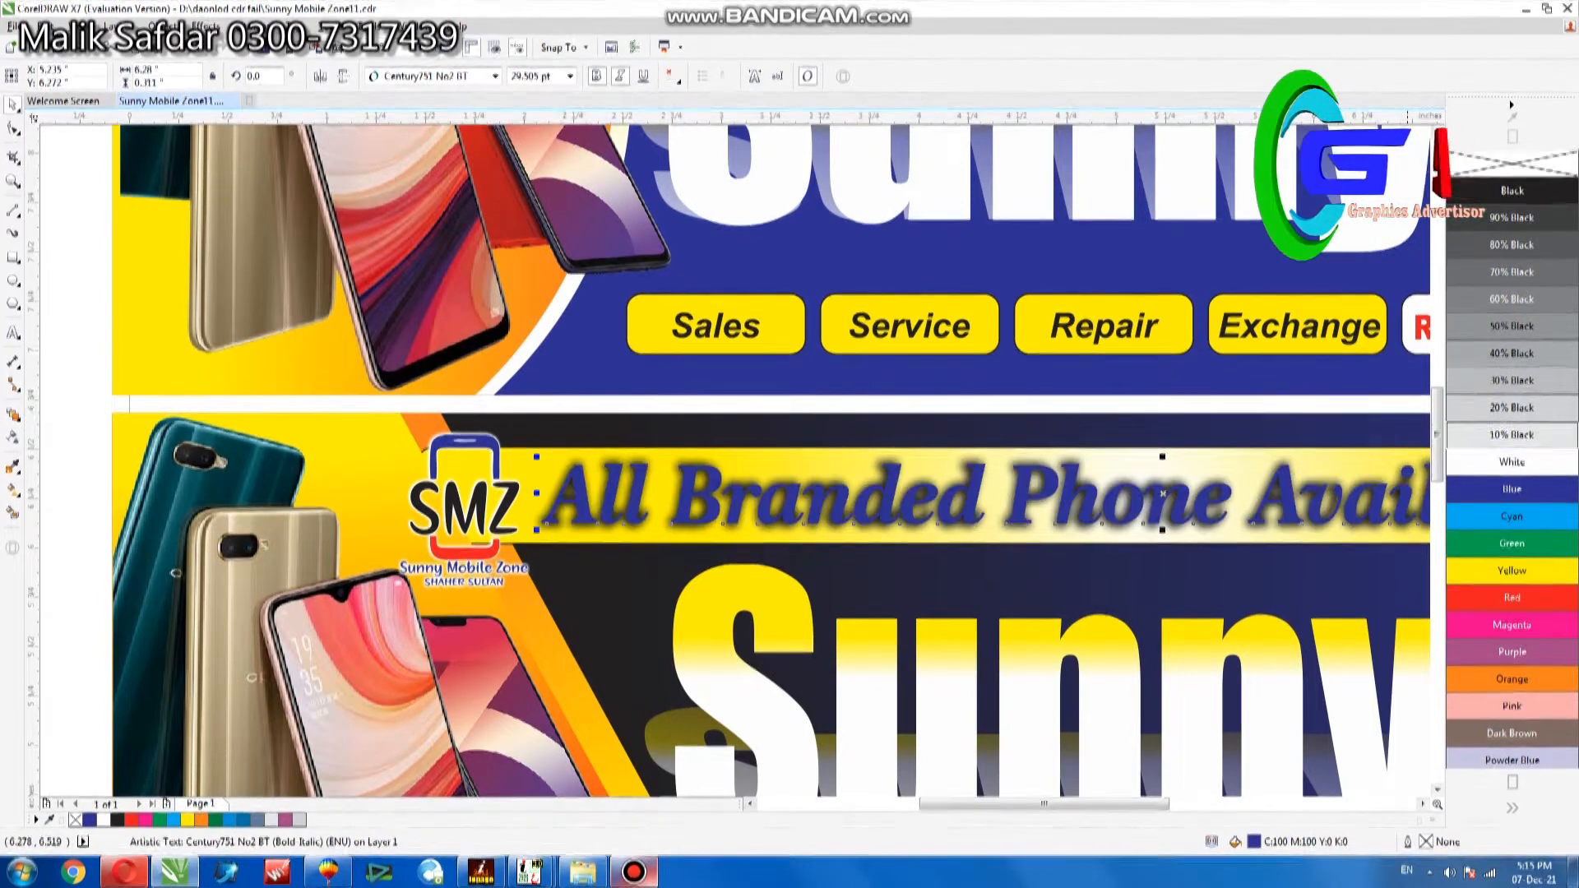
left_click(1511, 463)
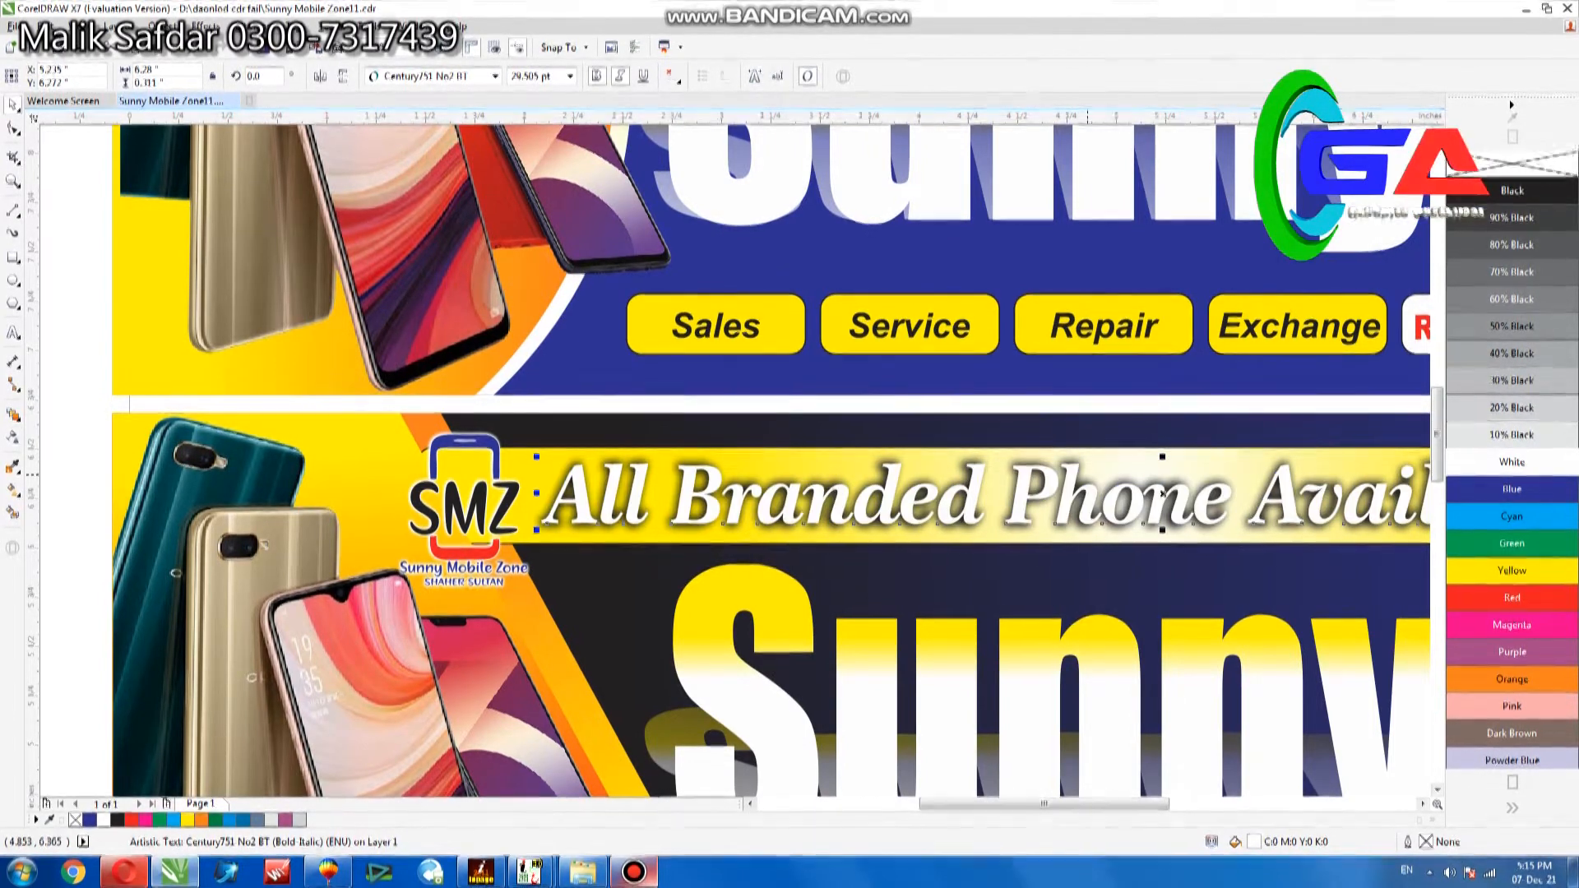
key("F4")
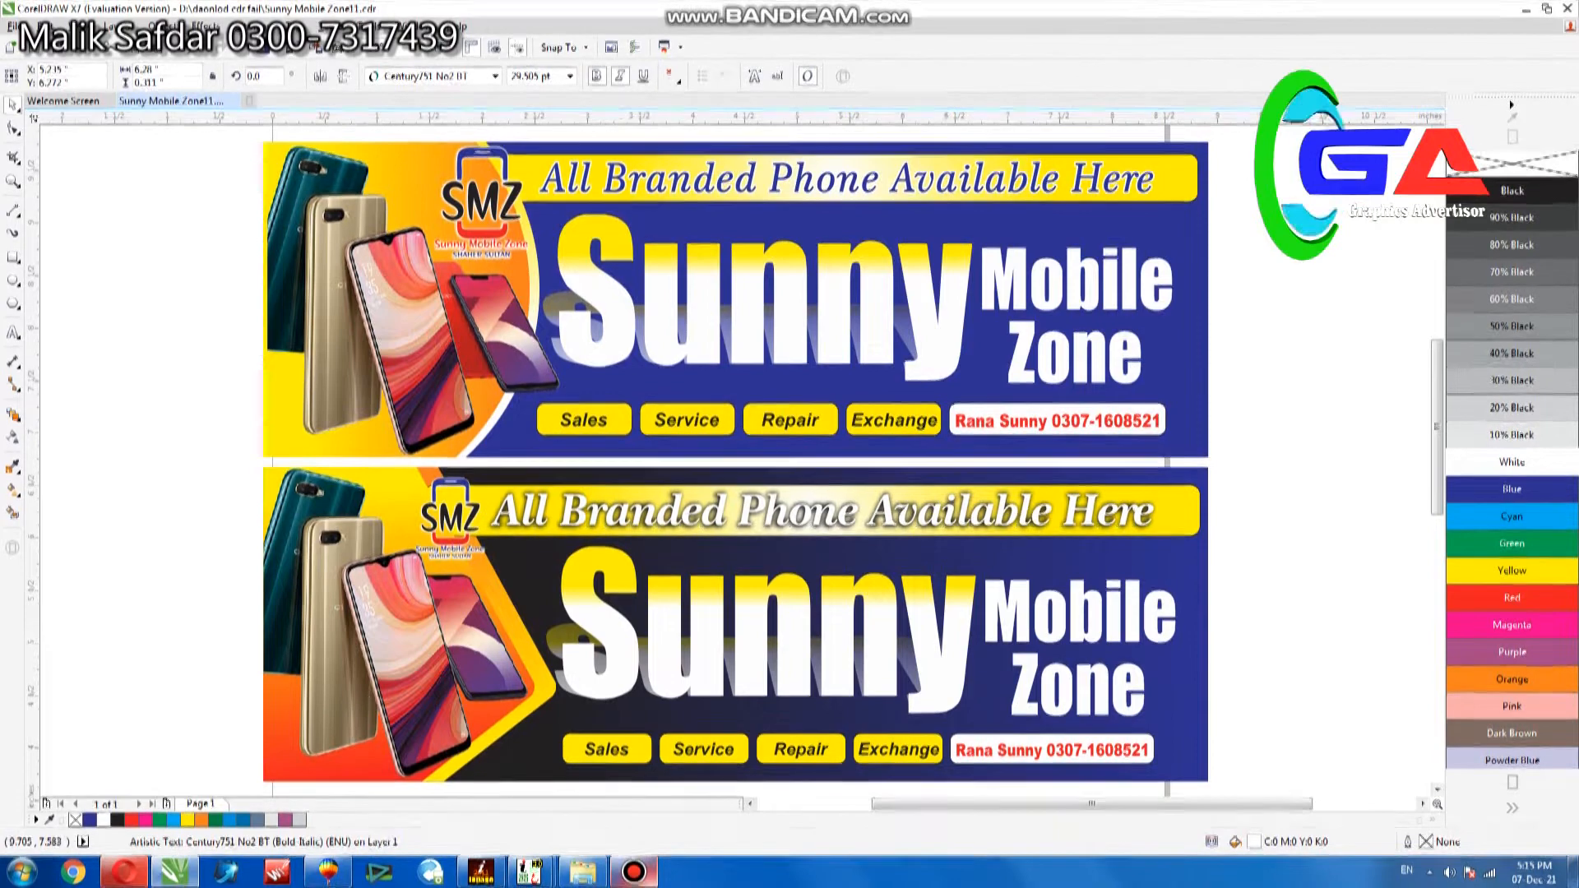
Add a 0.5 pt black outline to the white headline, placed behind the fill and scaling with the object.
left_click(1266, 408)
scroll(943, 520, "up", 3)
scroll(944, 520, "down", 1)
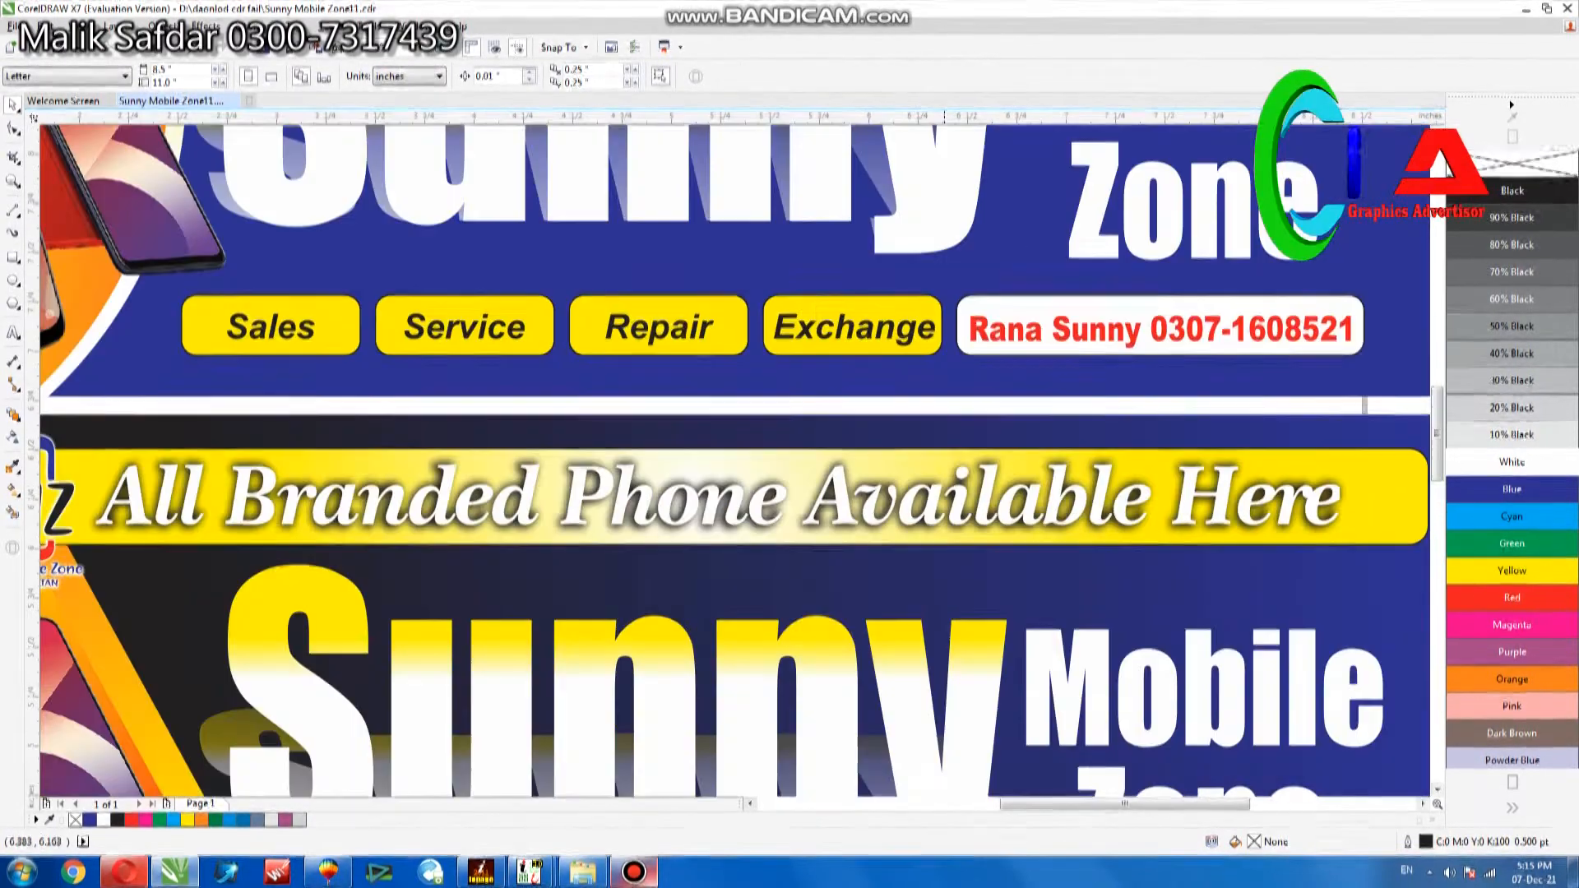
left_click(957, 508)
key("F12")
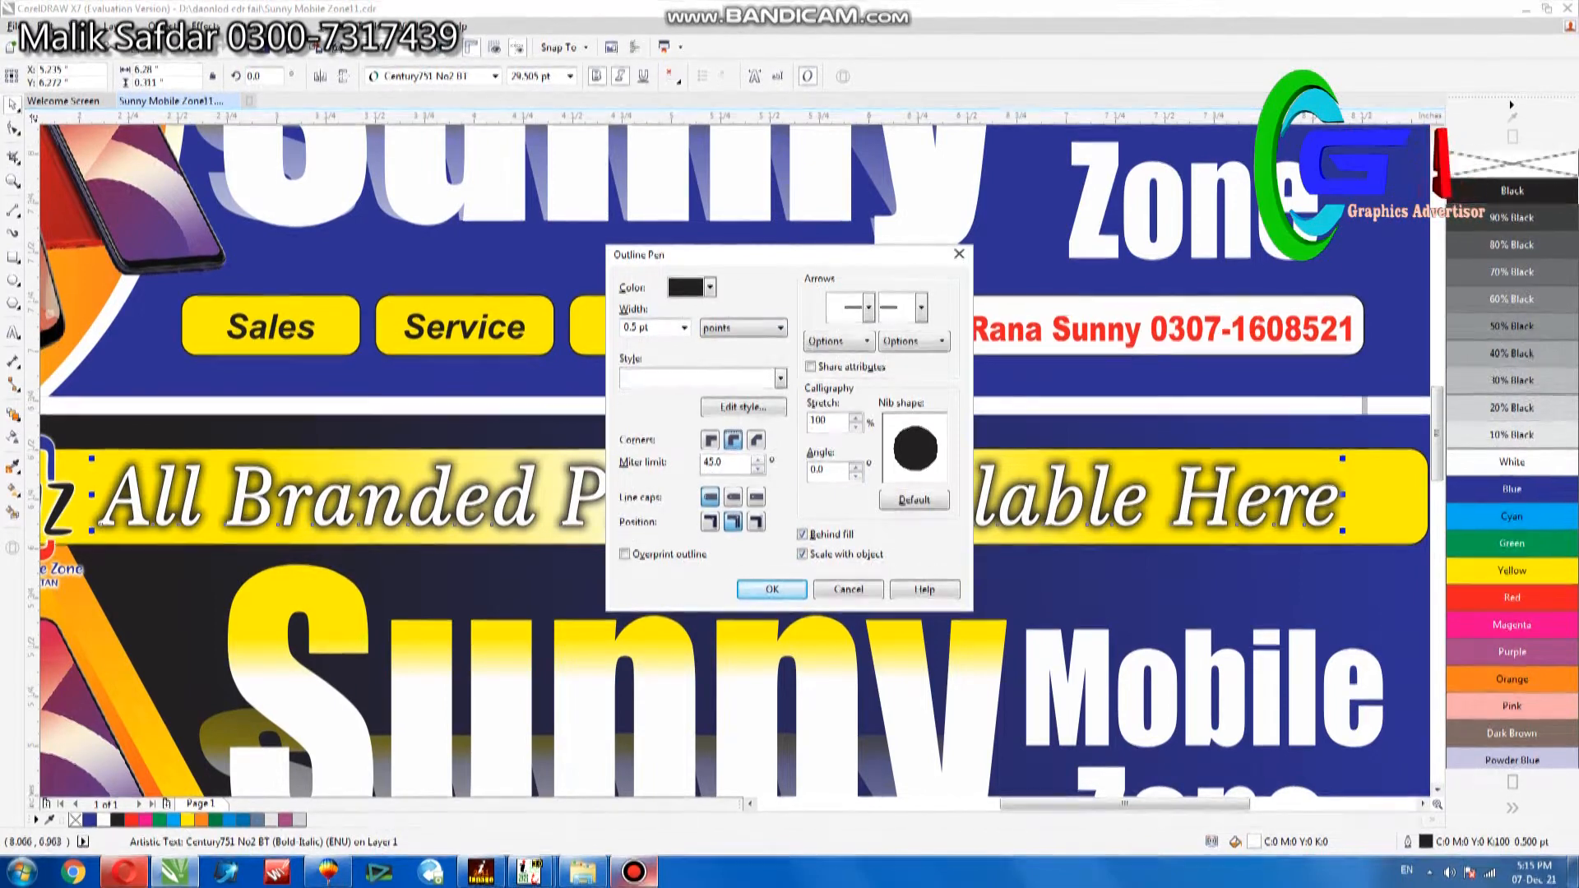
left_click(771, 590)
scroll(717, 493, "down", 1)
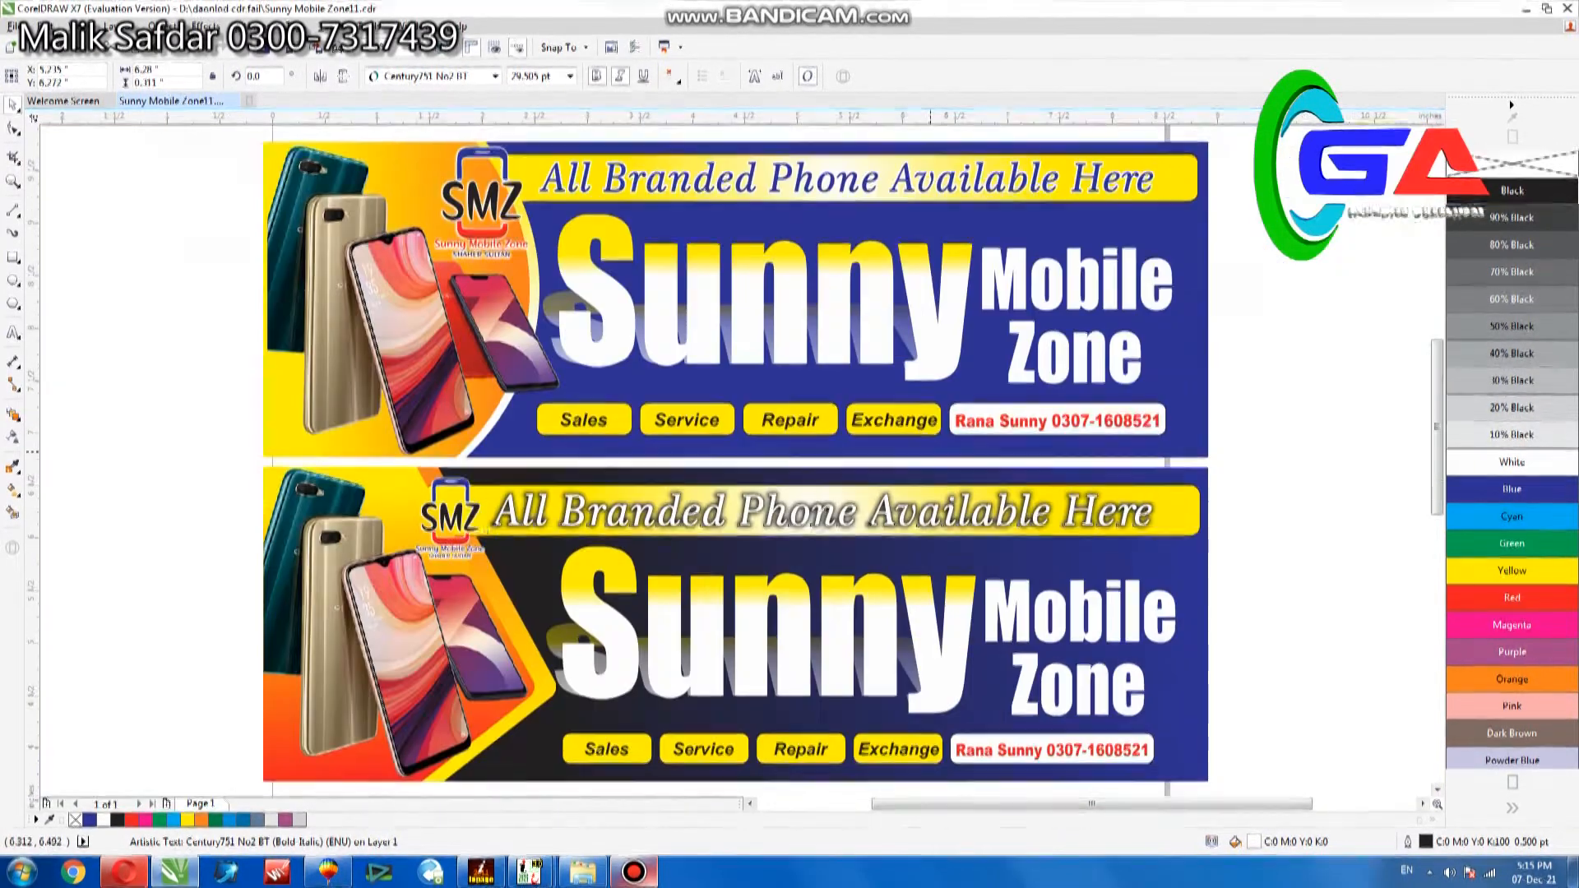
Add a thin dark outline to the large "Sunny" and "Mobile Zone" text in the lower banner.
left_click(1288, 344)
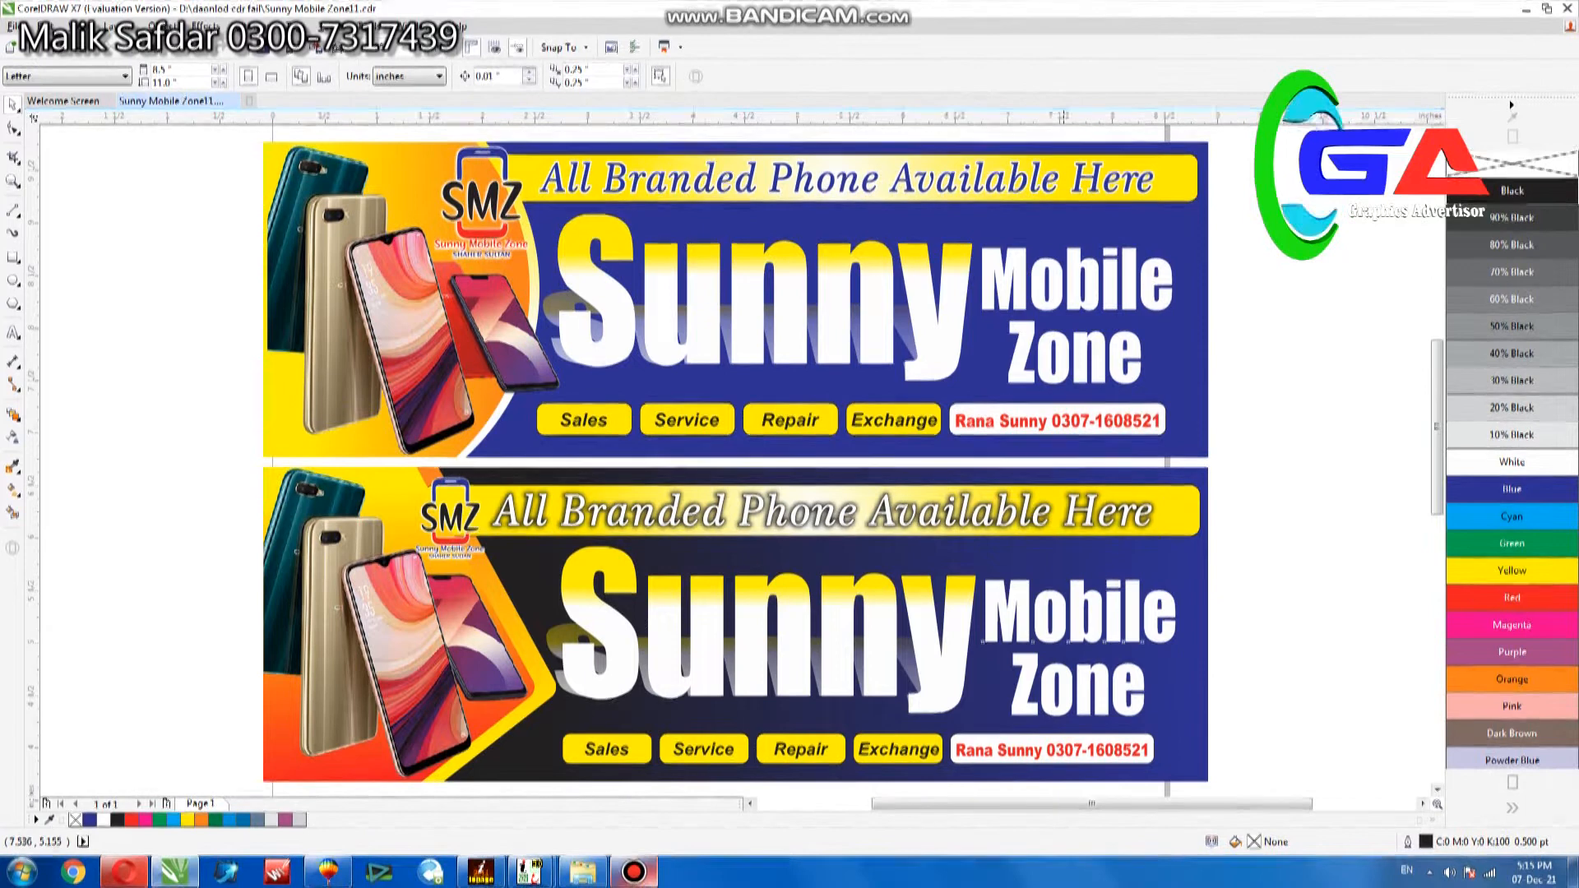
left_click(1078, 612)
left_click_drag(1253, 527, 939, 740)
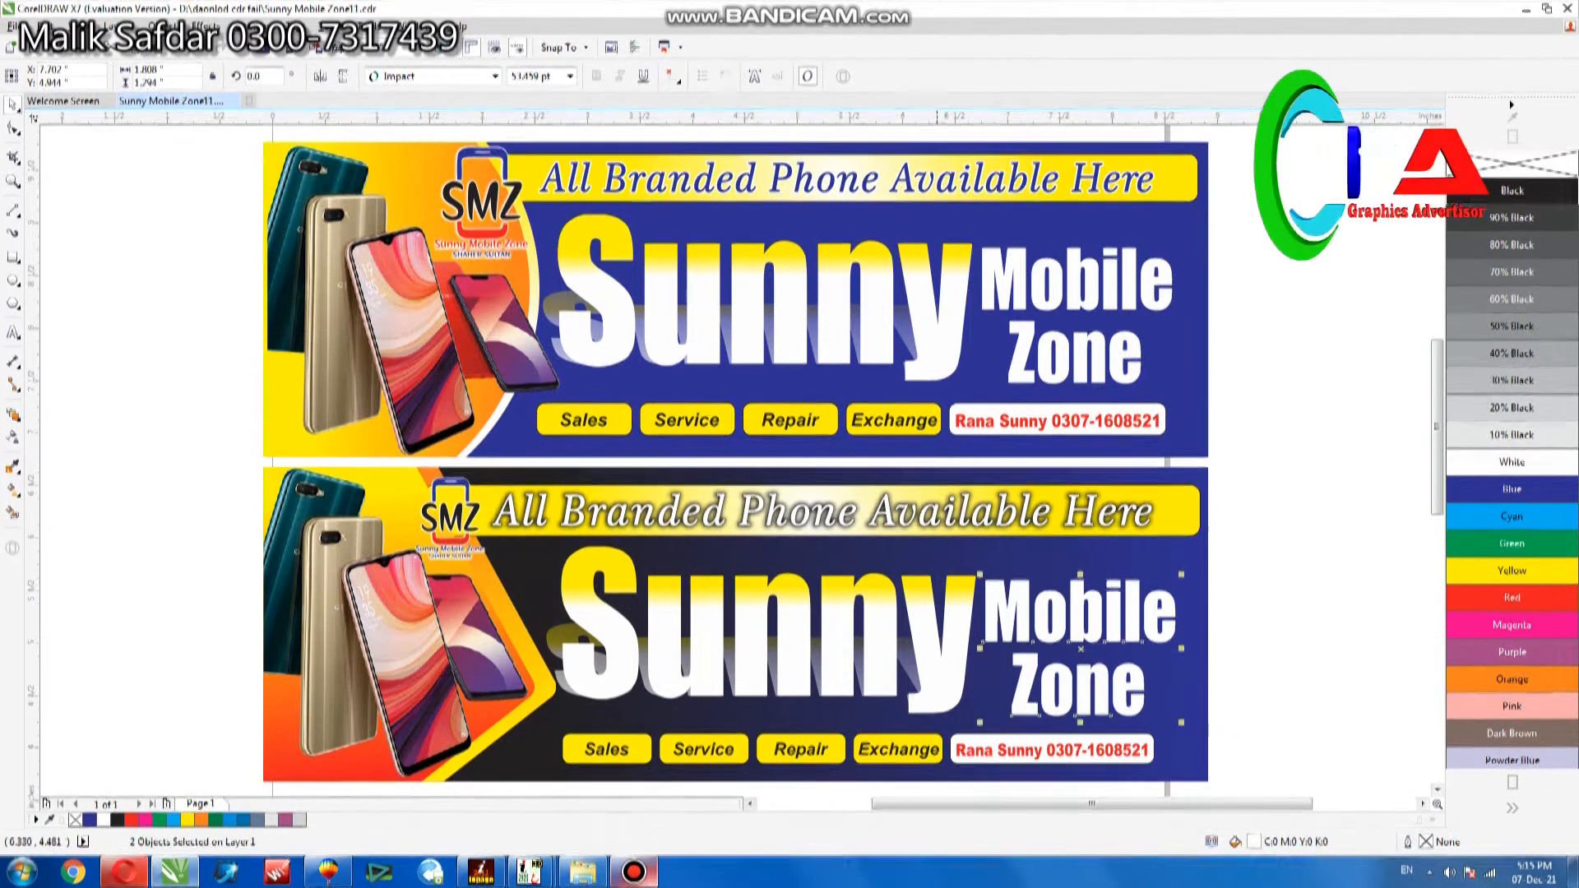
left_click(768, 629)
key("F12")
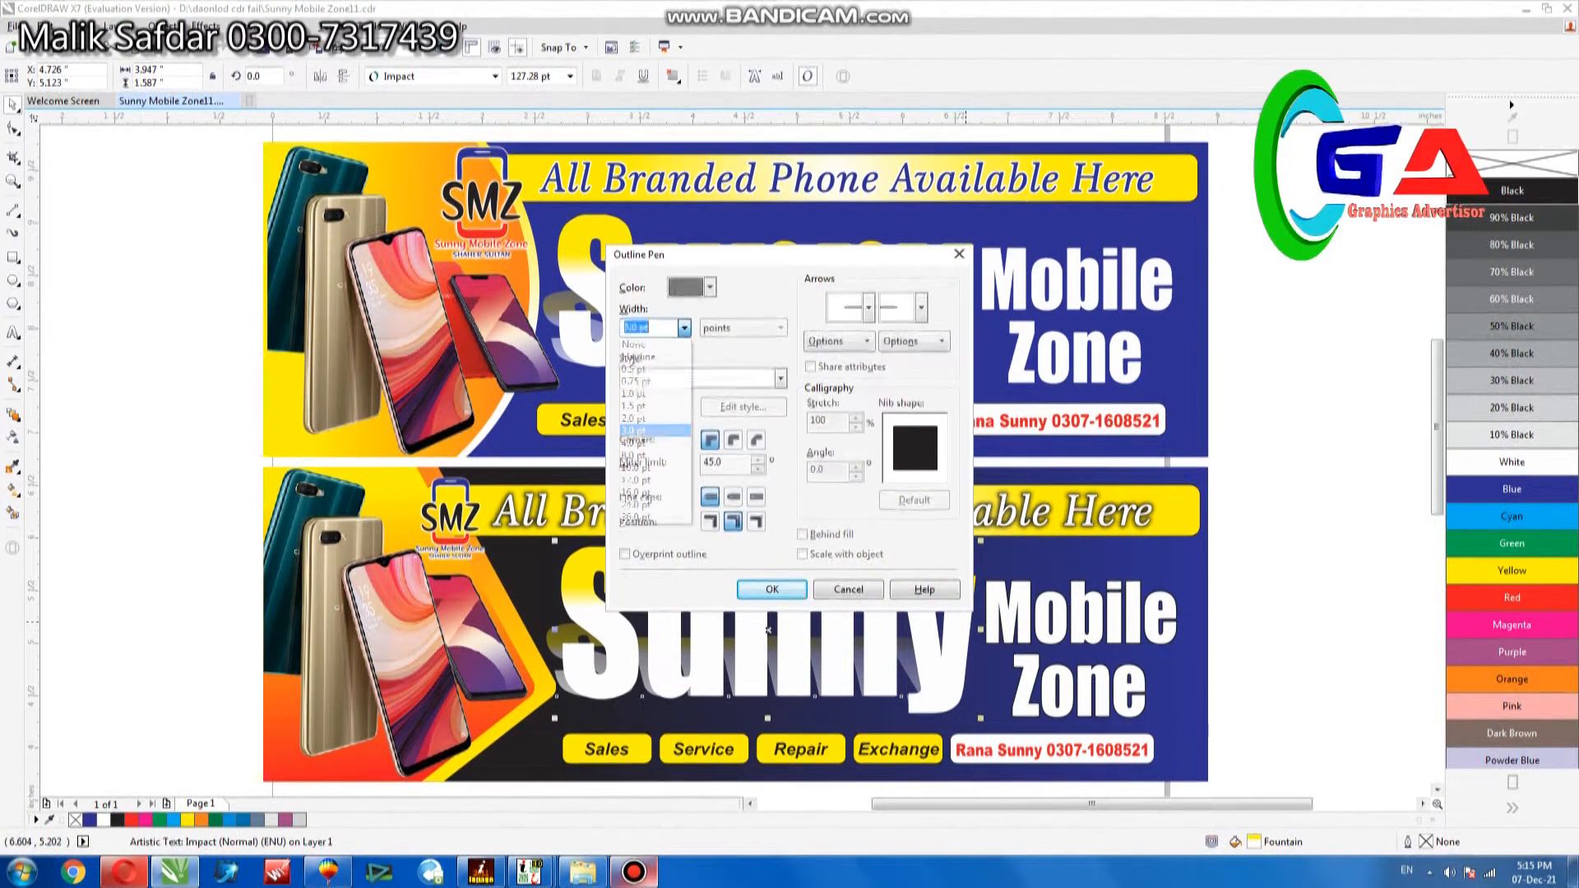
key("Return")
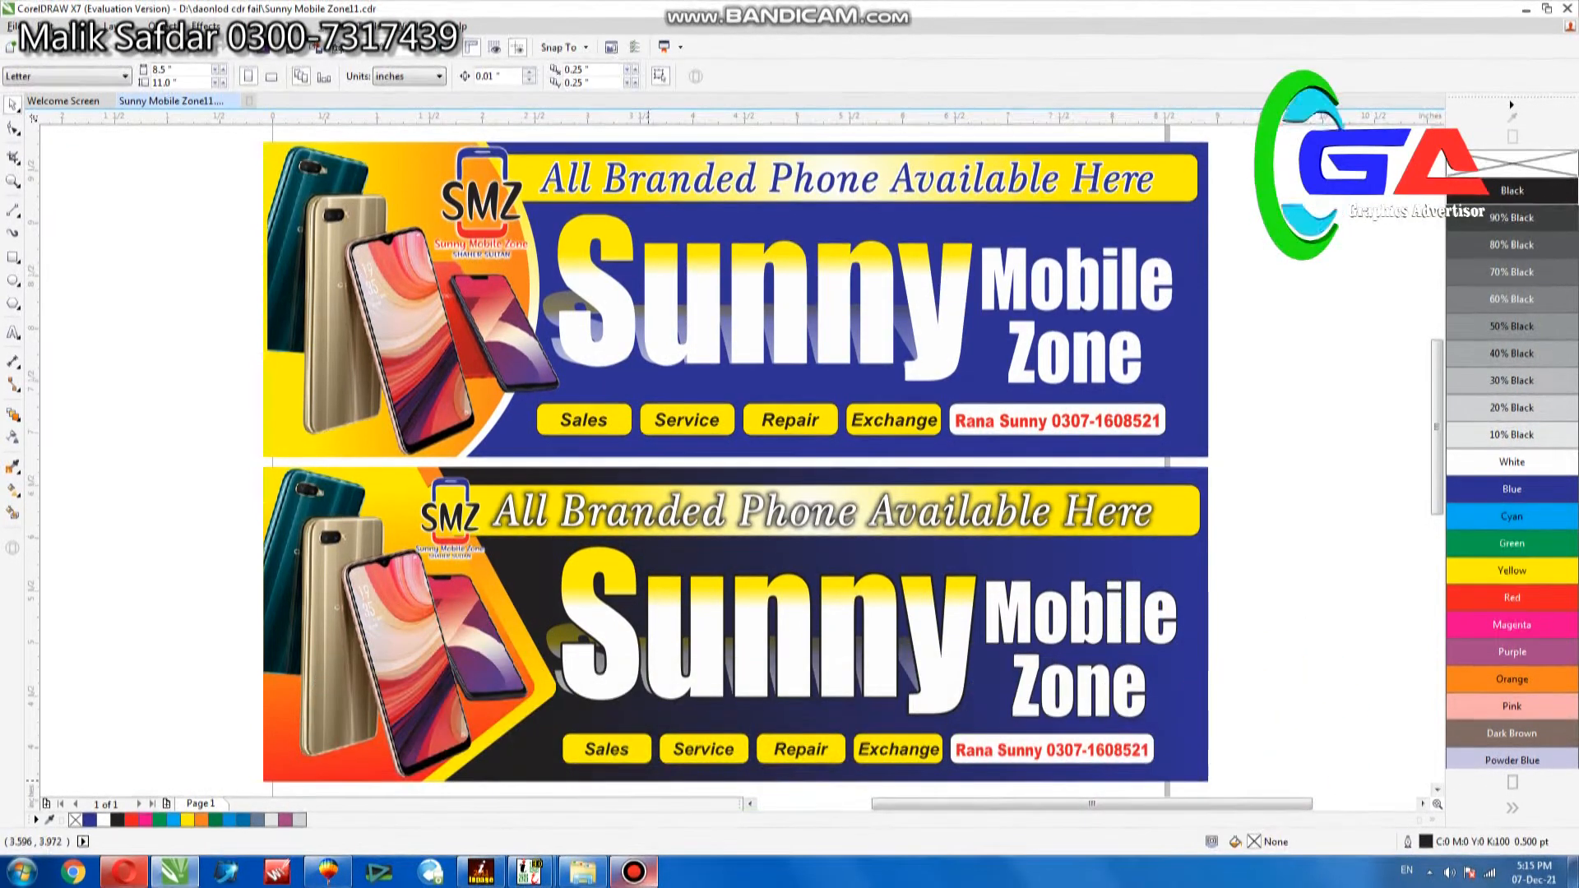
left_click(634, 872)
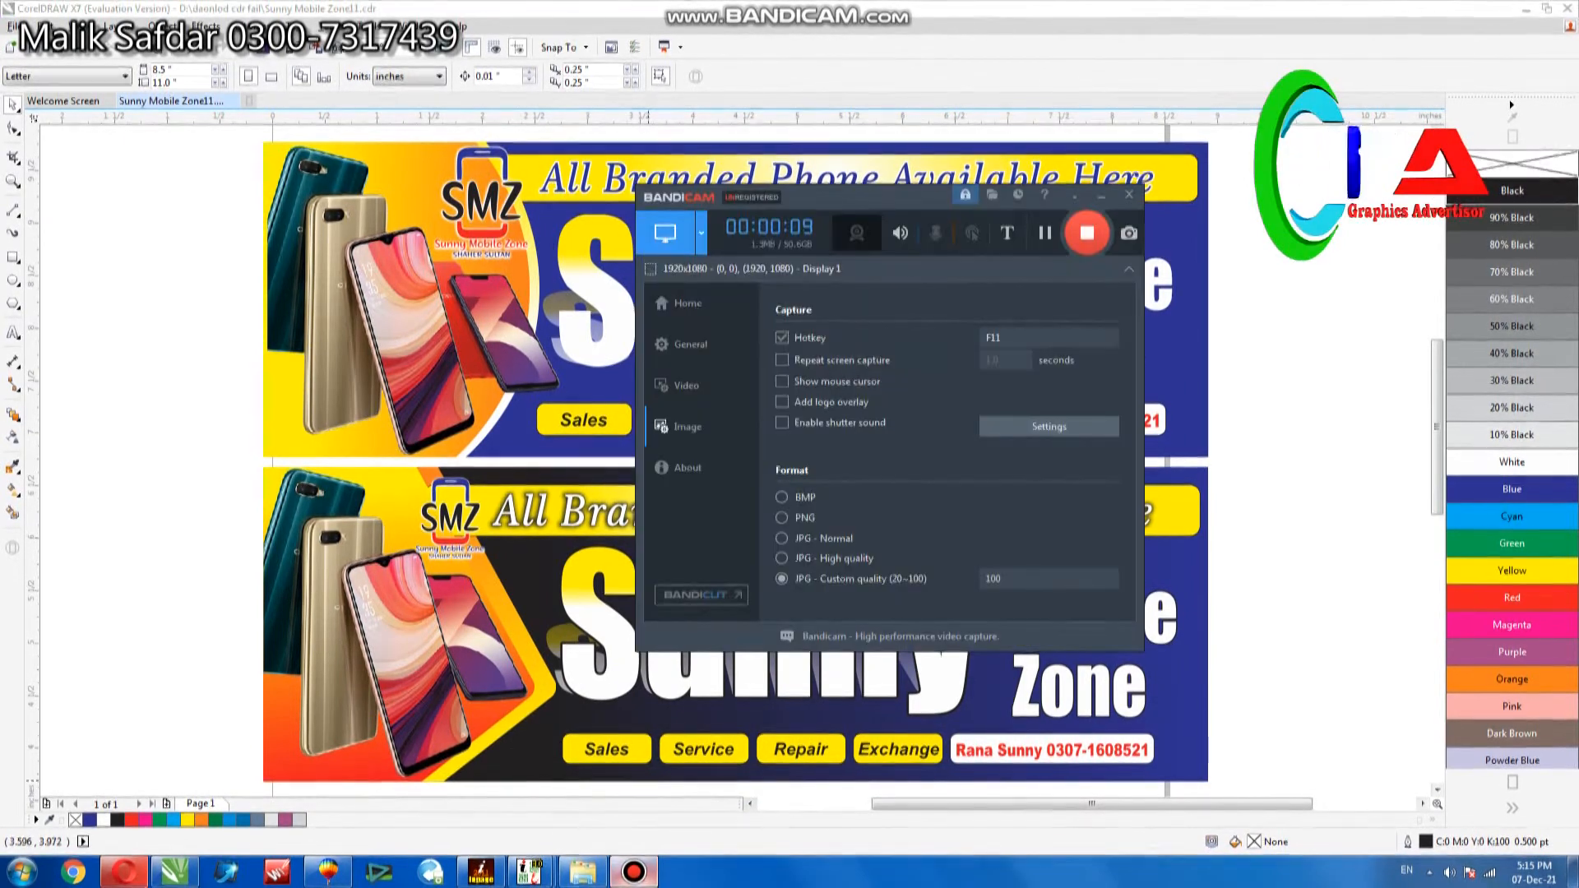